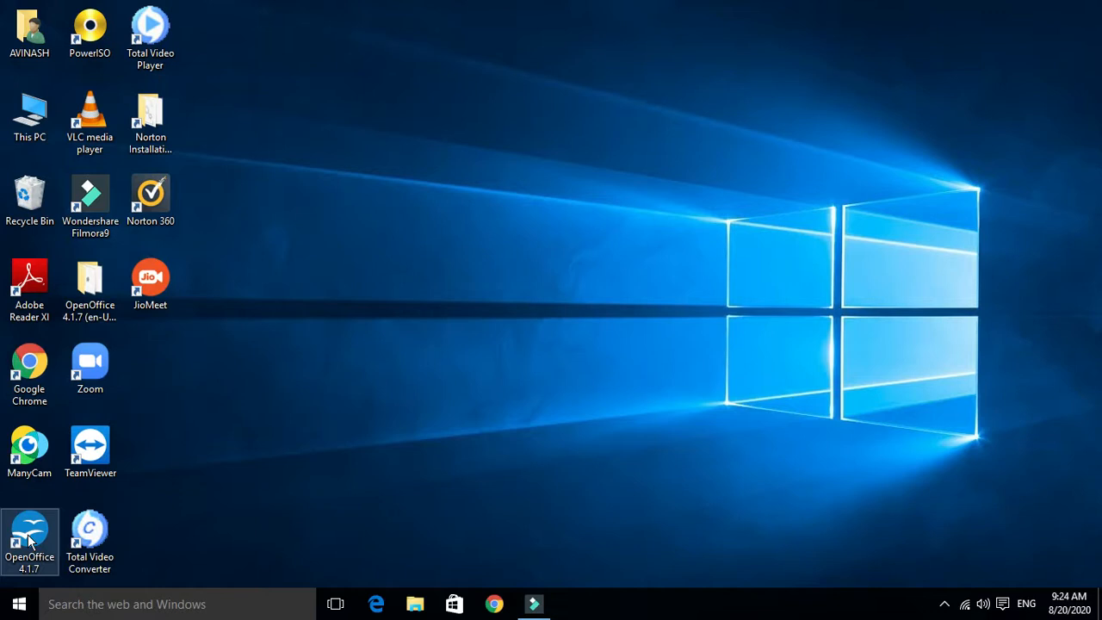
Create a new OpenOffice text document and insert a table with 6 columns and 10 rows
double_click(29, 538)
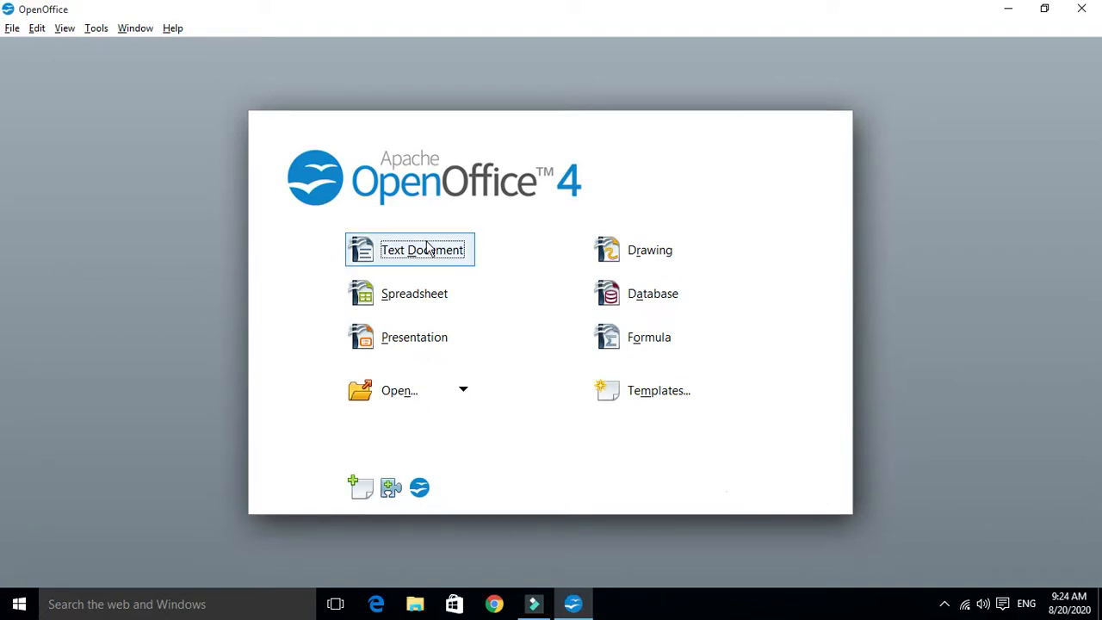
left_click(425, 250)
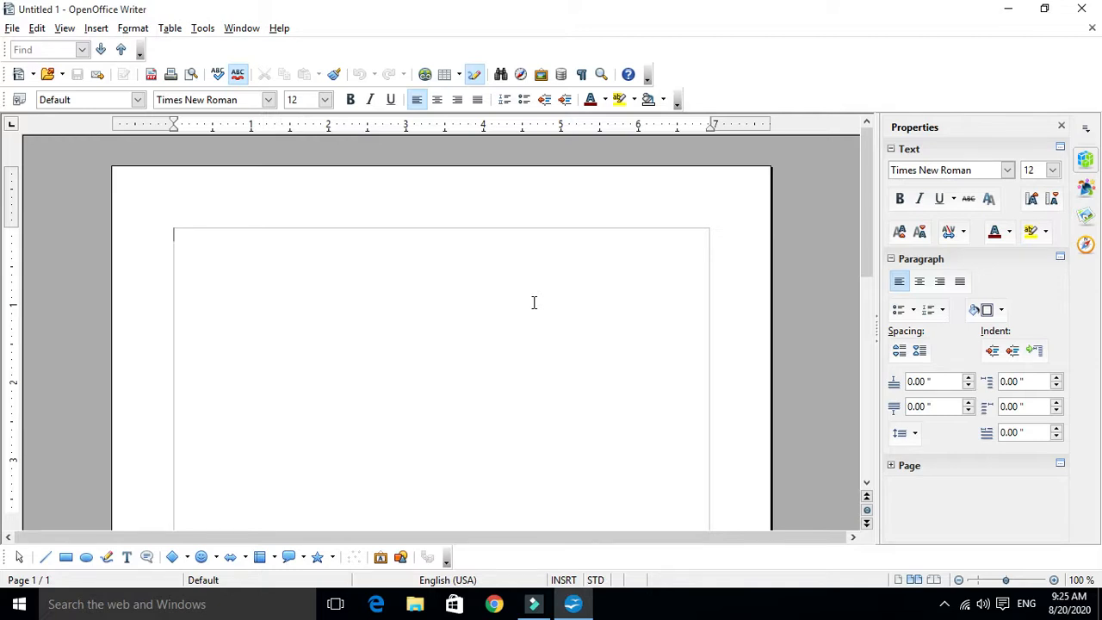
left_click(462, 76)
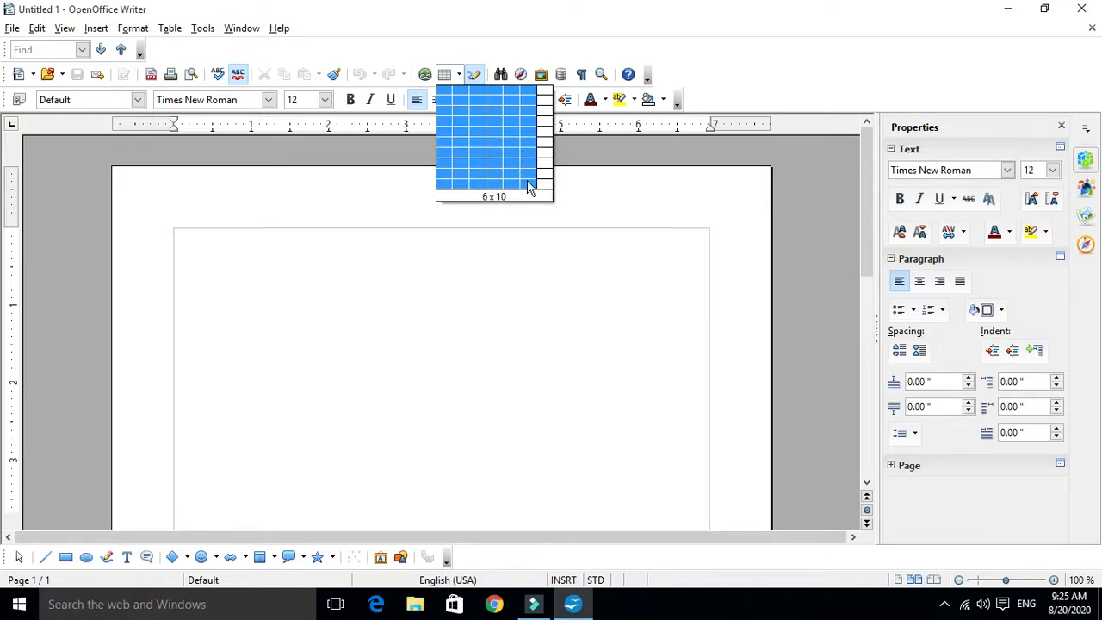
left_click(528, 189)
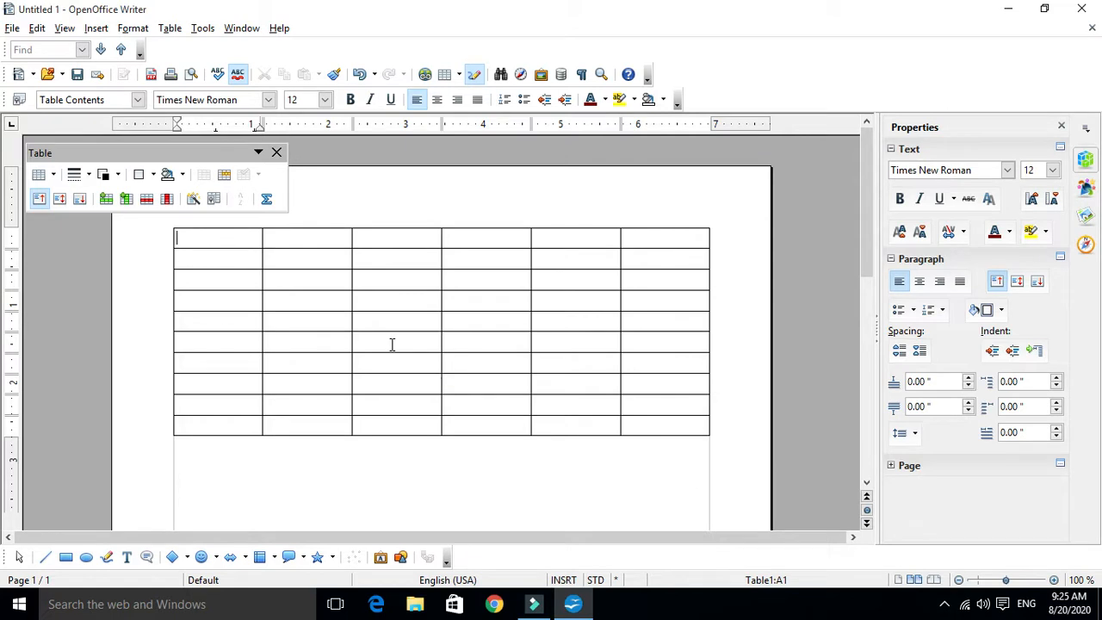
Select the whole table and place the cursor in each cell of the first row in turn
left_click_drag(218, 241, 465, 479)
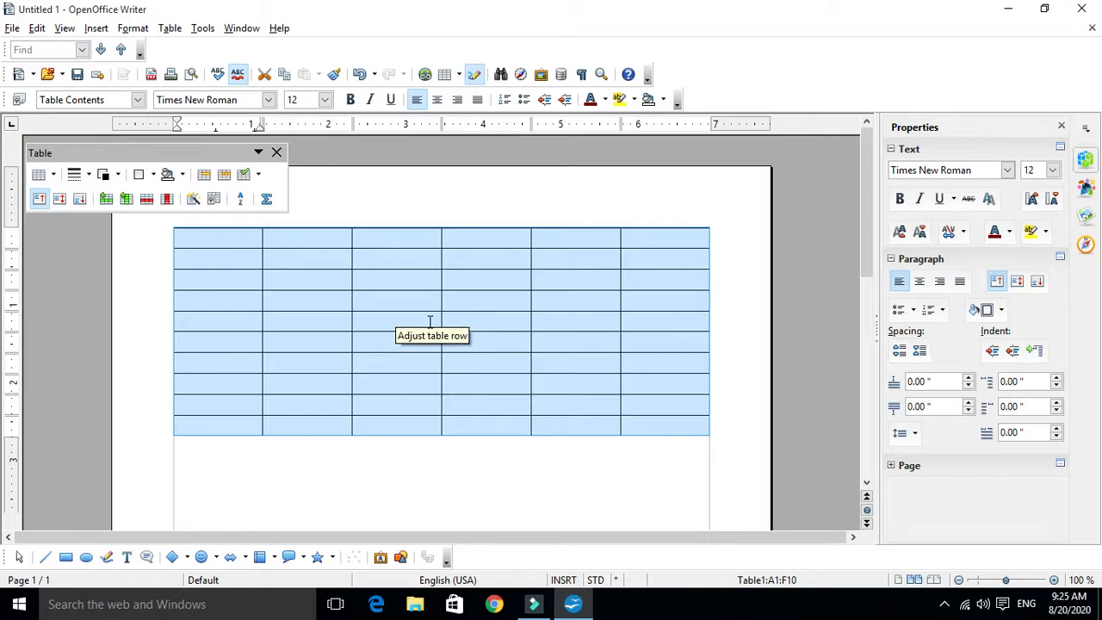
left_click(225, 239)
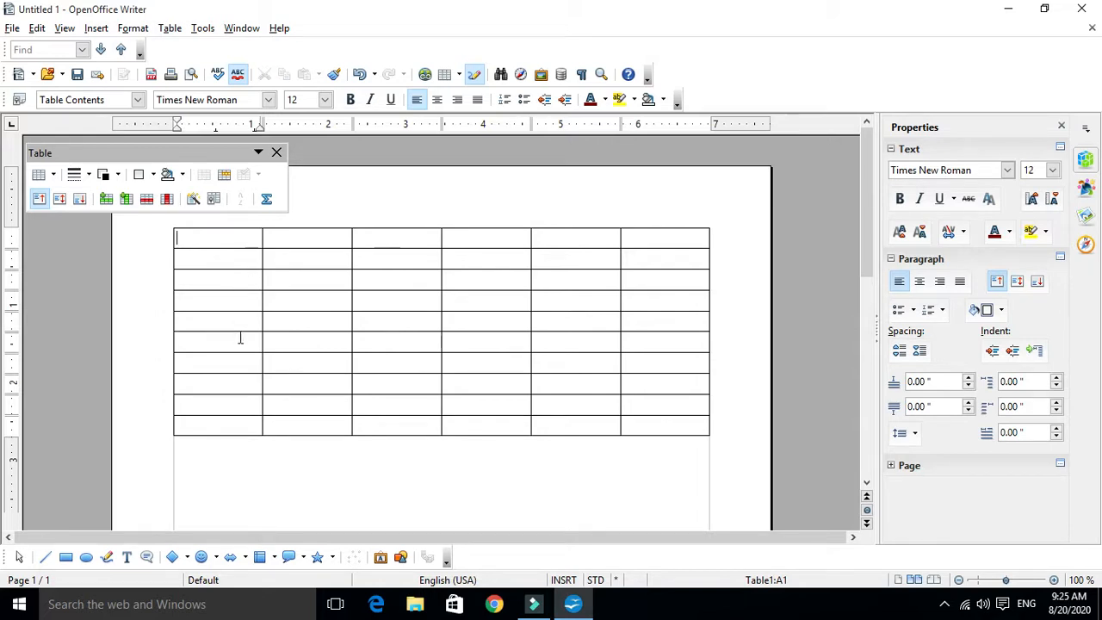
left_click(325, 234)
left_click(402, 242)
left_click(505, 245)
left_click(565, 238)
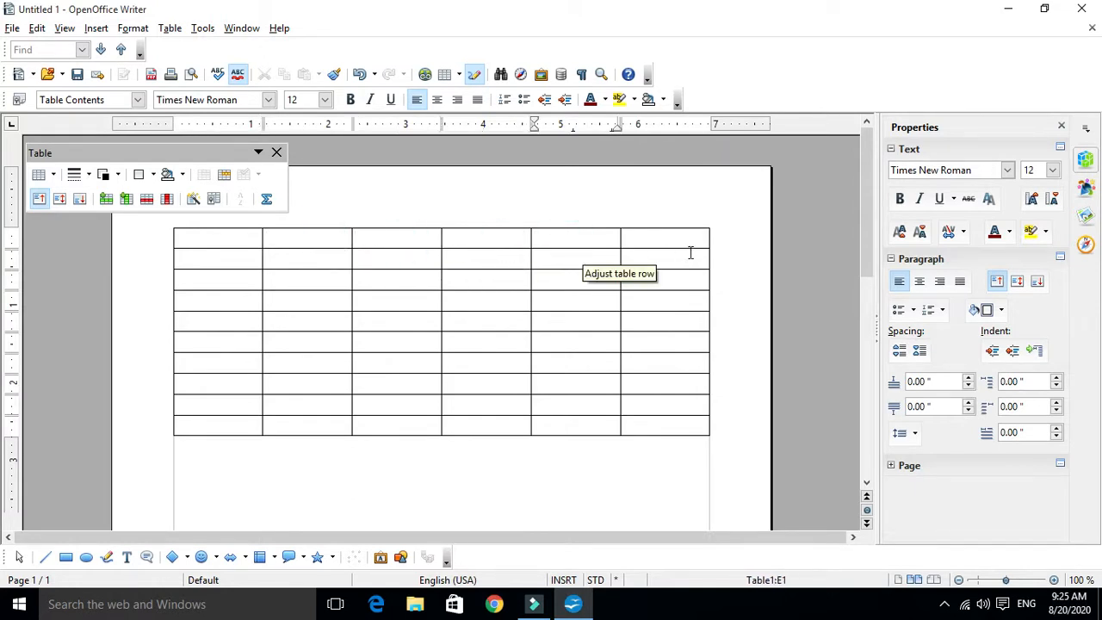
left_click(656, 239)
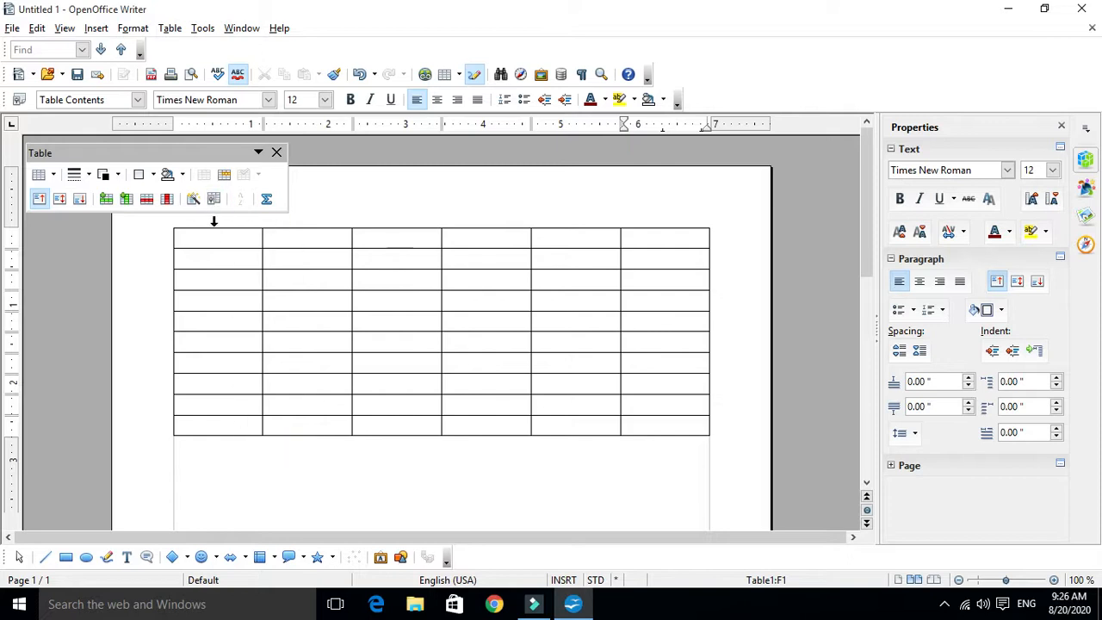
Select all table cells, and select cells down the individual columns from the first to the last
left_click_drag(216, 234, 688, 425)
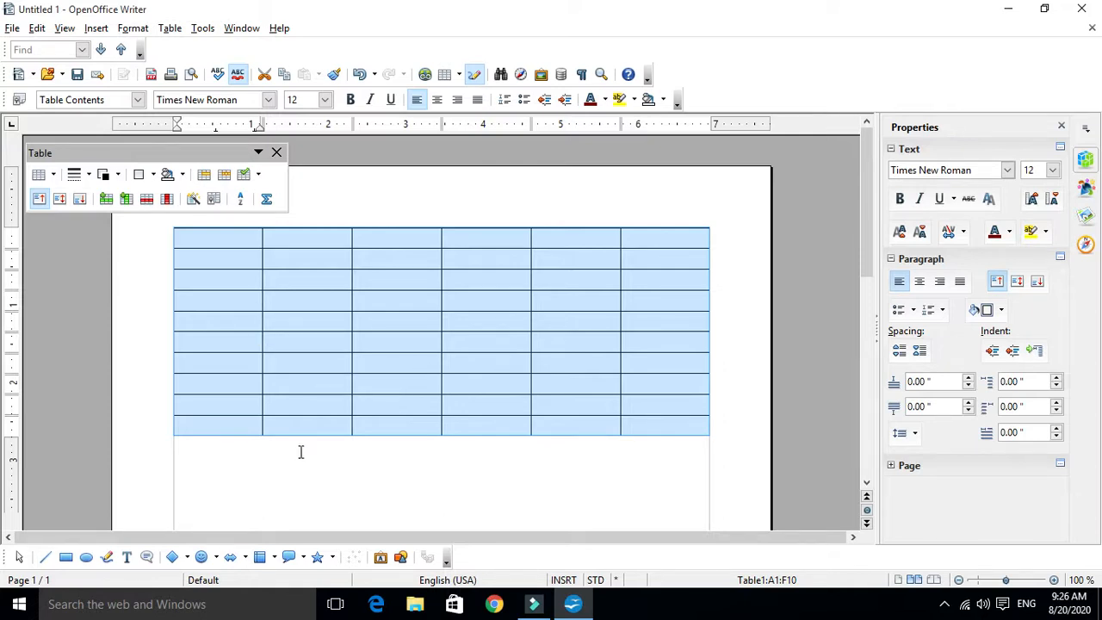
left_click(345, 389)
left_click_drag(211, 239, 248, 401)
left_click_drag(302, 243, 319, 362)
left_click_drag(409, 244, 445, 377)
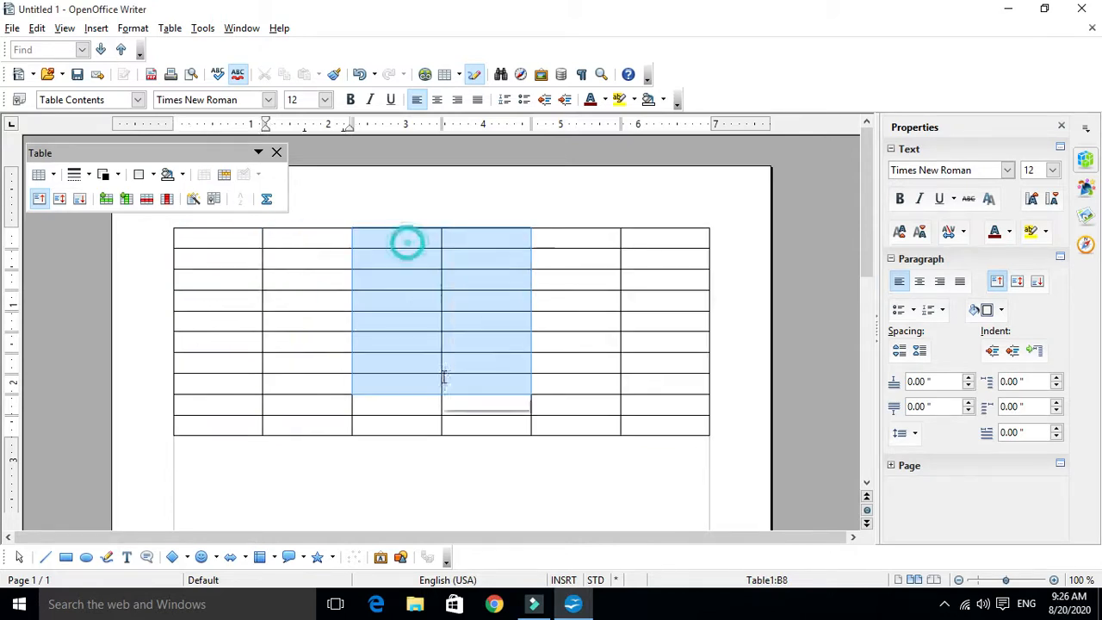
left_click(493, 241)
left_click_drag(462, 237, 507, 364)
left_click_drag(580, 246, 622, 361)
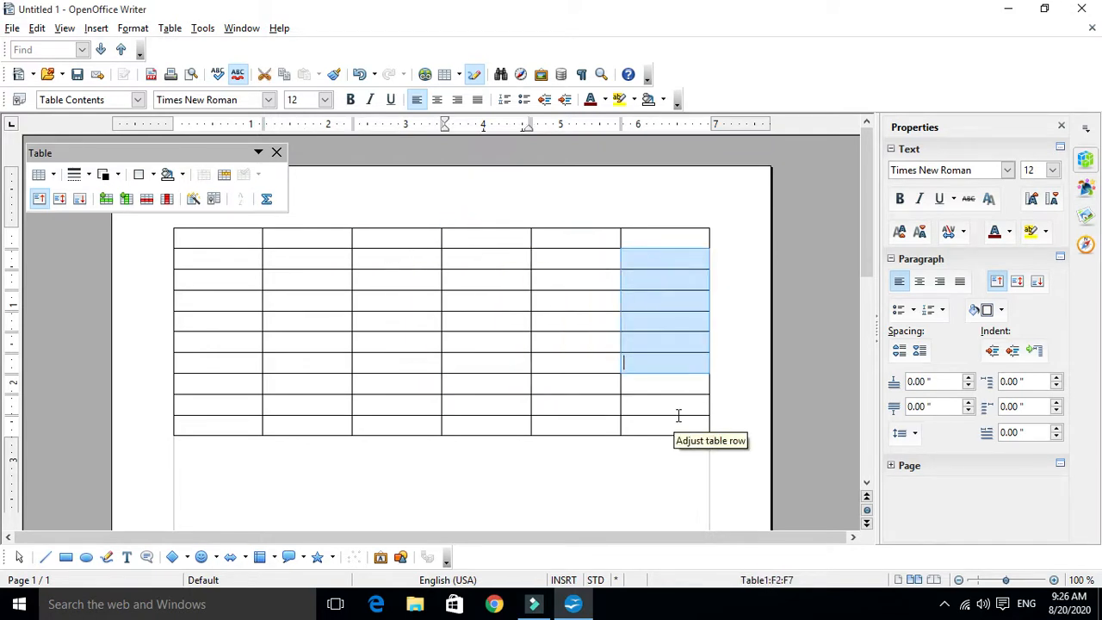
Select each complete table row one after another, from the first row to the tenth
left_click(160, 241)
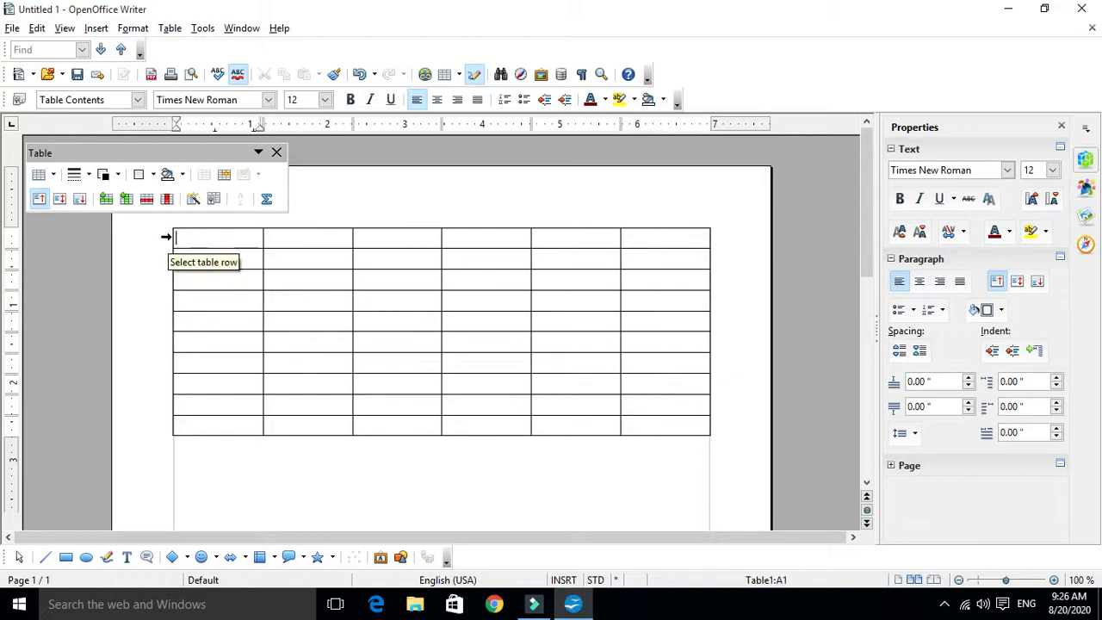
left_click(163, 237)
left_click(163, 255)
left_click(162, 278)
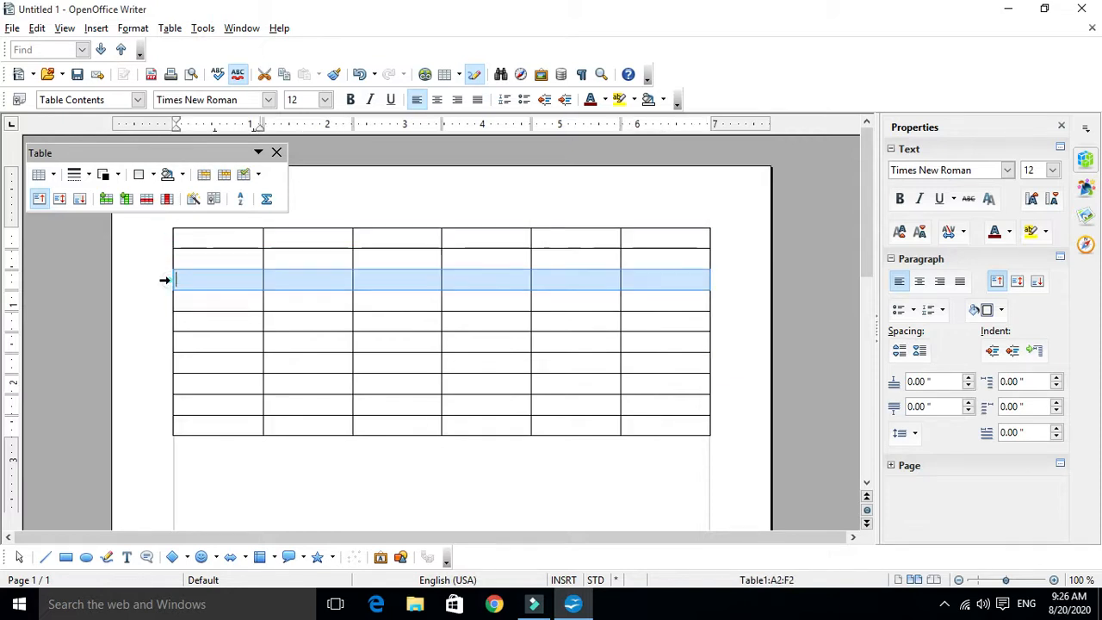
left_click(164, 298)
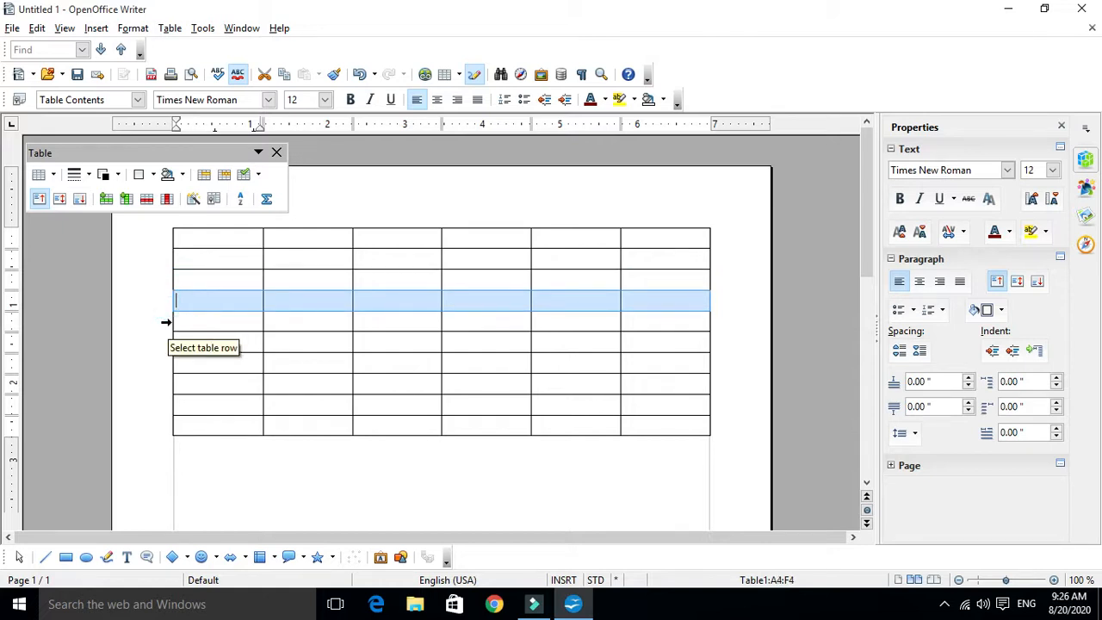
left_click(164, 320)
left_click(162, 344)
left_click(163, 362)
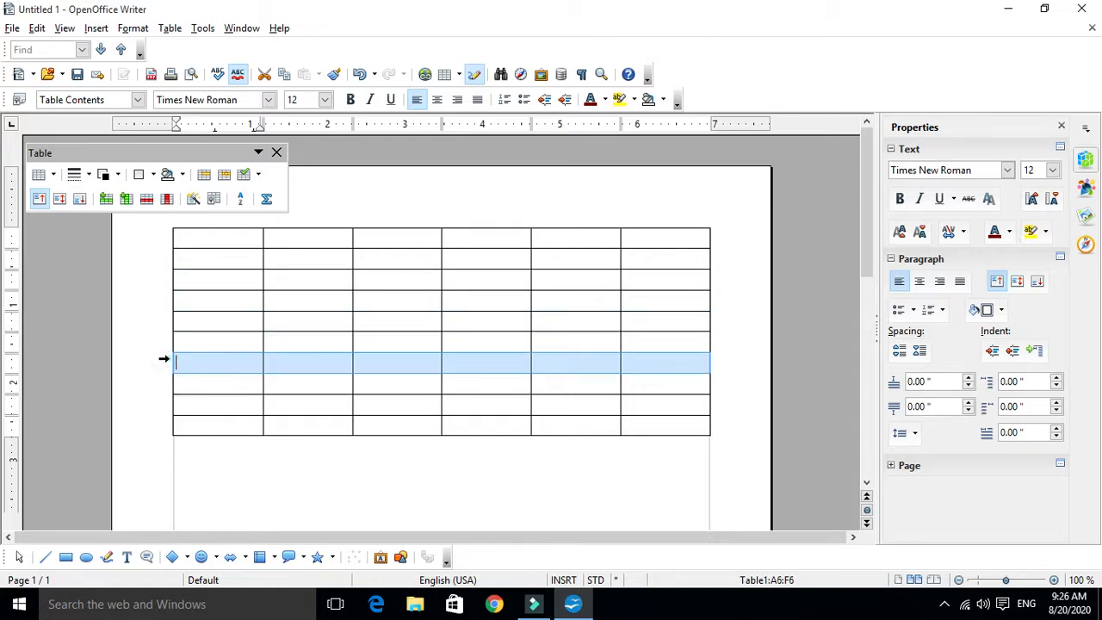
left_click(168, 383)
left_click(163, 403)
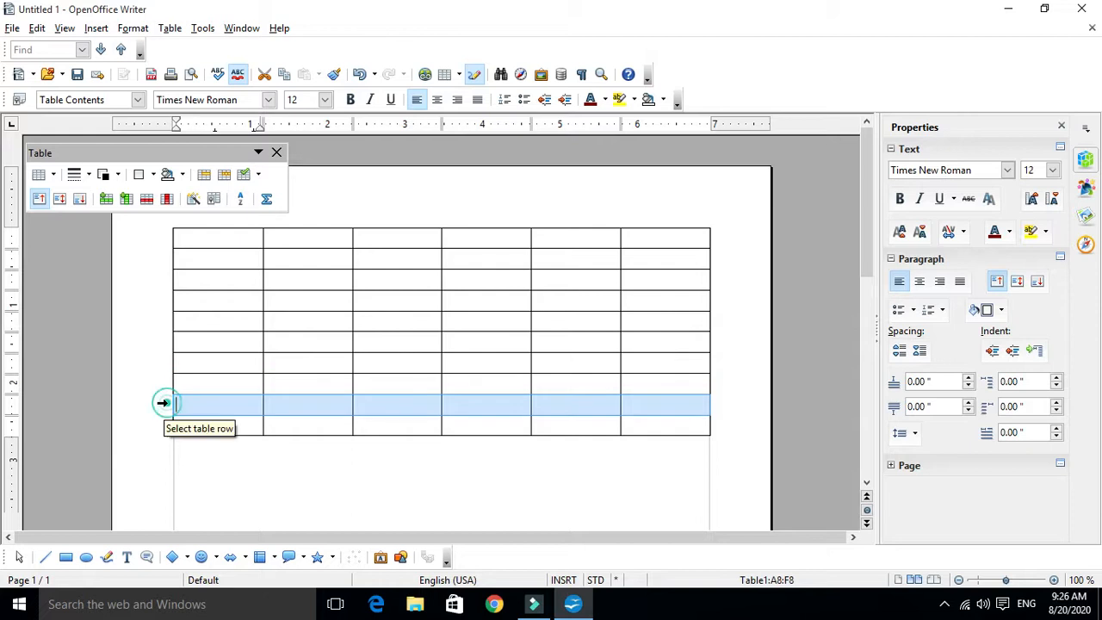
left_click(164, 423)
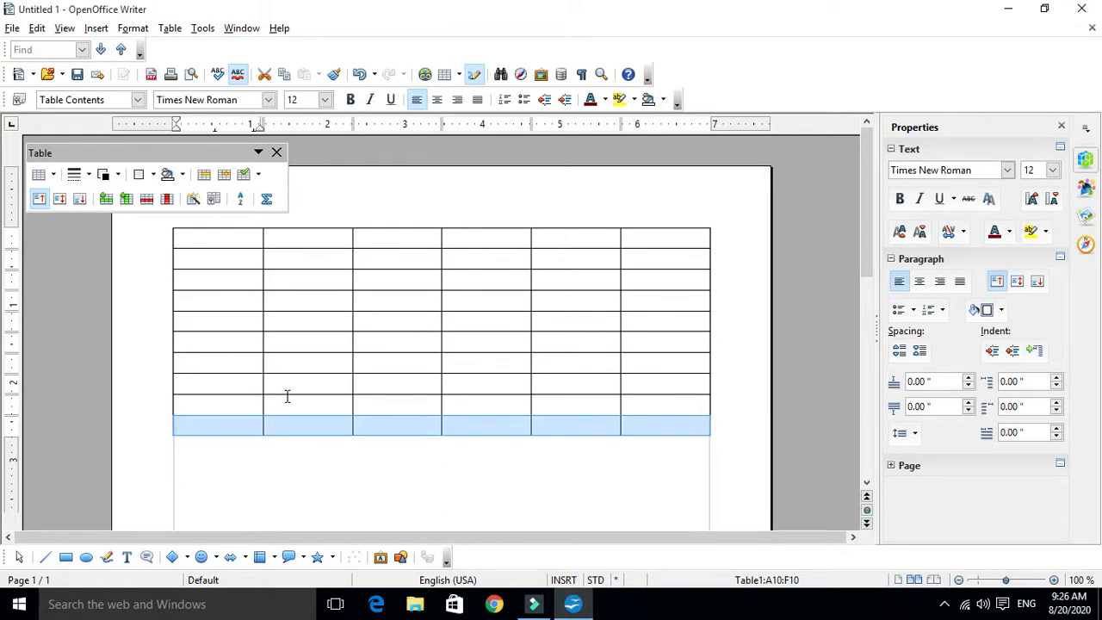
Insert a row below the table's last row
left_click(229, 427)
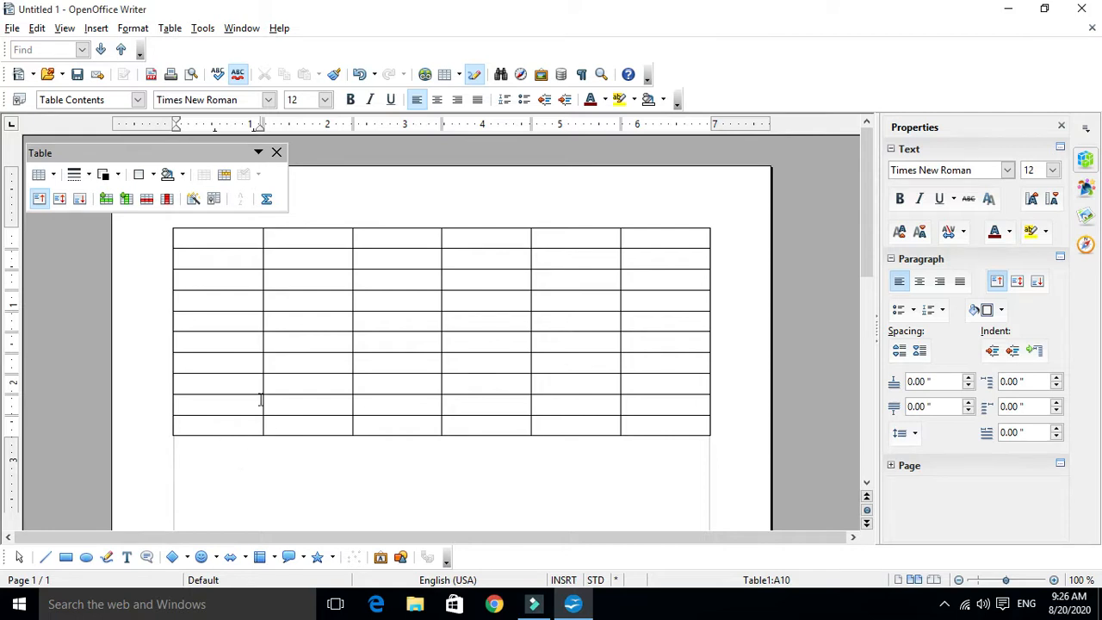
left_click(105, 203)
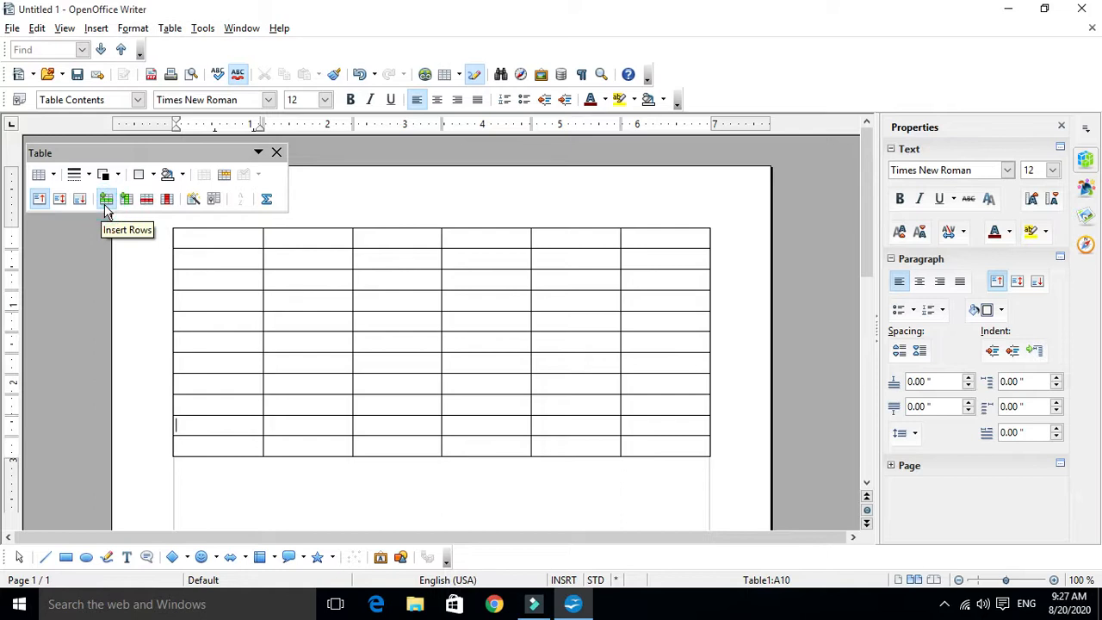
Count the table's rows by placing the cursor in the first-column cells from the bottom row to the top
left_click(176, 445)
left_click(195, 402)
left_click(199, 381)
left_click(198, 361)
left_click(204, 342)
left_click(208, 323)
left_click(212, 301)
left_click(221, 279)
left_click(225, 260)
left_click(228, 241)
left_click(206, 442)
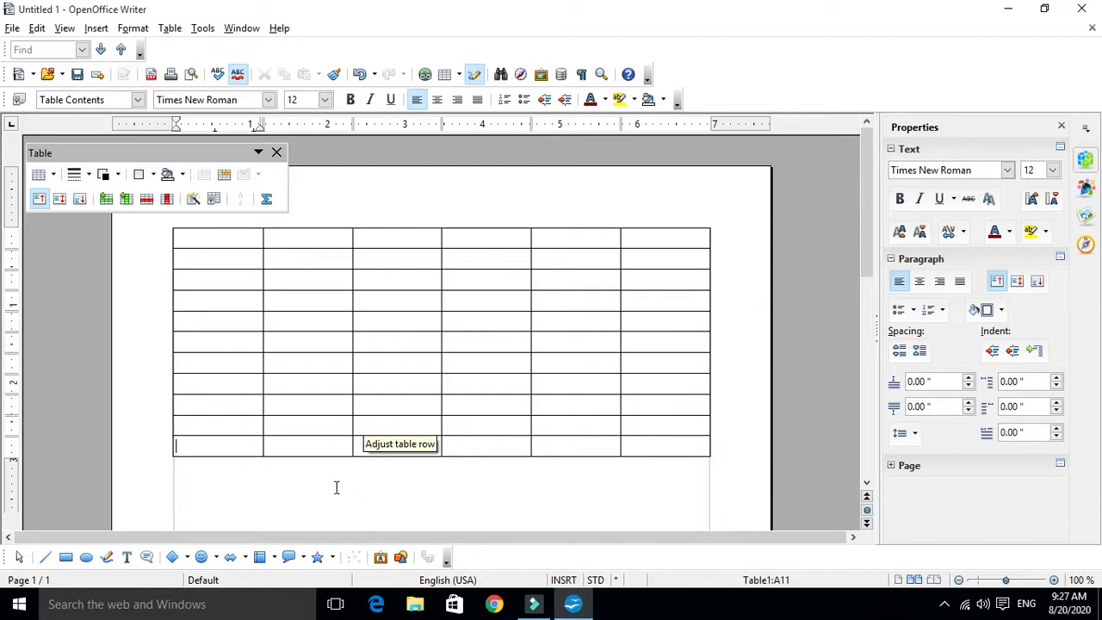
Insert a column after the table's last column
left_click(688, 427)
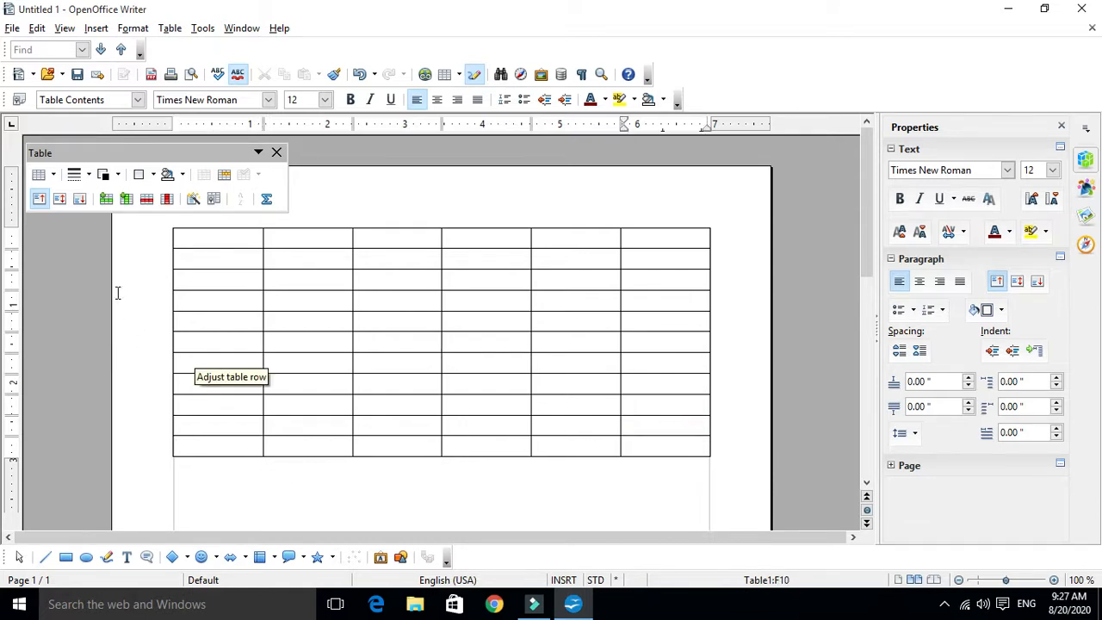
left_click(130, 200)
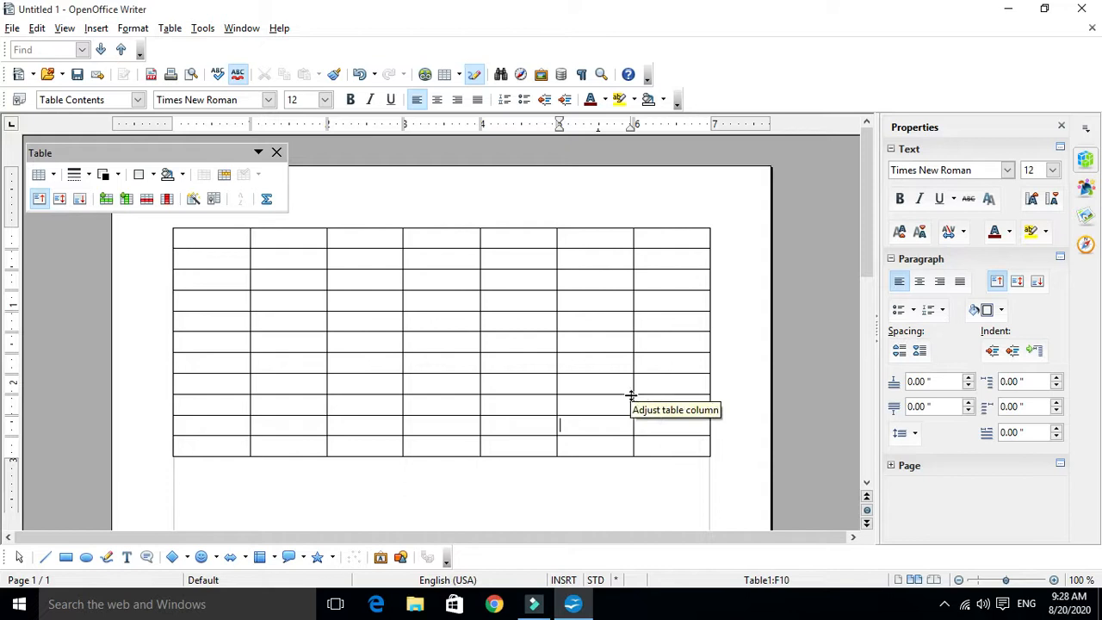
Count the table's columns by selecting several cells in each column from the first to the last
left_click_drag(226, 233, 241, 344)
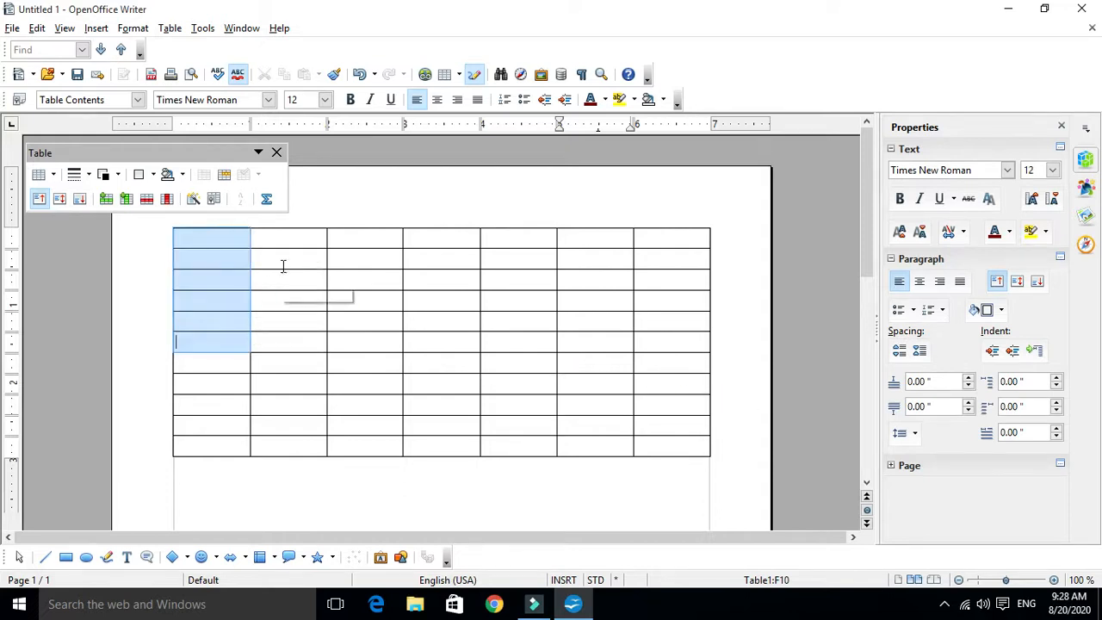
left_click_drag(281, 243, 284, 342)
left_click_drag(368, 255, 368, 361)
left_click_drag(437, 283, 439, 379)
left_click_drag(517, 278, 521, 379)
left_click_drag(586, 252, 602, 305)
left_click_drag(664, 256, 670, 325)
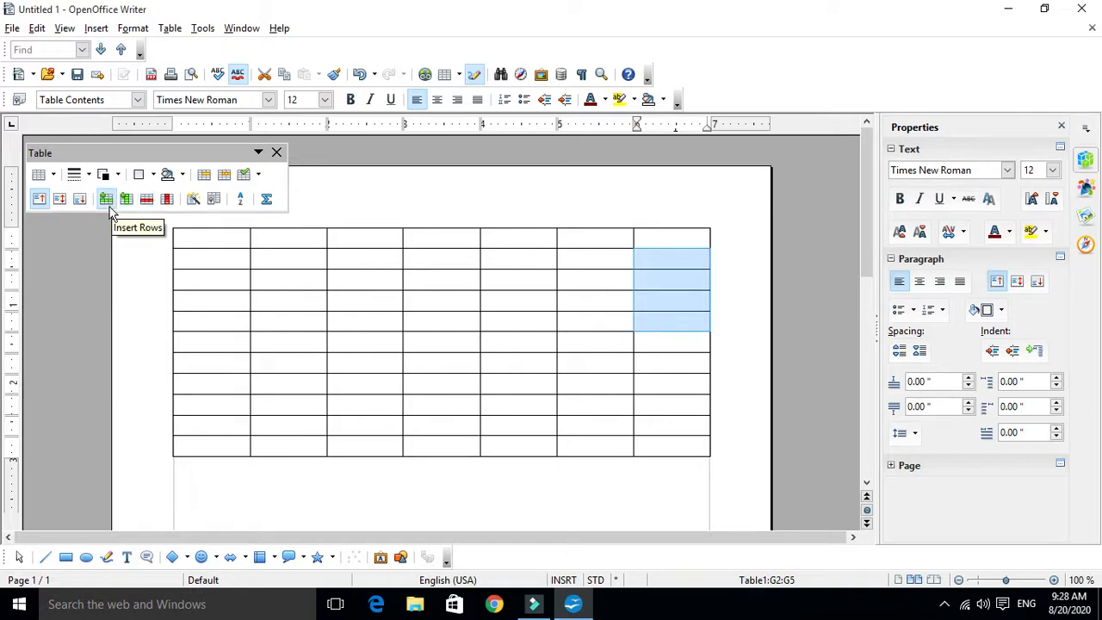
Insert an extra column after the table's first column and undo that insertion
left_click(236, 245)
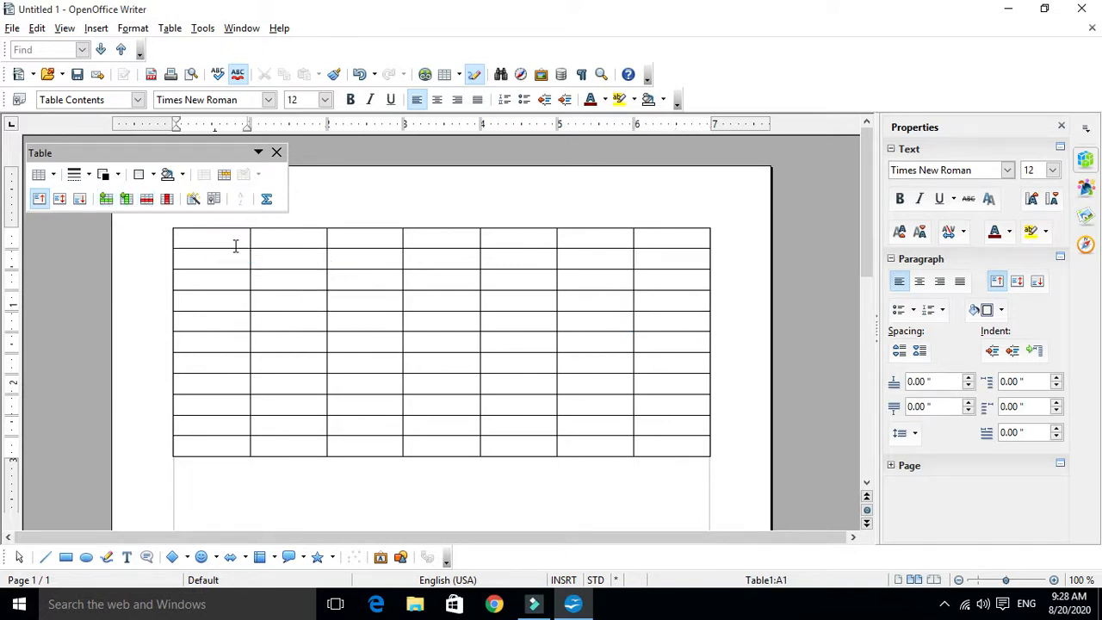
left_click(126, 200)
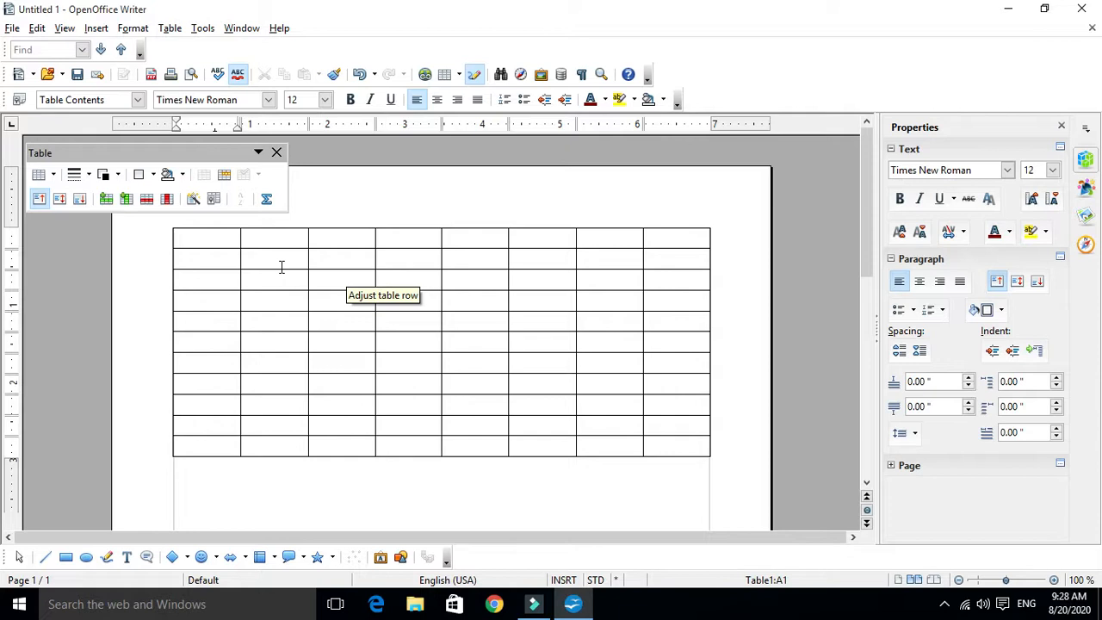
key("ctrl+z")
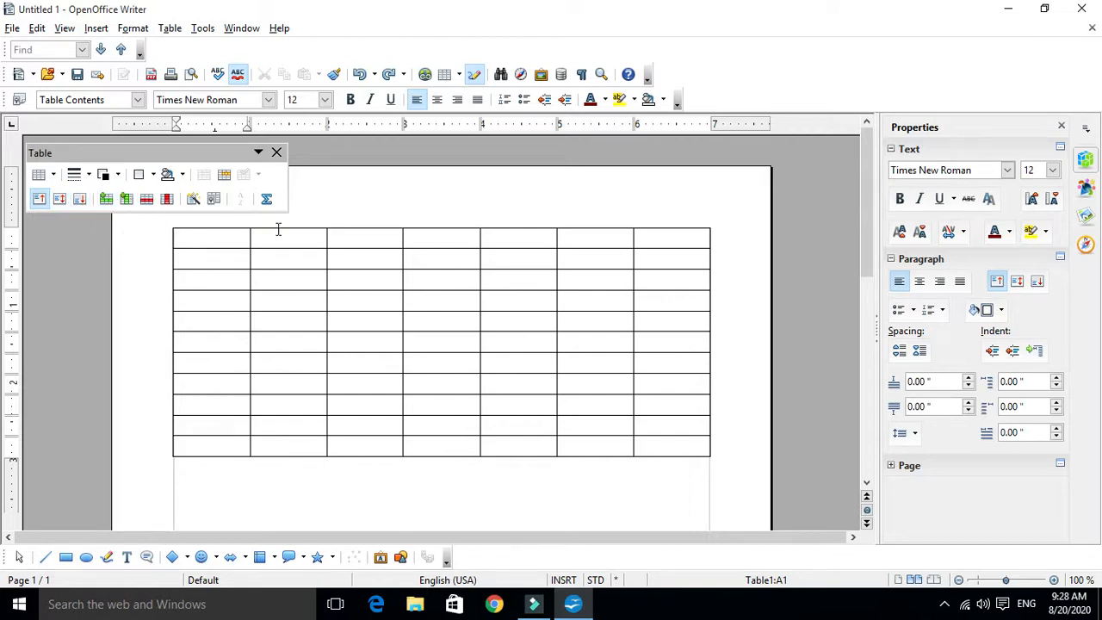
Centre the first cell vertically and align the paragraphs of all table cells to the centre horizontally
left_click(60, 200)
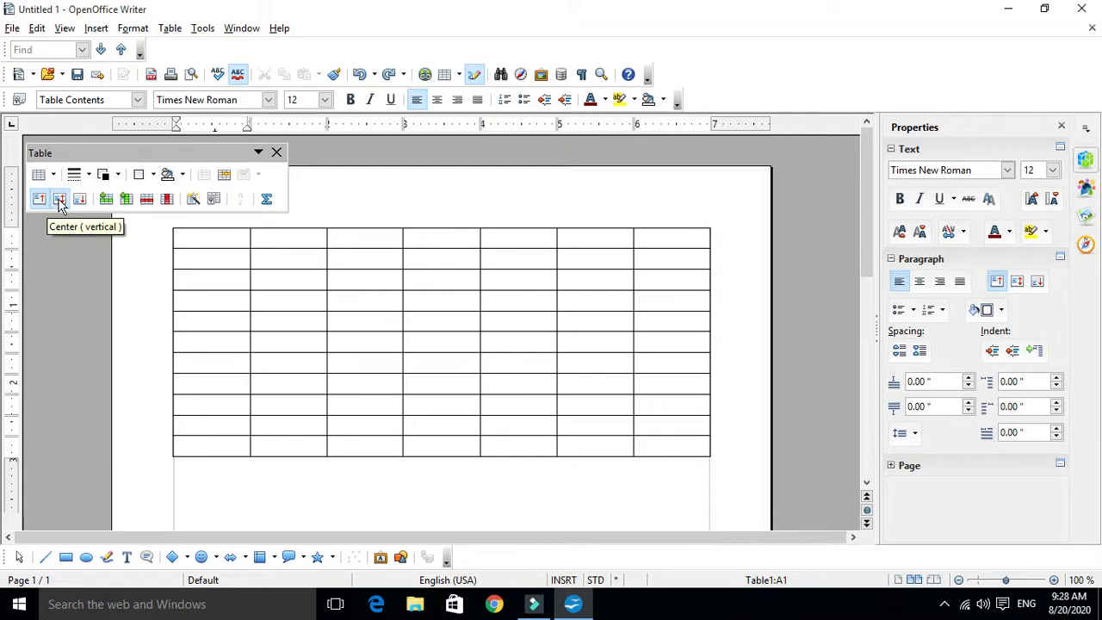
left_click(60, 200)
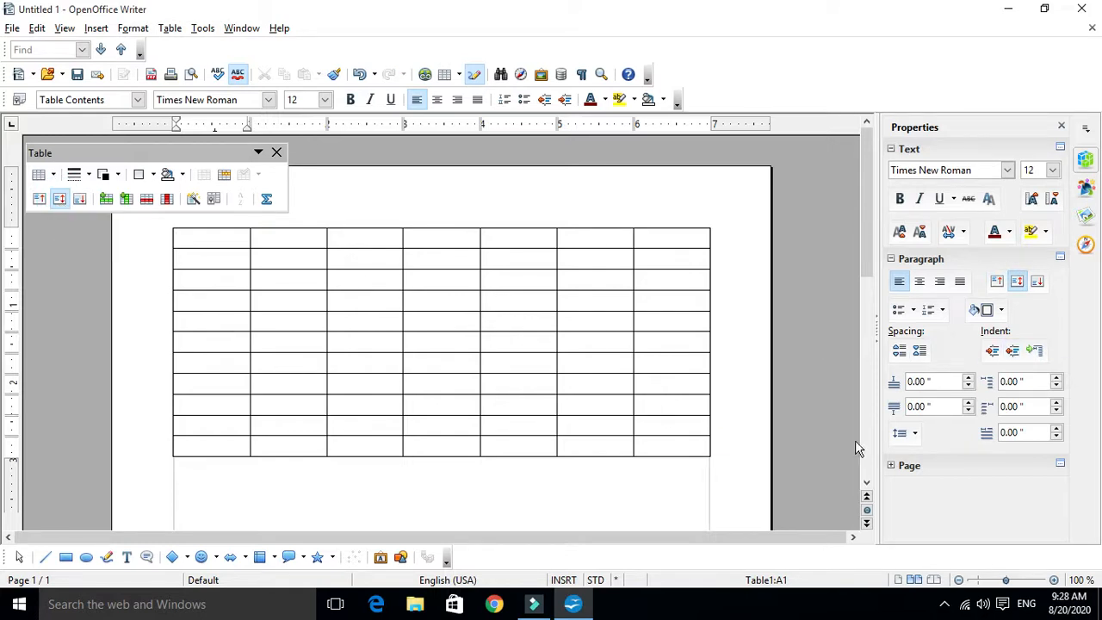
left_click_drag(218, 239, 719, 475)
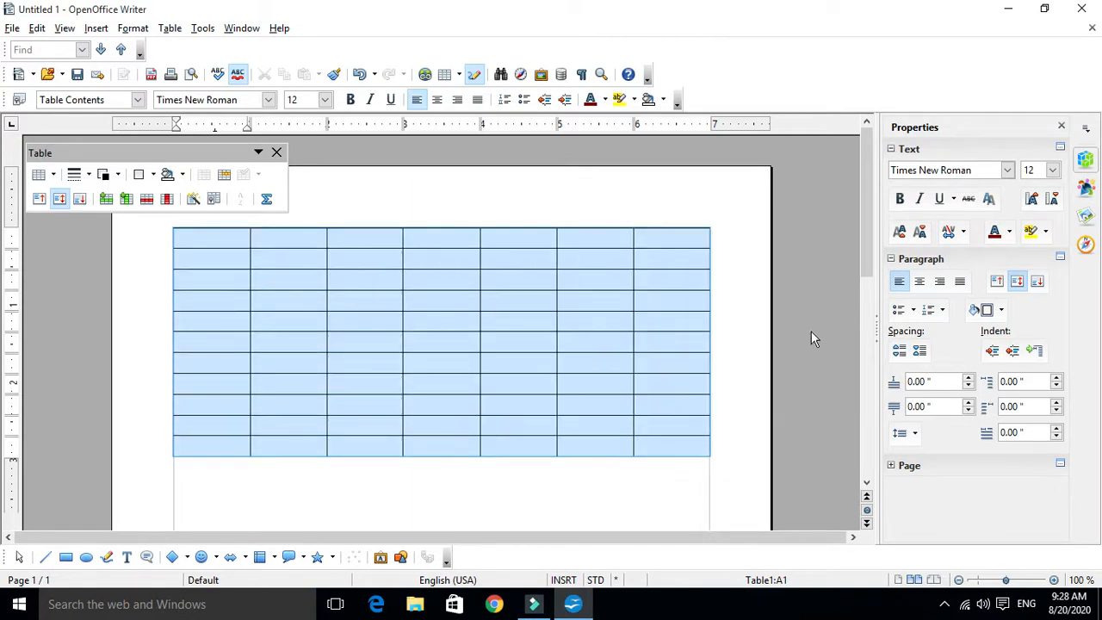
left_click(919, 283)
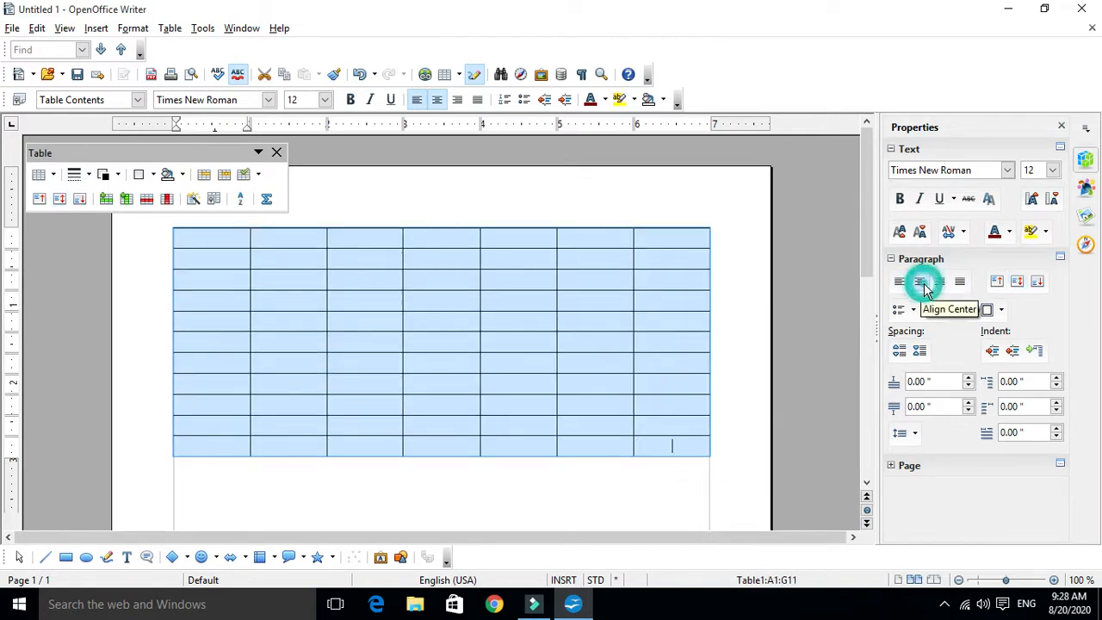
Check the centred cursor position in the cells across the table's first and second rows
left_click(372, 306)
left_click(288, 239)
left_click(368, 240)
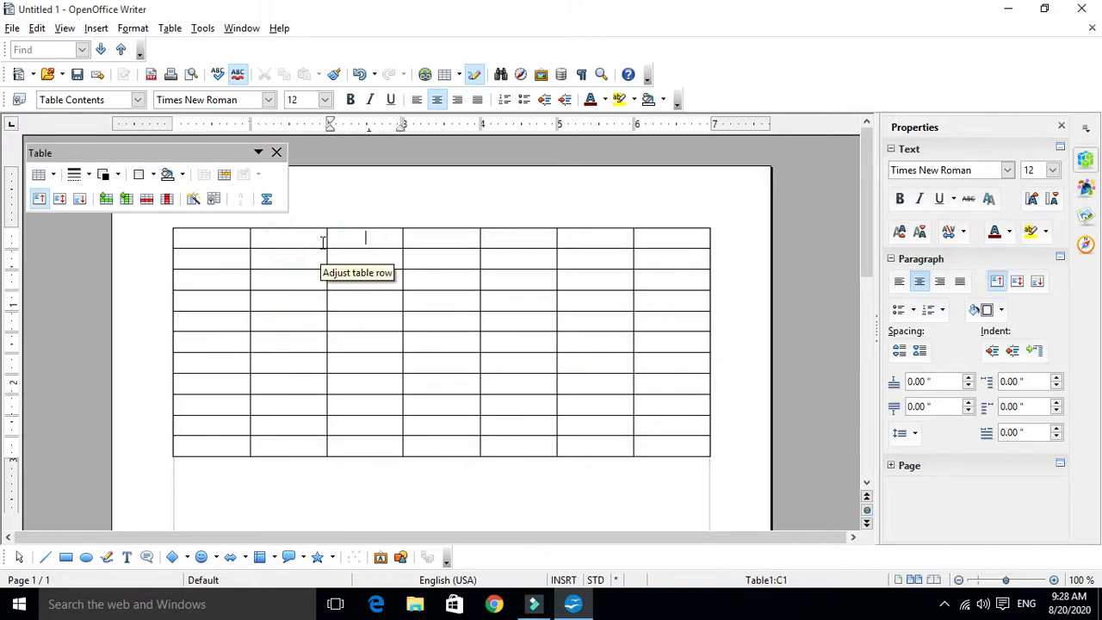
left_click(455, 236)
left_click(525, 236)
left_click(596, 234)
left_click(652, 240)
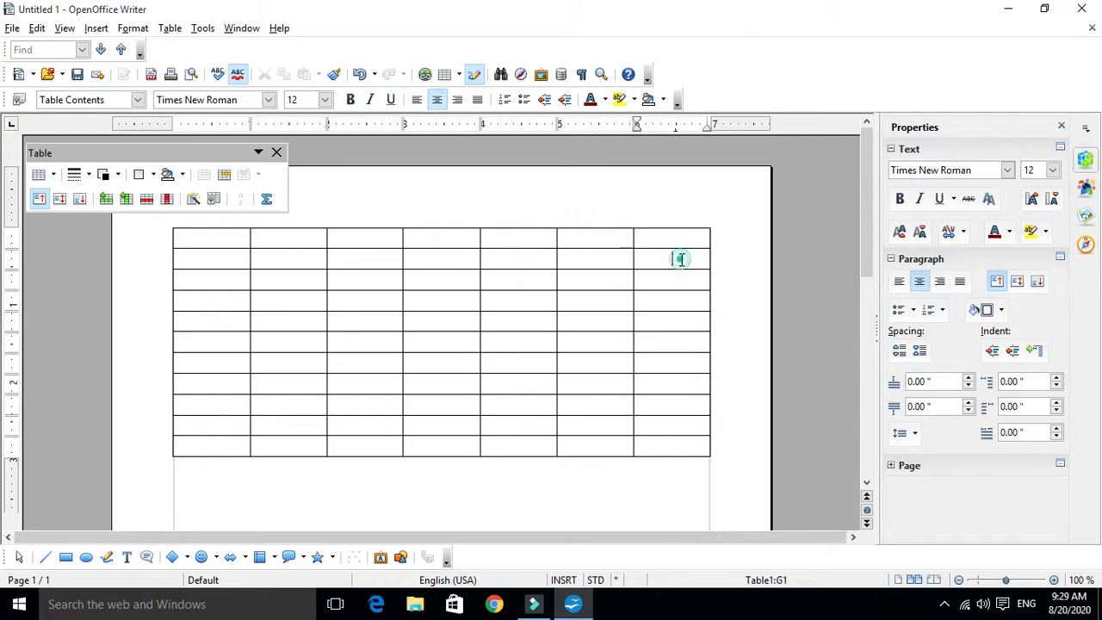
left_click(583, 258)
left_click(521, 257)
left_click(402, 261)
left_click(361, 259)
left_click(298, 259)
left_click(216, 256)
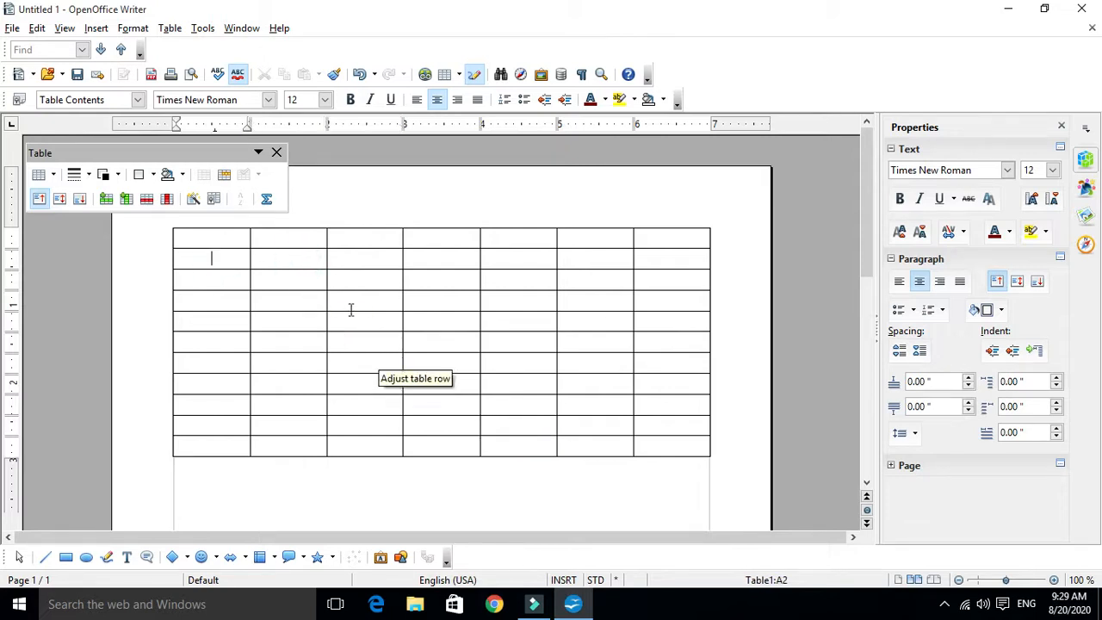
Select all table cells from the first to the last, clear the selection and select them all again
left_click(202, 232)
left_click_drag(201, 232, 685, 444)
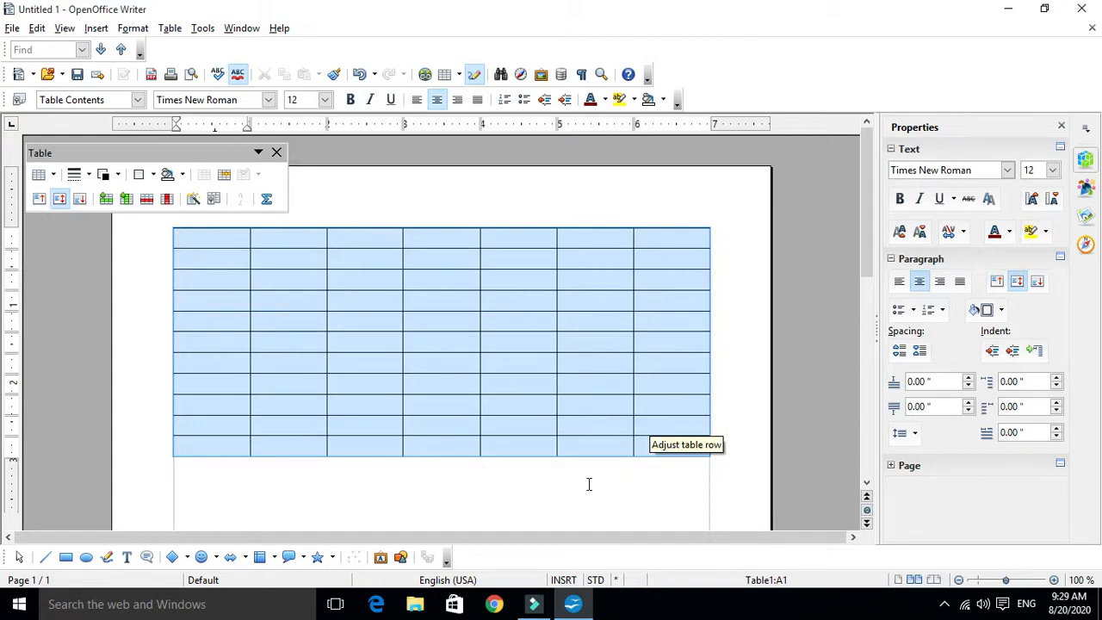
left_click(557, 503)
left_click_drag(189, 236, 653, 419)
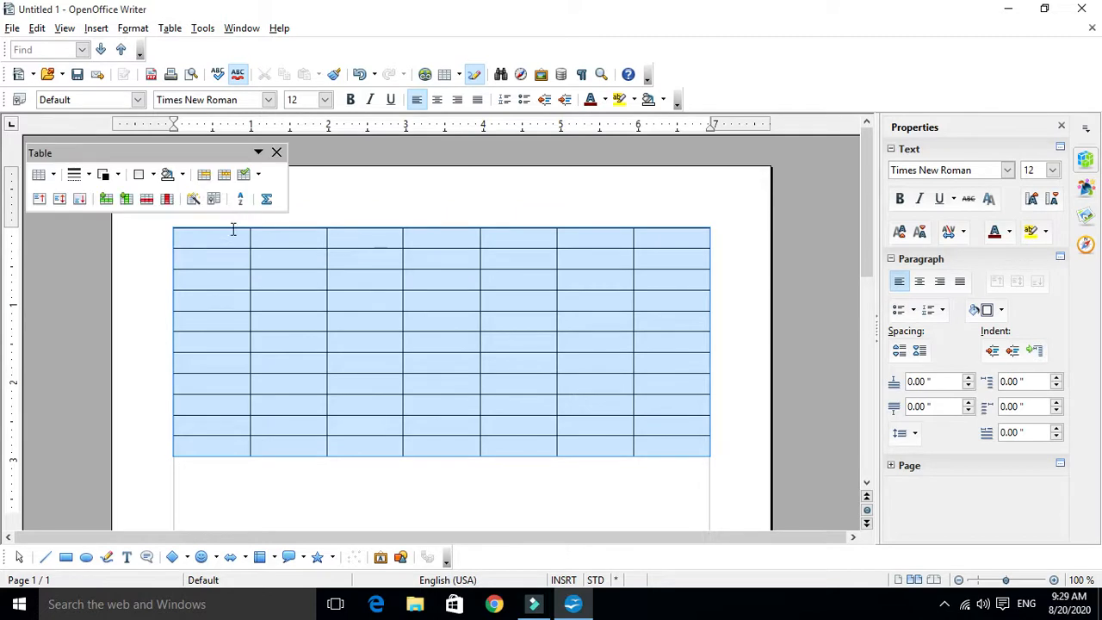
Select the table's entire first row, extending the selection cell by cell from the first cell
left_click(218, 237)
key("shift+Right")
key("shift+Right")
key("shift+Right")
key("shift+Right")
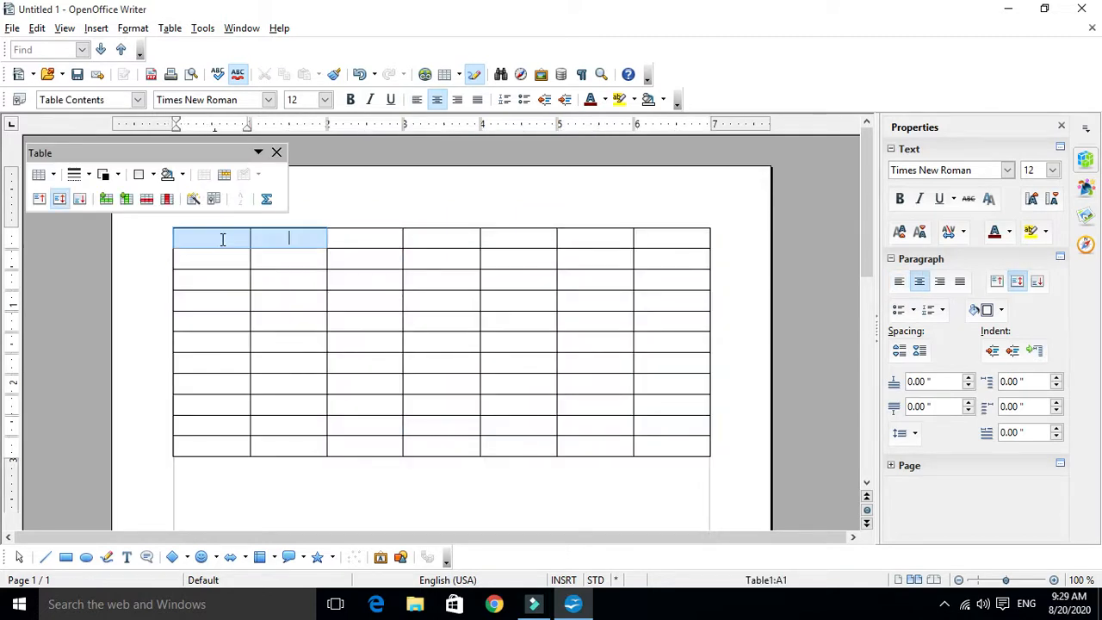
key("shift+Right")
key("shift+Right")
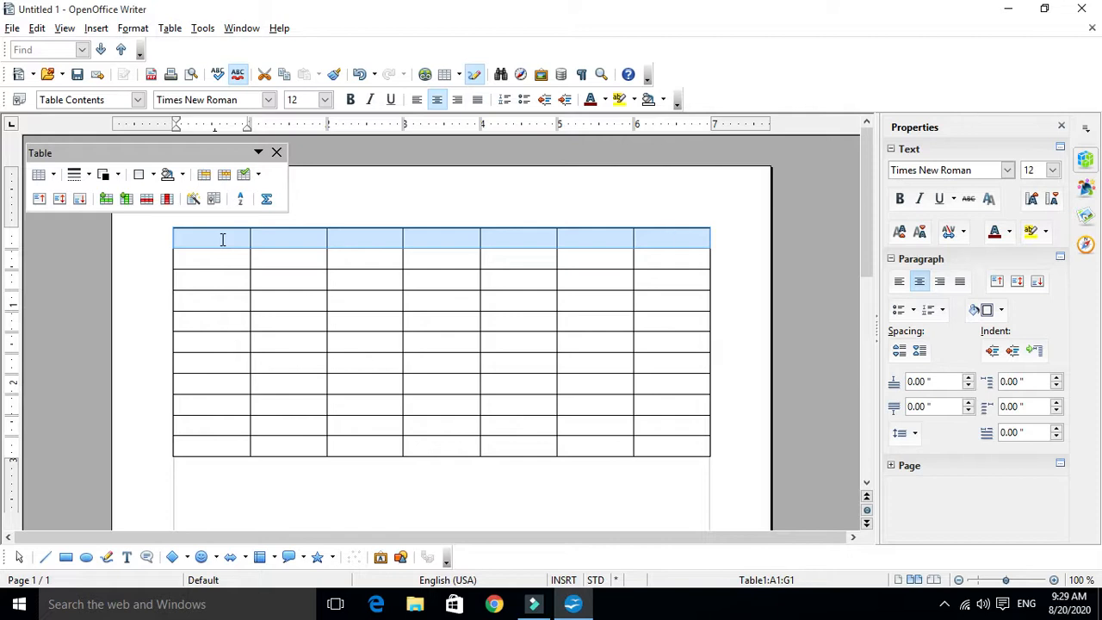
Extend the first-row selection down row by row to the ninth row, then clear the selection
key("shift+Down")
key("shift+Down")
key("shift+Down")
key("shift+Down")
key("shift+Down")
key("shift+Down")
key("shift+Down")
key("shift+Down")
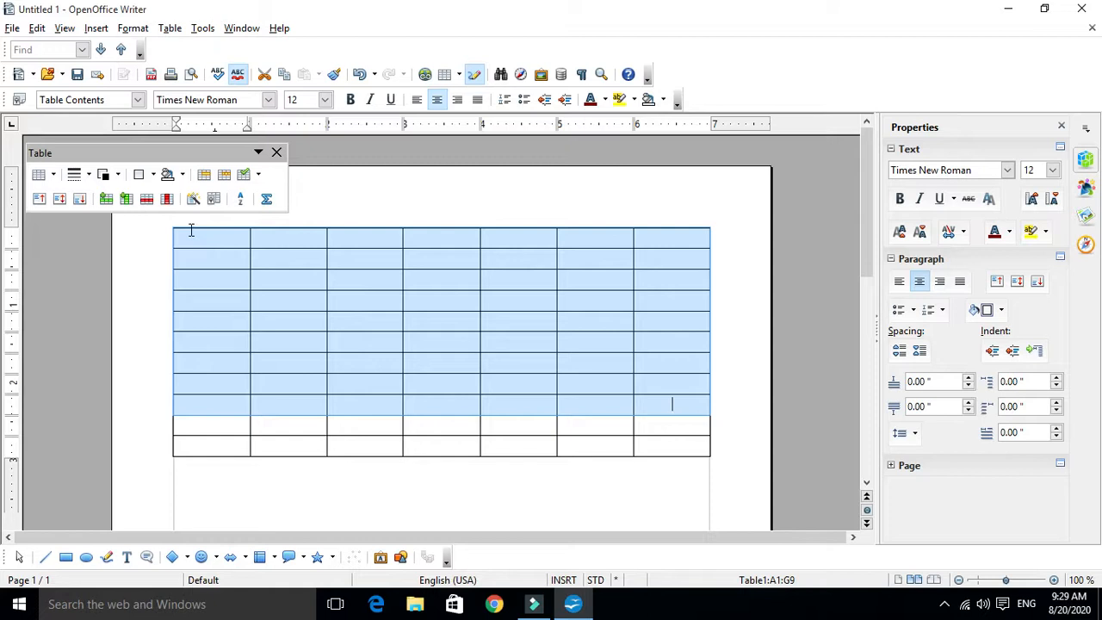
key("Escape")
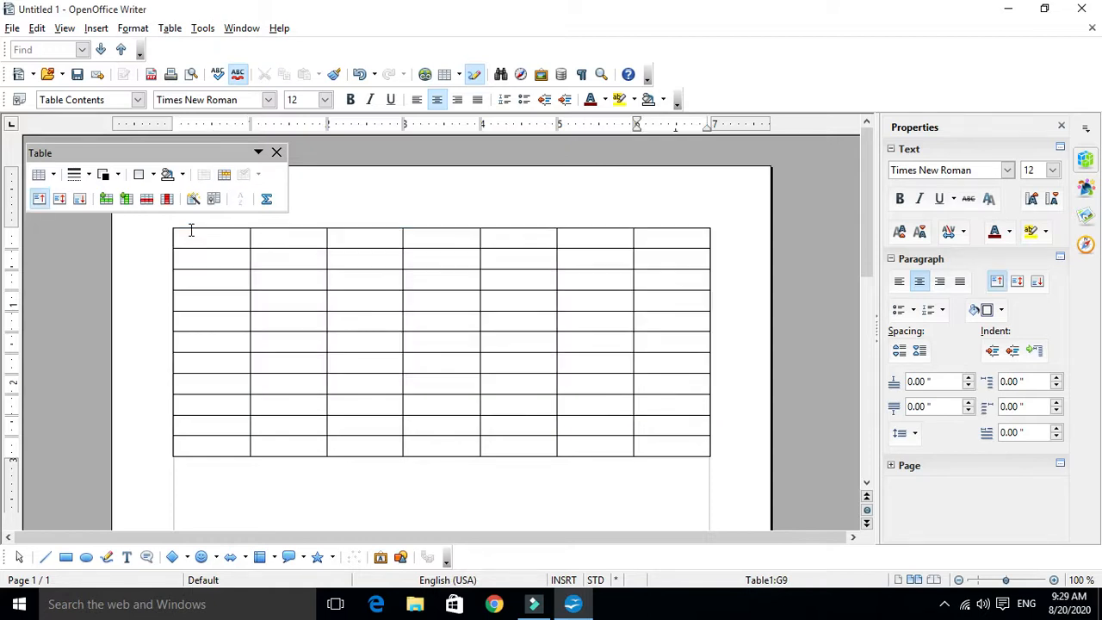
Search Windows for "key" and open the On-Screen Keyboard over the document
left_click(98, 601)
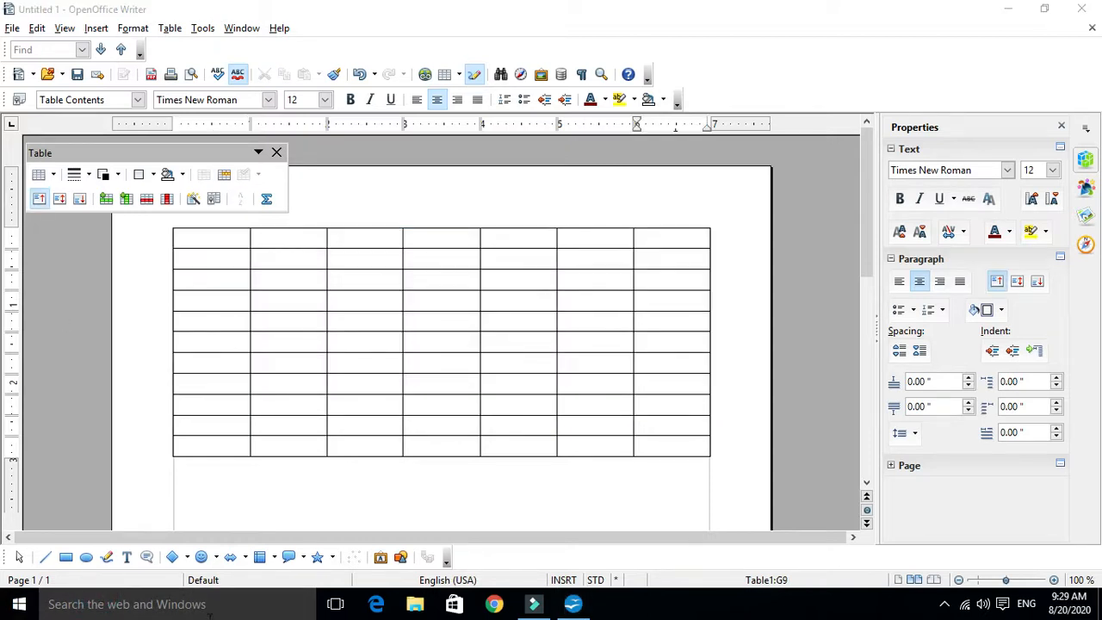
type("k")
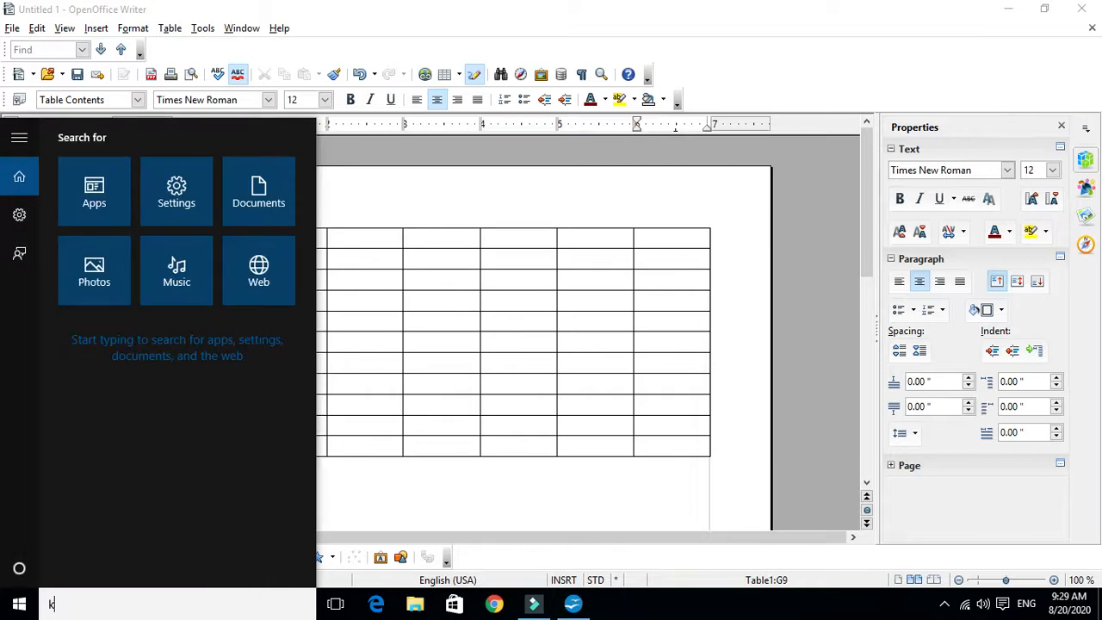
type("ey")
key("Escape")
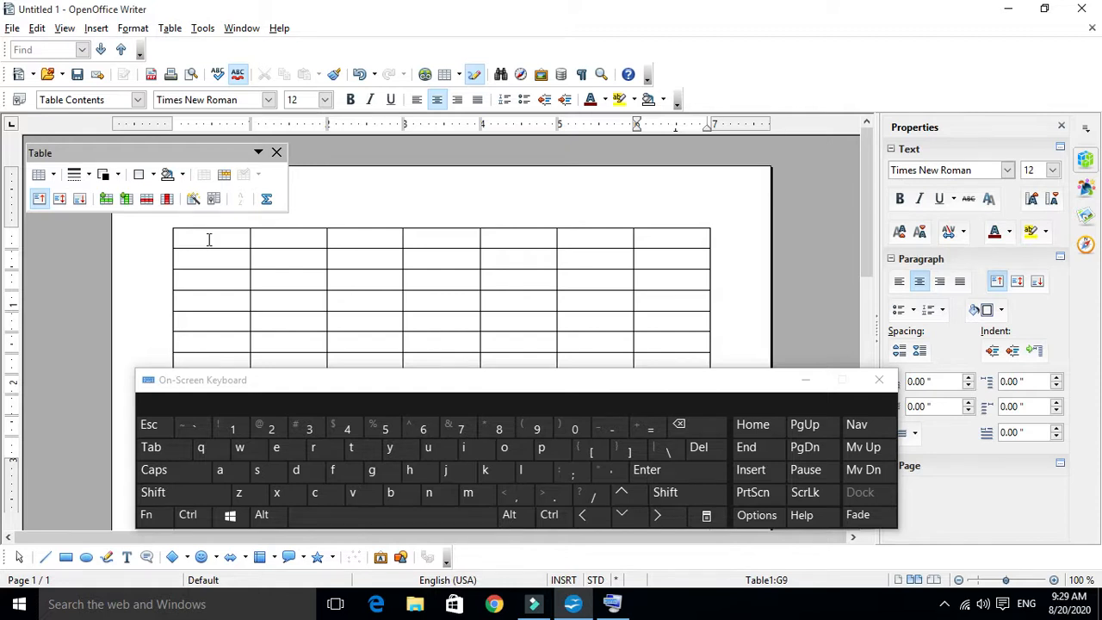
Try to select the upper cells of the table's first column with the On-Screen Keyboard, then clear the selection
left_click(208, 240)
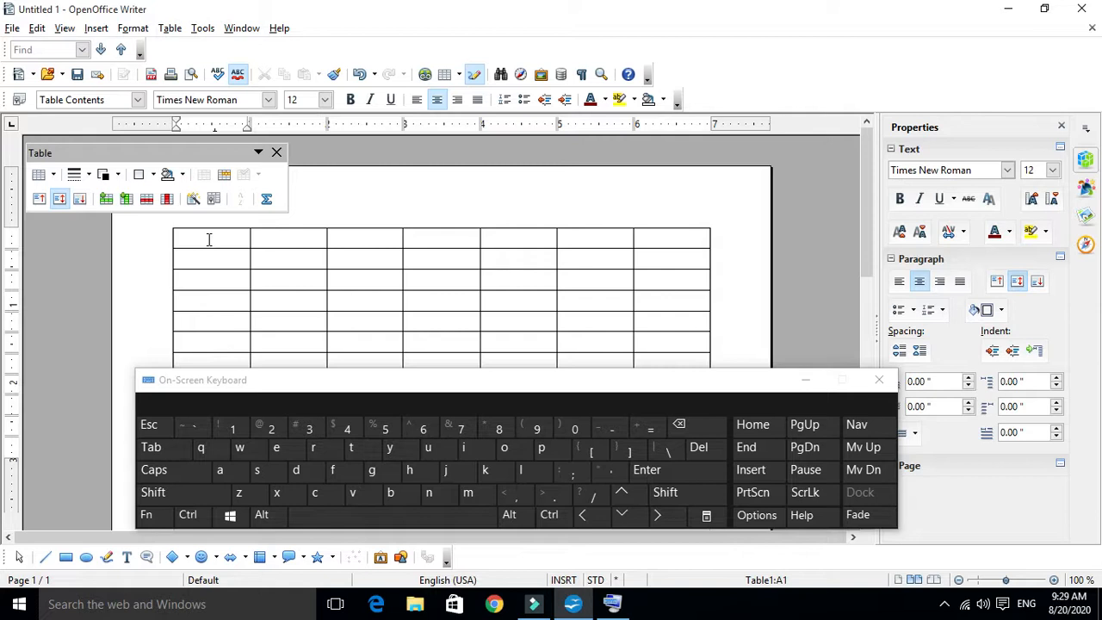
left_click(691, 496)
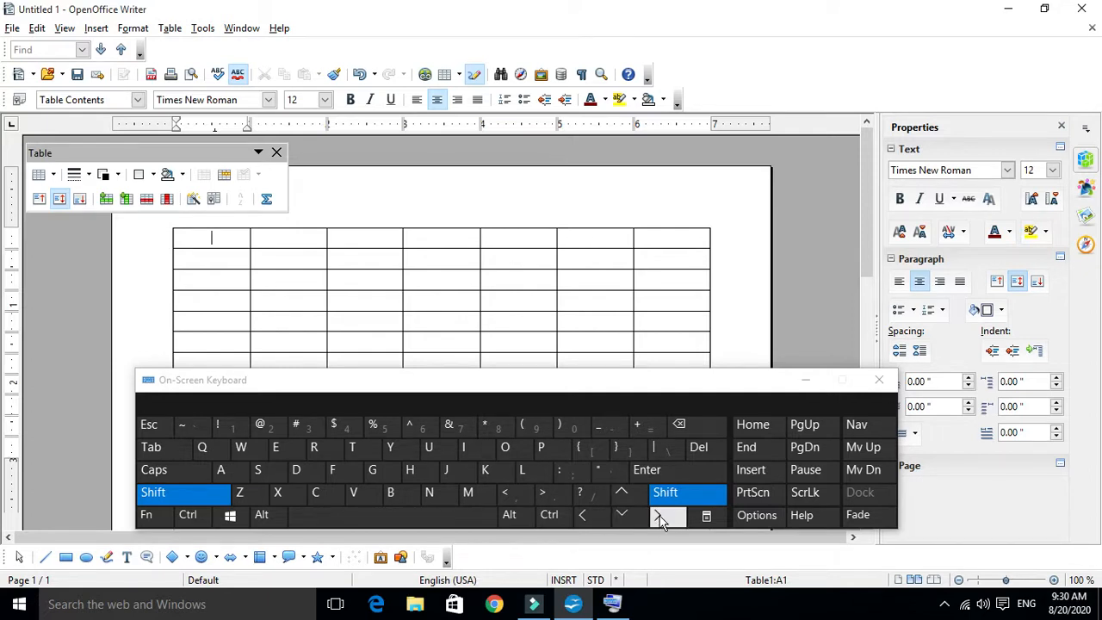
left_click(628, 516)
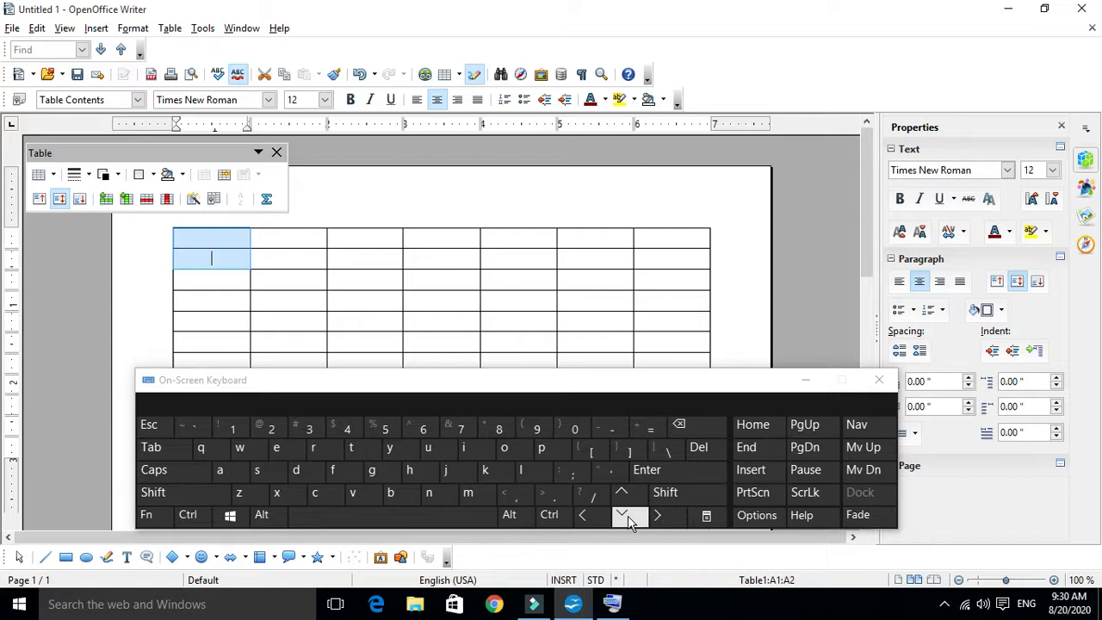
left_click(627, 516)
left_click(627, 516)
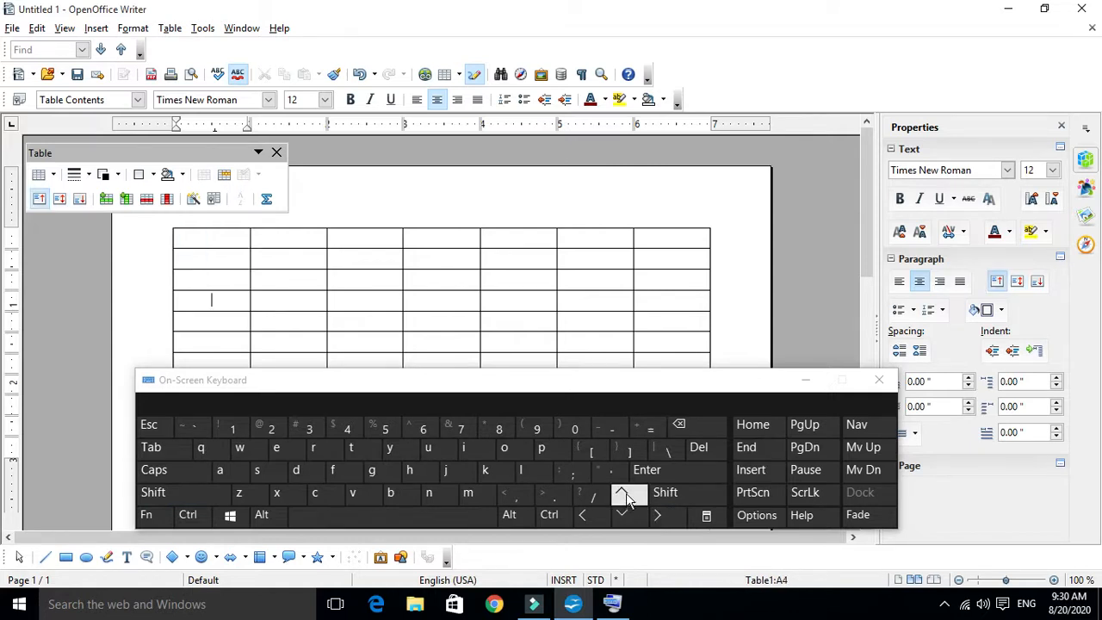
left_click(678, 497)
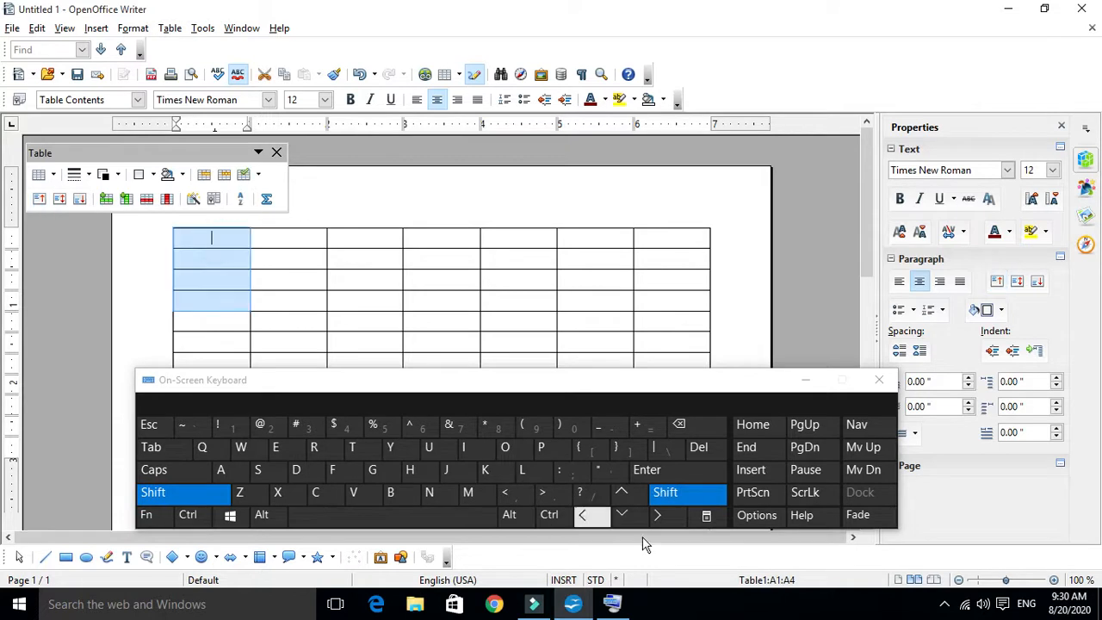
left_click(622, 514)
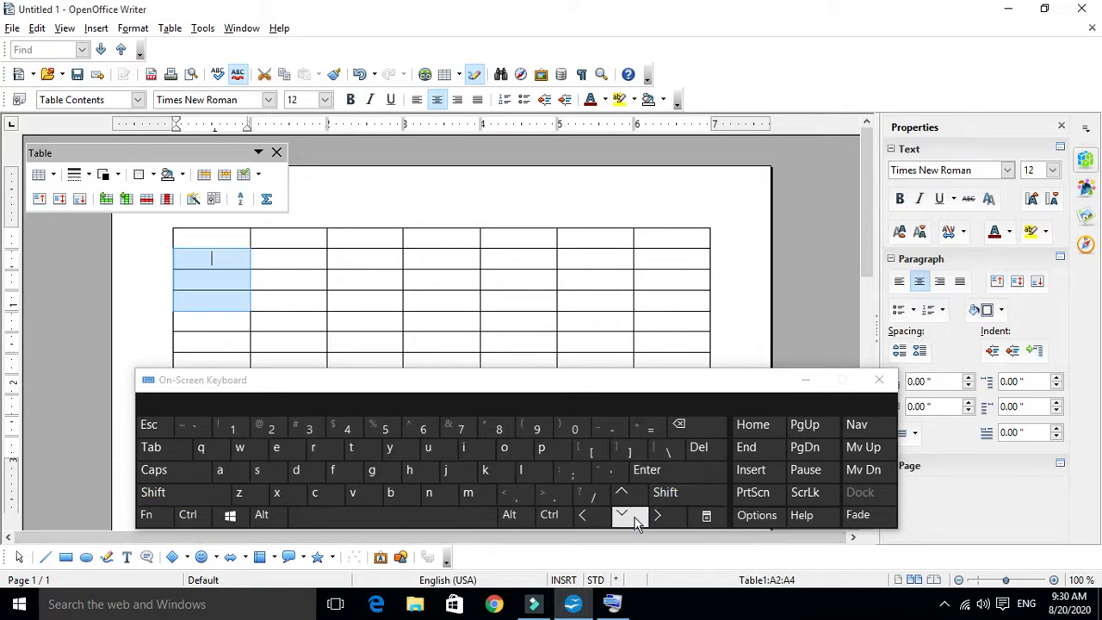
left_click(276, 236)
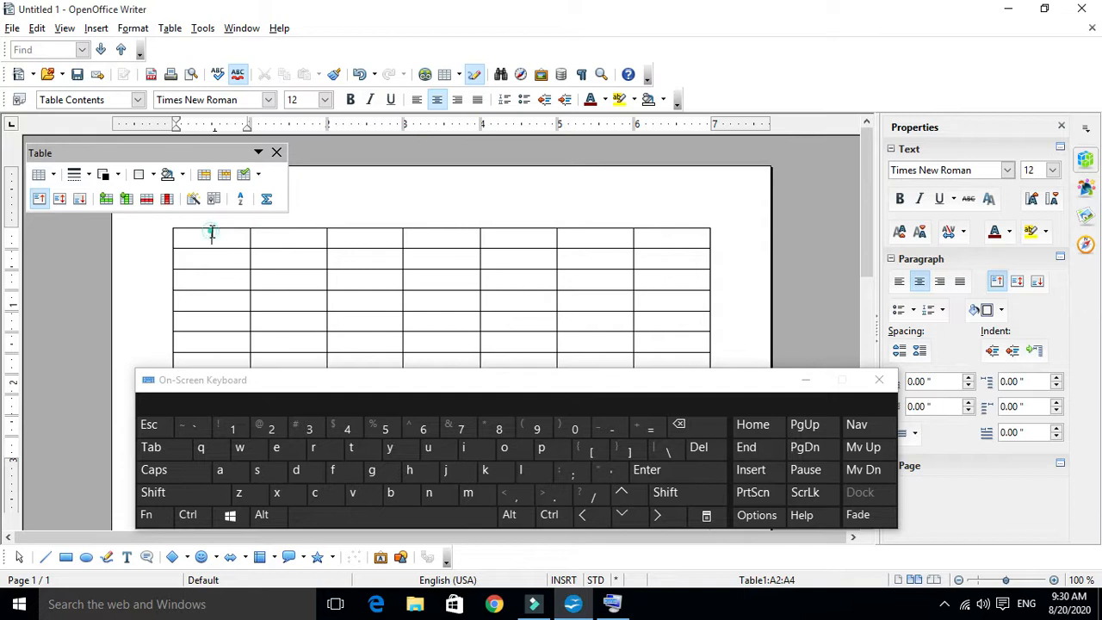
Retry selecting cells down the first column with the On-Screen Keyboard, starting from the first cell and from the sixth cell
left_click(212, 234)
left_click(662, 497)
left_click(628, 518)
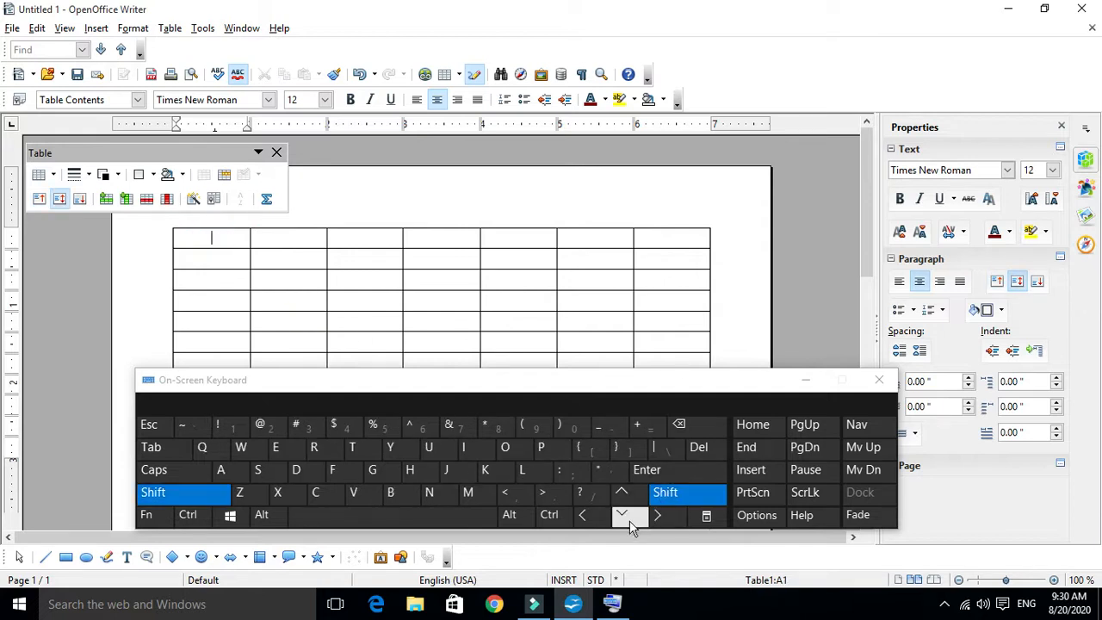
left_click(623, 496)
left_click(623, 496)
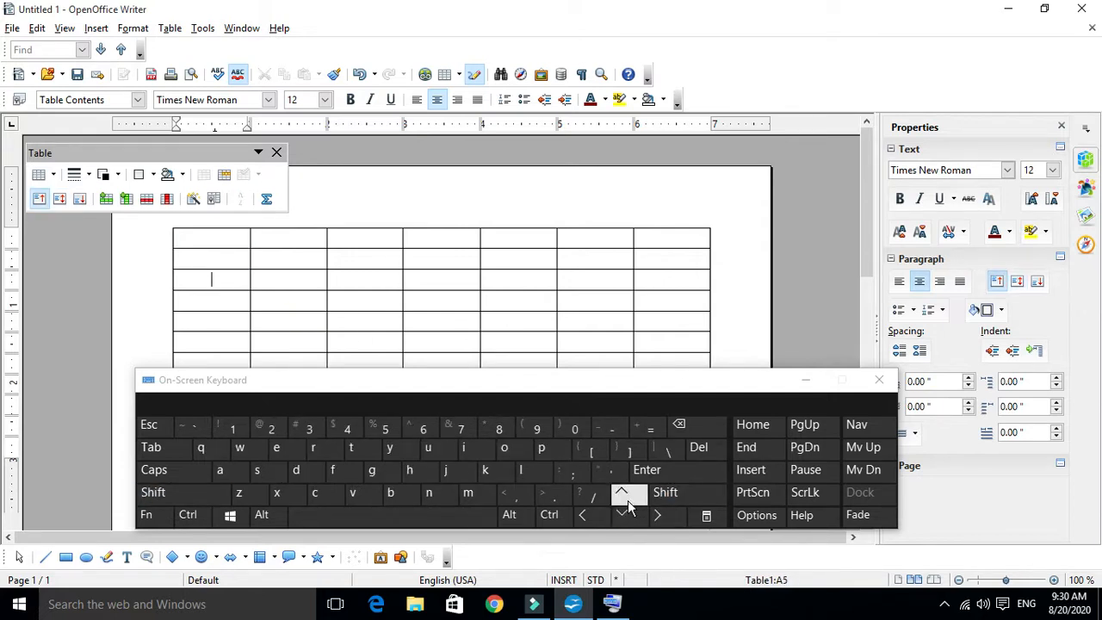
left_click(680, 494)
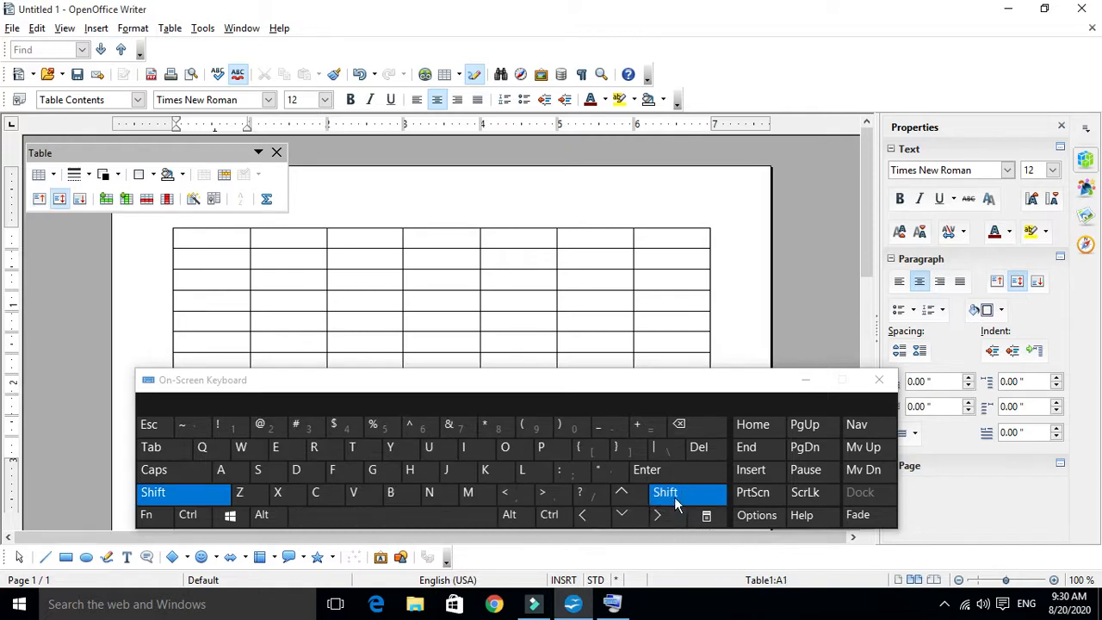
left_click(622, 515)
left_click(621, 514)
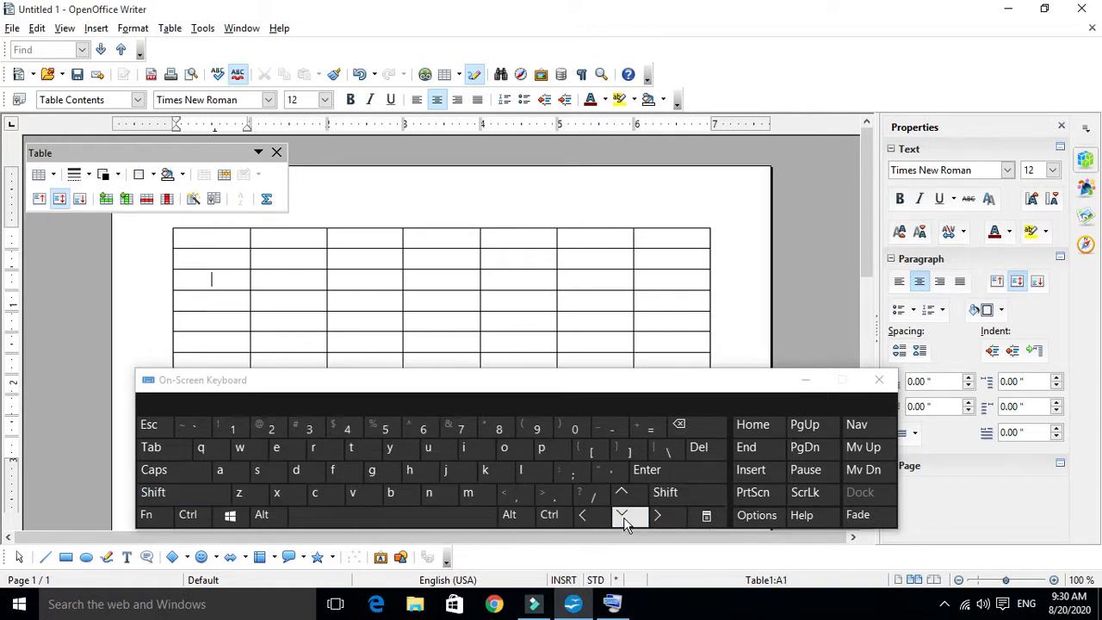
left_click(621, 515)
left_click(622, 514)
left_click(621, 515)
left_click(664, 496)
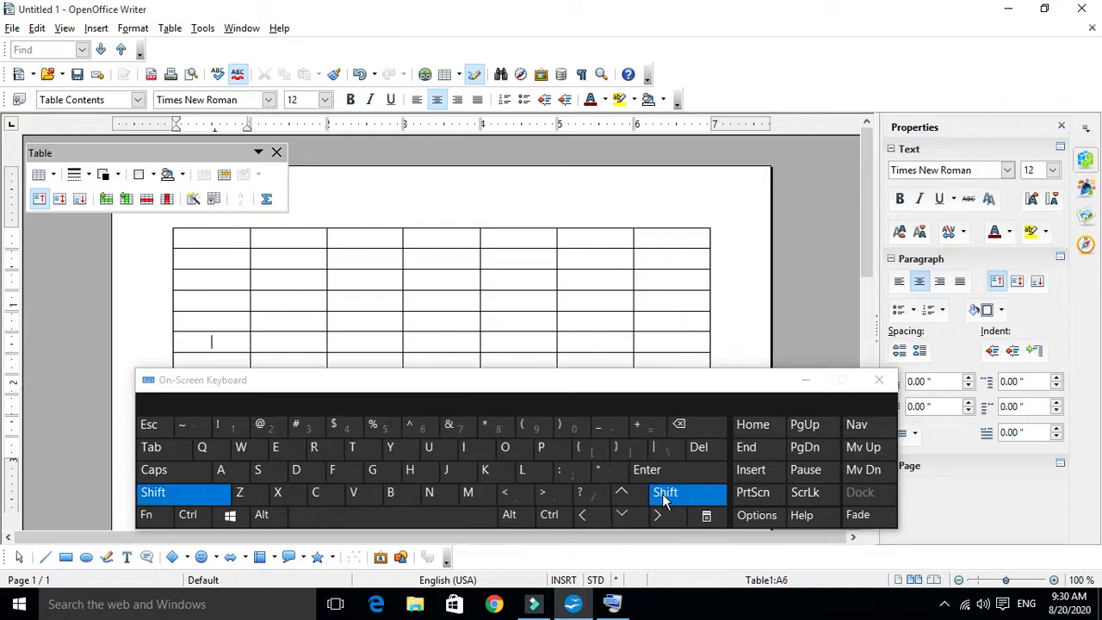
left_click(621, 515)
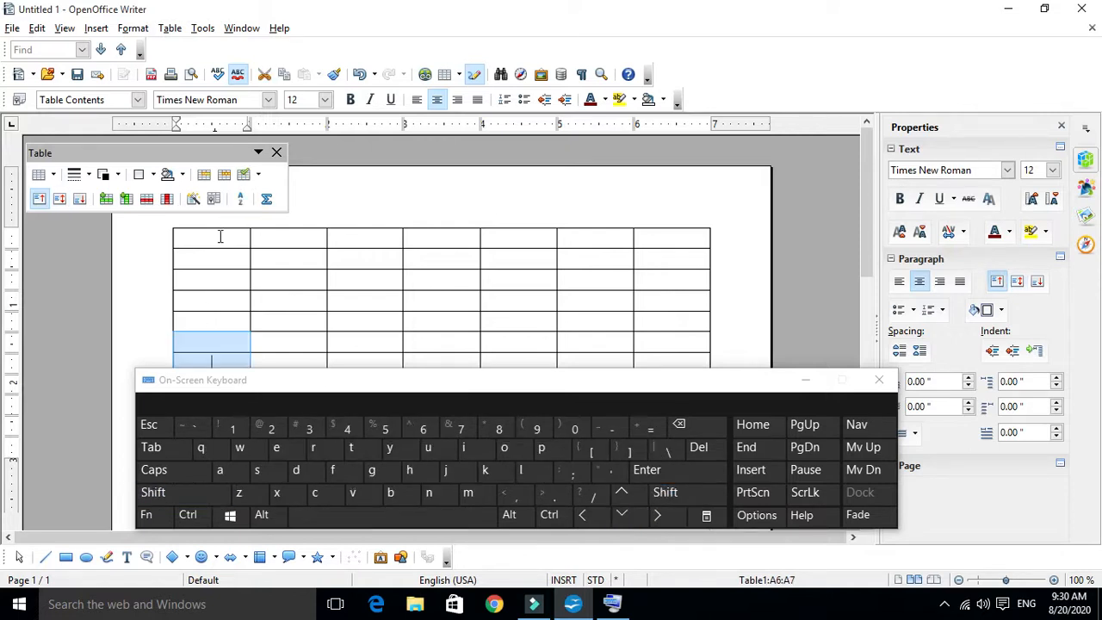
Try to extend a selection across the first row from its first cell with the On-Screen Keyboard
left_click(220, 236)
left_click(664, 492)
left_click(658, 516)
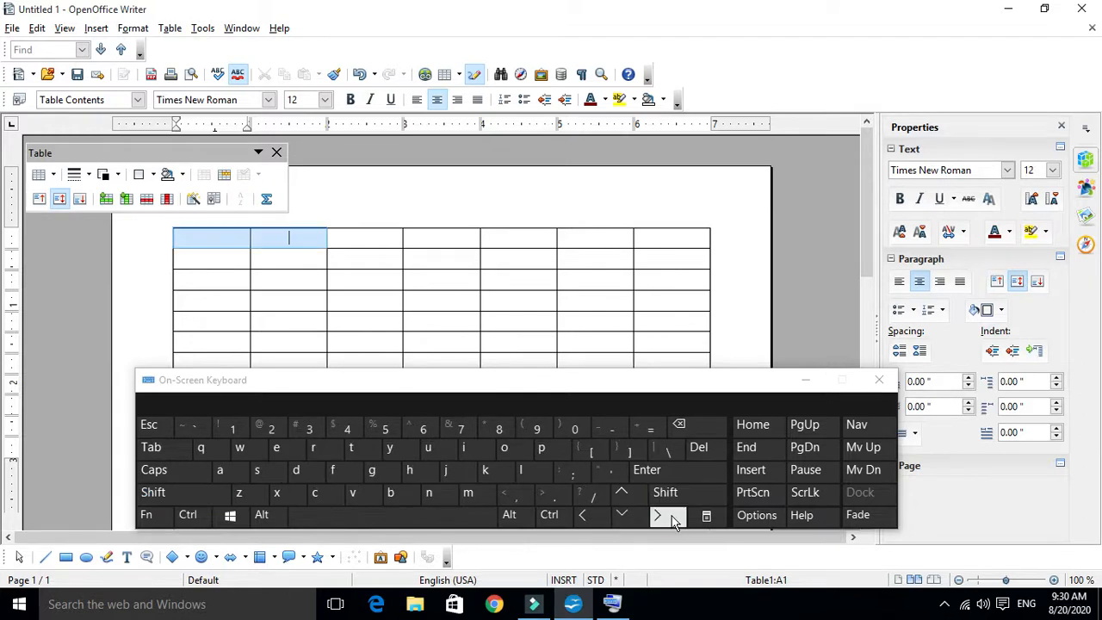
left_click(674, 520)
Select the table's whole first column, extending the selection from cell A1 down to A11 with the physical keyboard
left_click(205, 238)
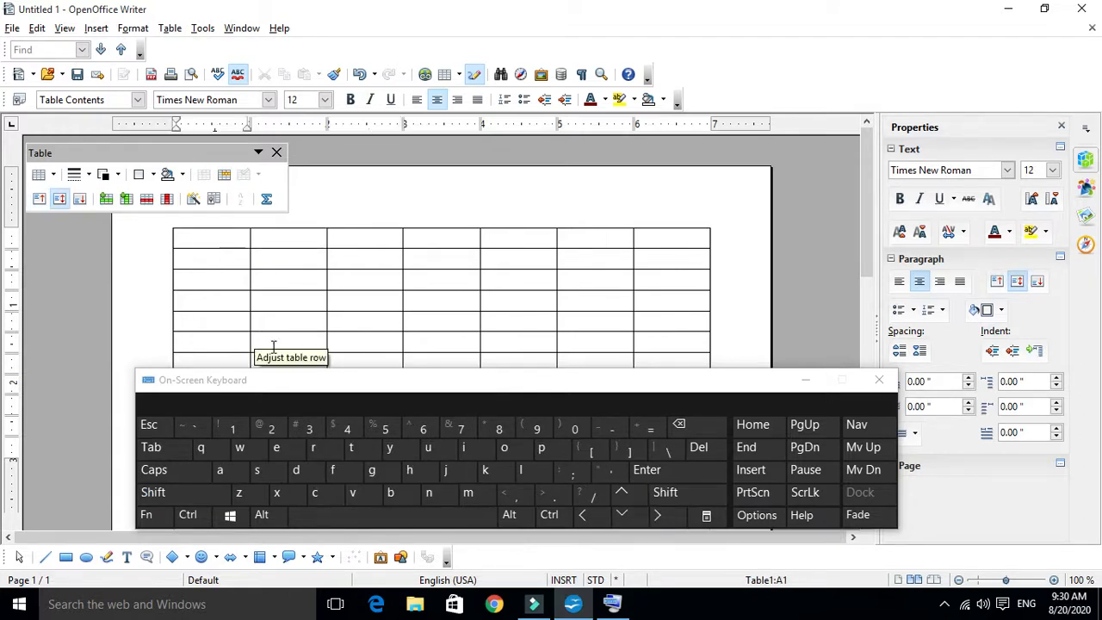
key("shift")
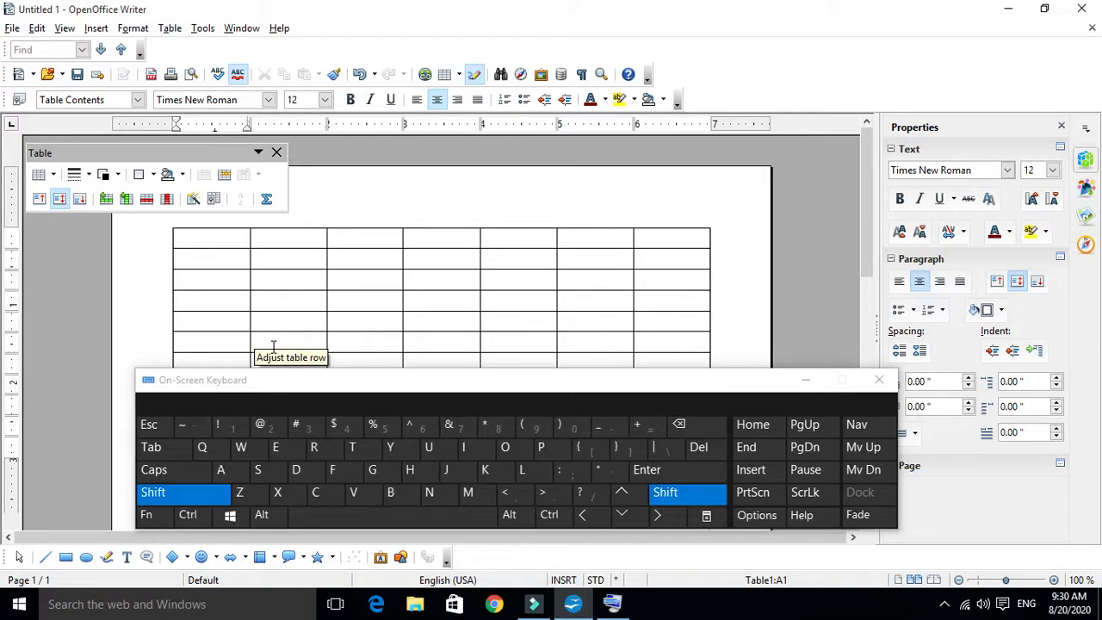
key("shift+Down")
key("shift+Down")
key("shift+Down")
key("shift+Down")
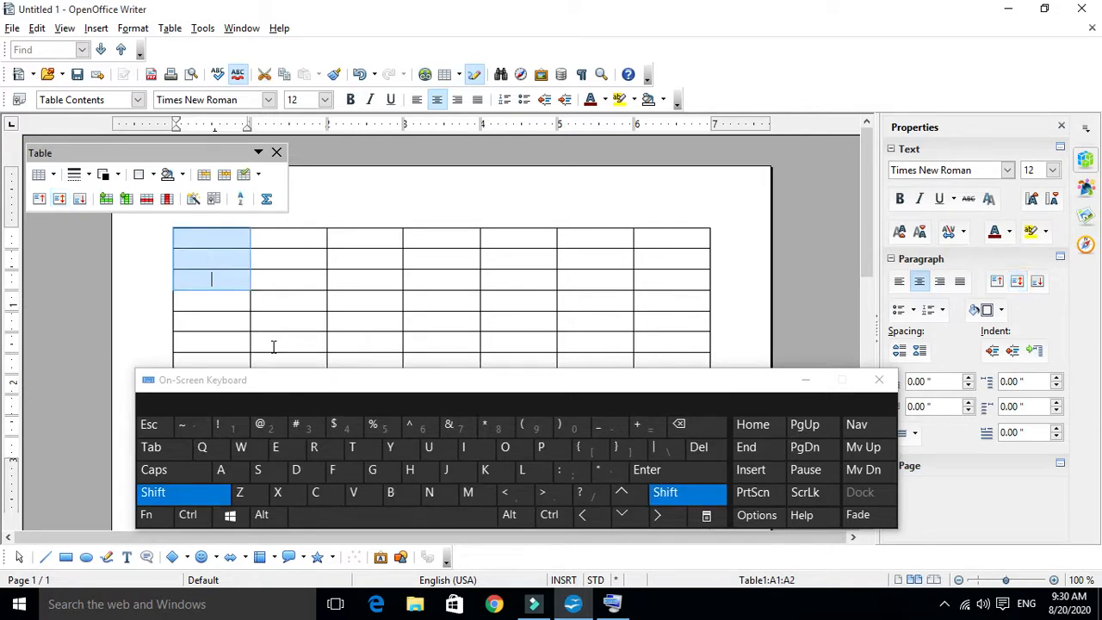
key("shift+Down")
key("shift+Down")
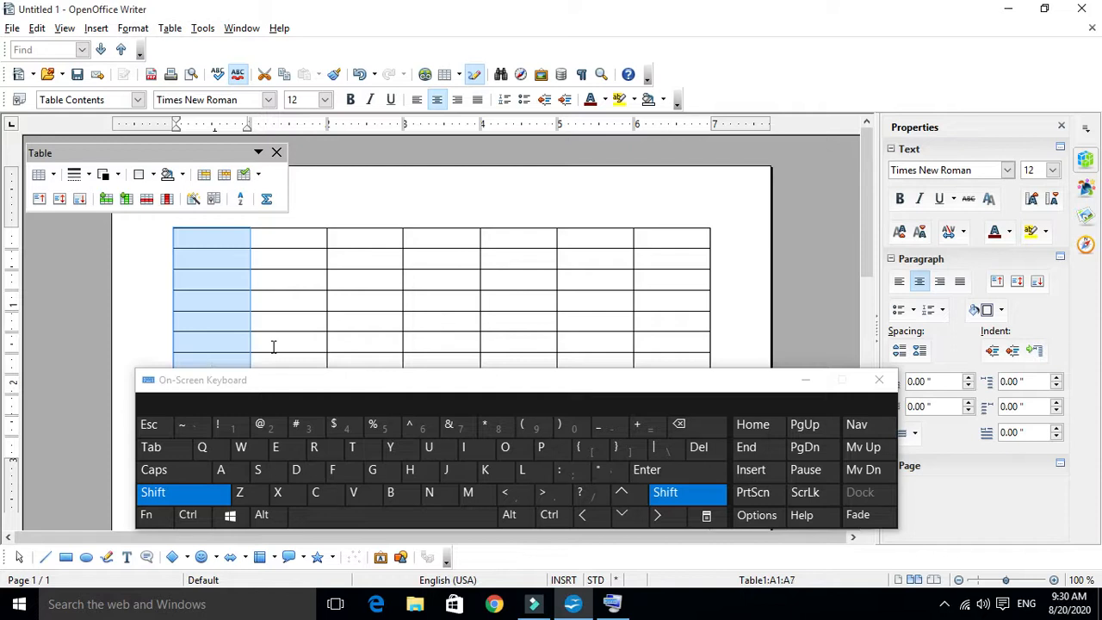
scroll(275, 335, "down", 3)
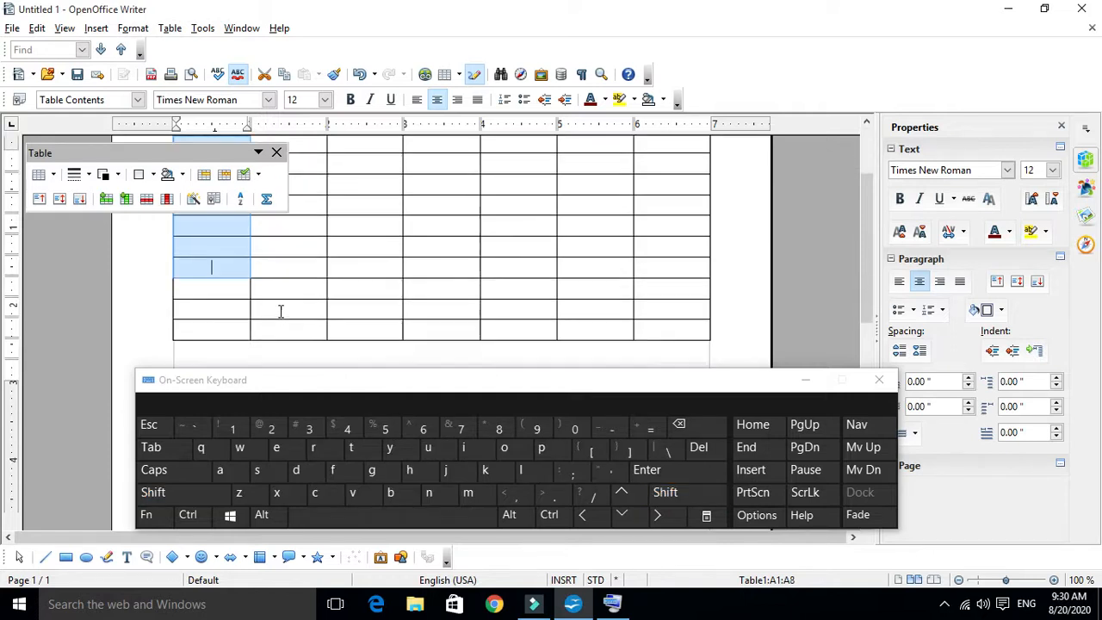
key("shift+Down")
key("shift+Down")
key("shift+Down")
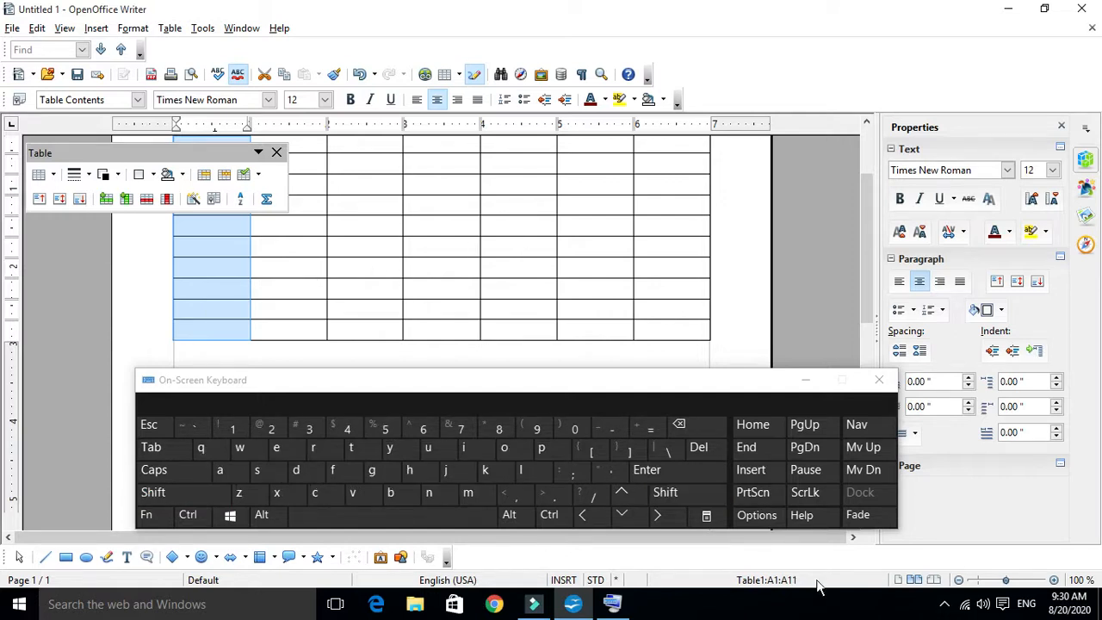
Extend the first-column selection across all columns to cover A1:G11, then minimise the On-Screen Keyboard
key("shift")
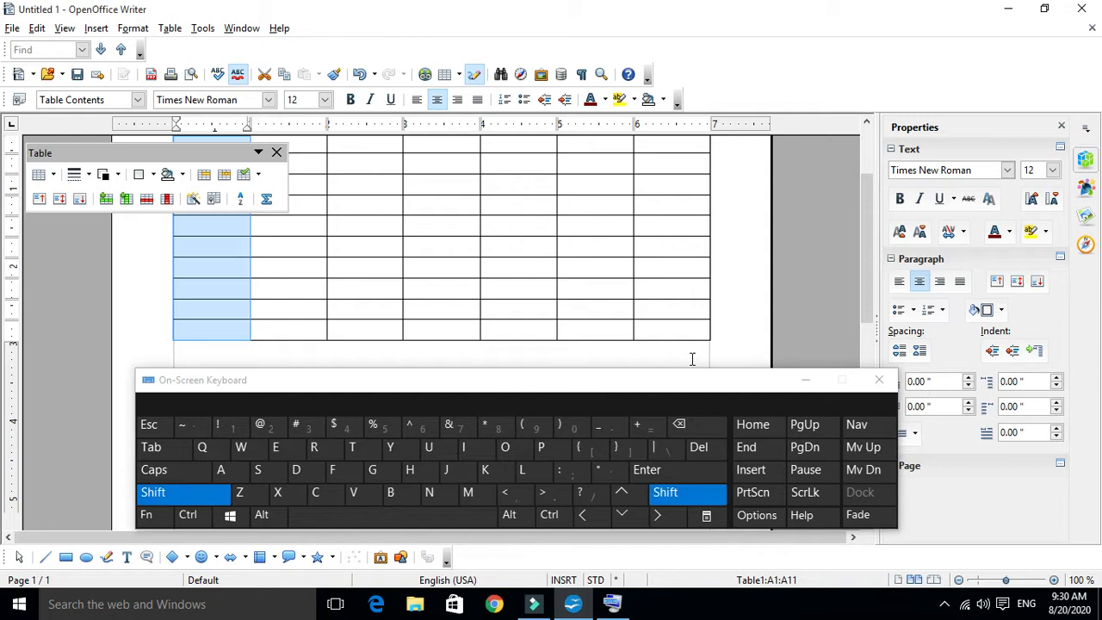
key("shift+Right")
key("shift+Right")
key("shift+Right")
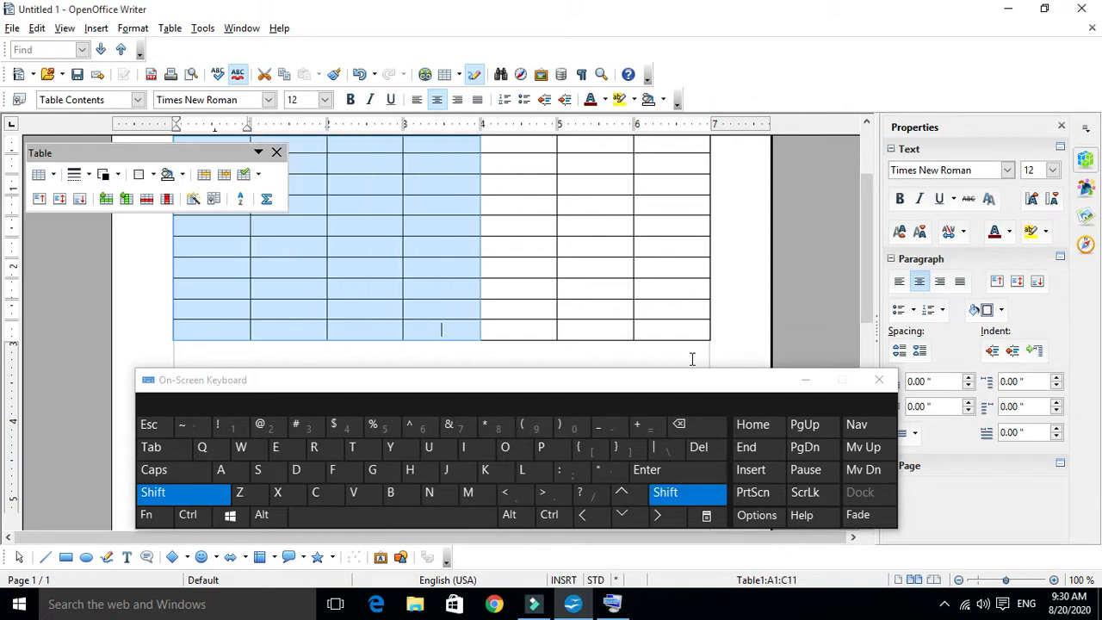
key("shift+Right")
key("shift+Right")
key("shift+Right")
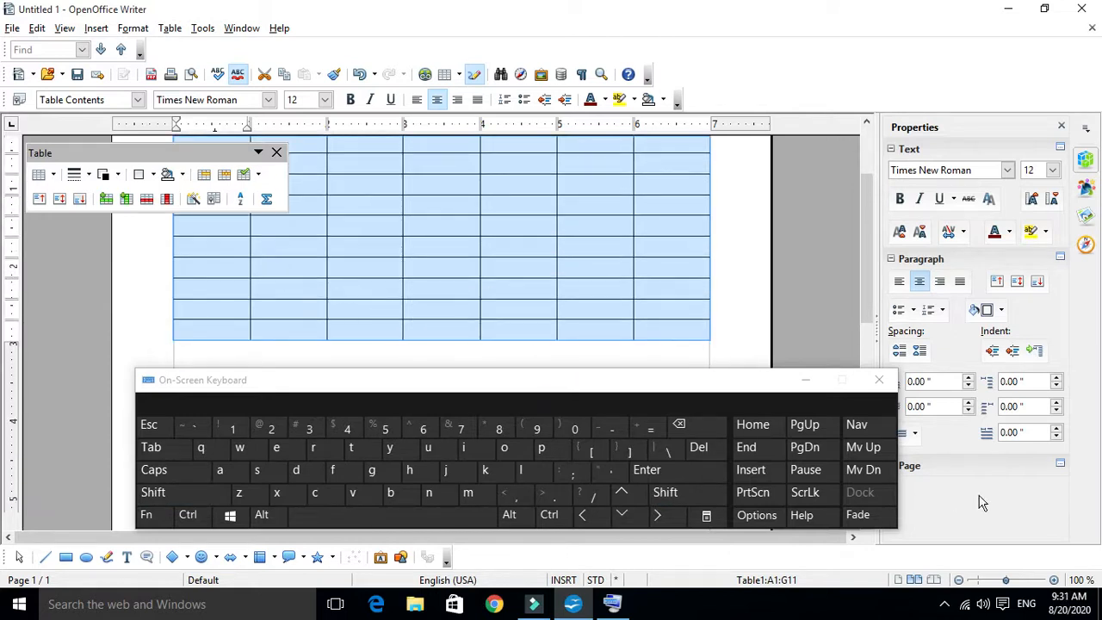
left_click(804, 381)
scroll(546, 382, "up", 3)
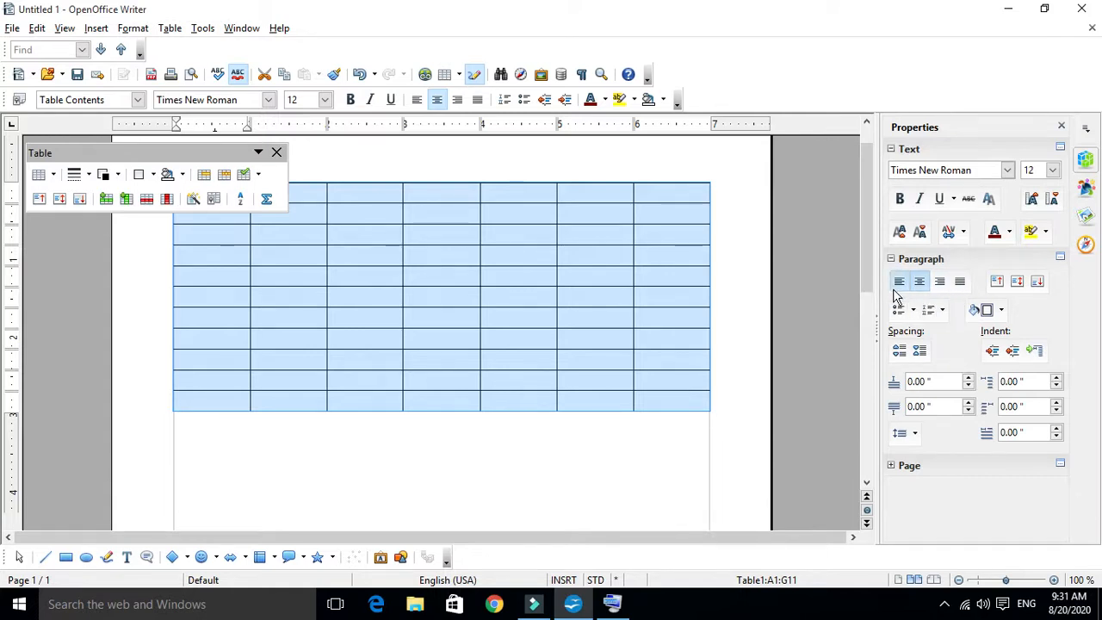
Clear the table selection, close the floating Table toolbar and place the cursor in the second row's second cell
left_click(489, 399)
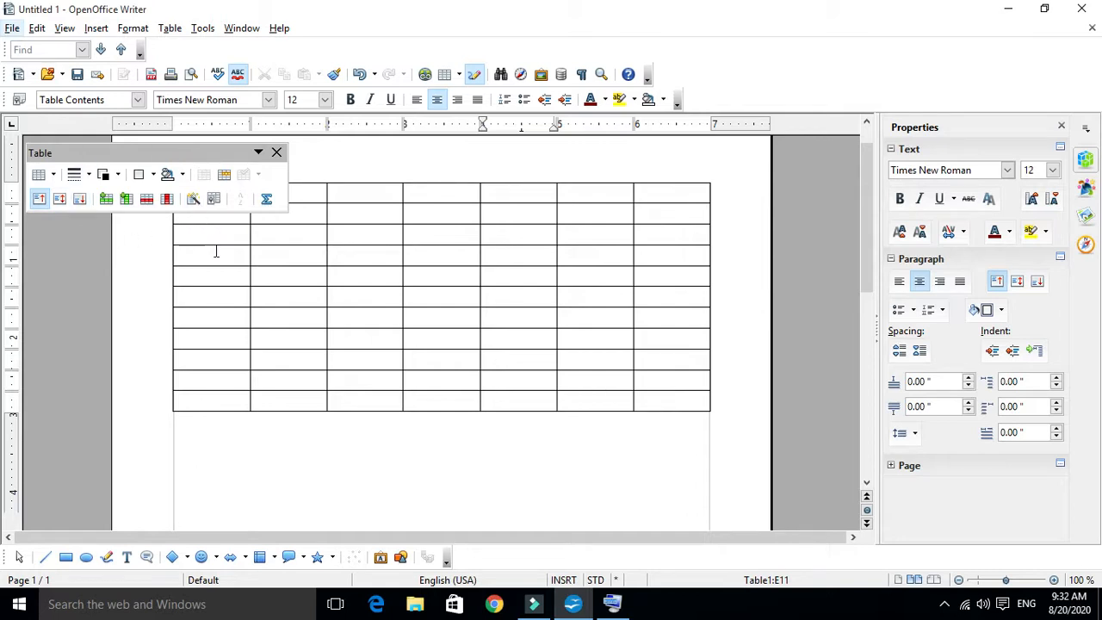
left_click(276, 153)
left_click(261, 208)
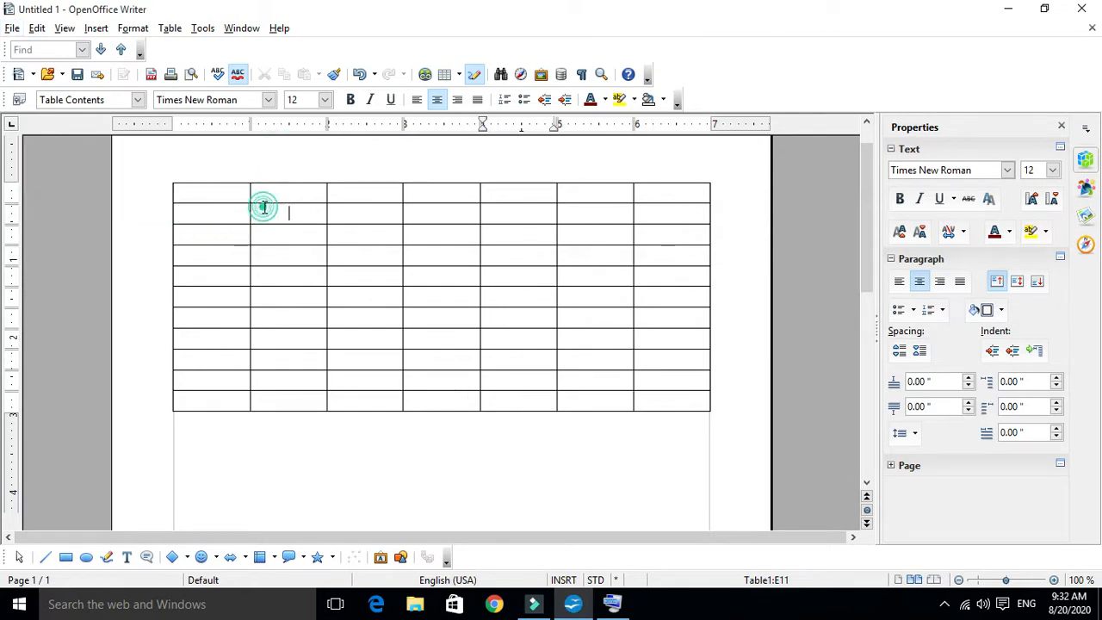
Place the cursor in the table's first cell, closing the floating Table toolbar and bringing it back by re-entering the table
left_click(217, 195)
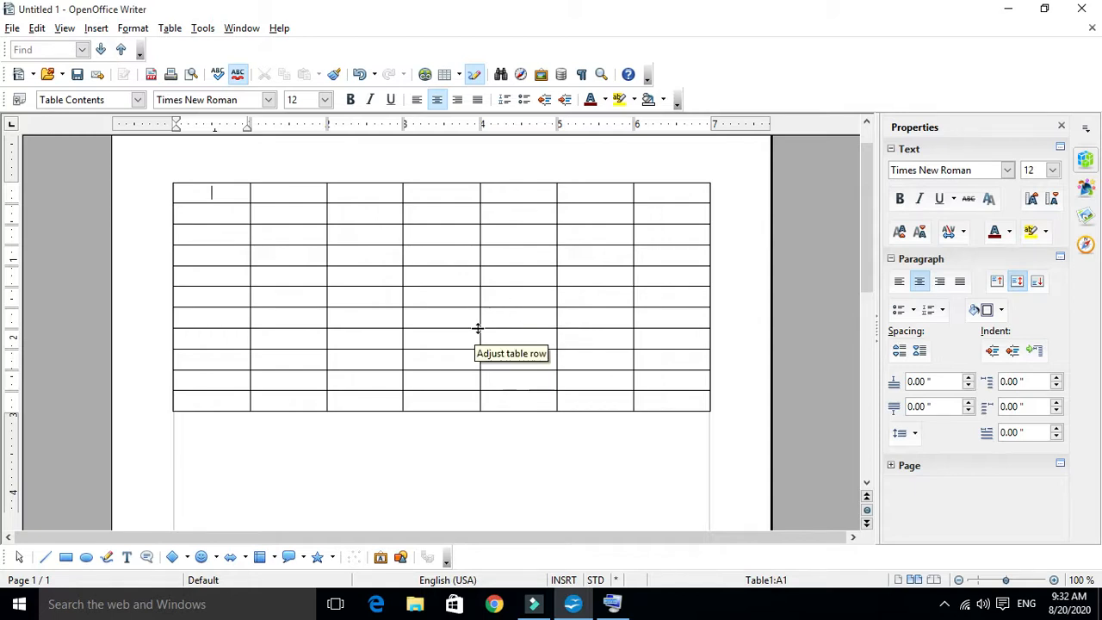
left_click(417, 360)
left_click(356, 462)
left_click(206, 197)
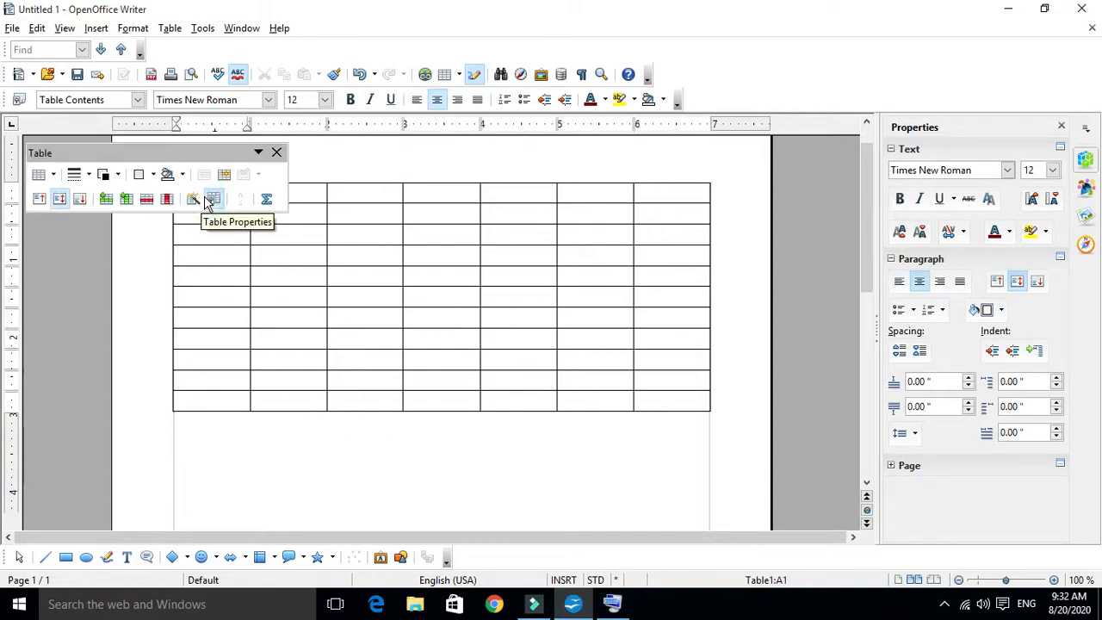
left_click(276, 152)
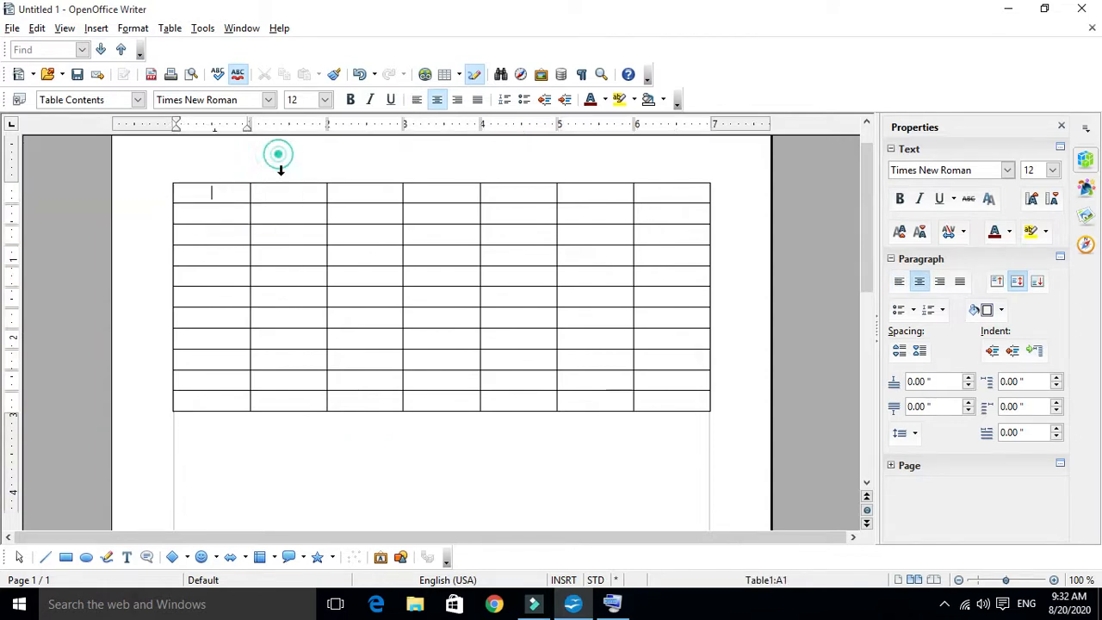
left_click(385, 467)
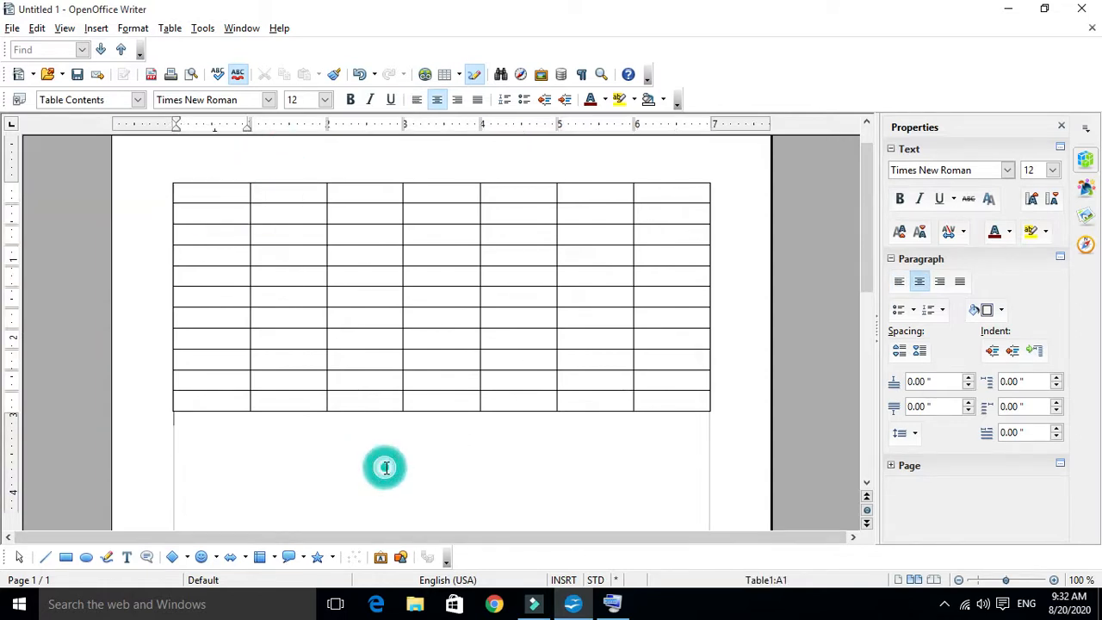
left_click(224, 193)
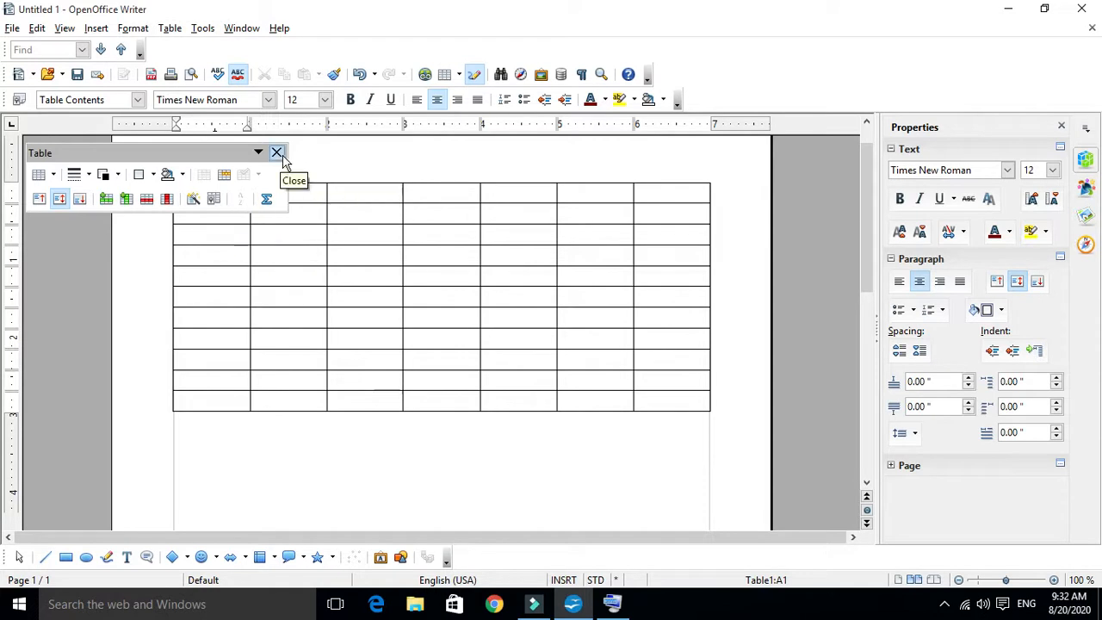
right_click(434, 298)
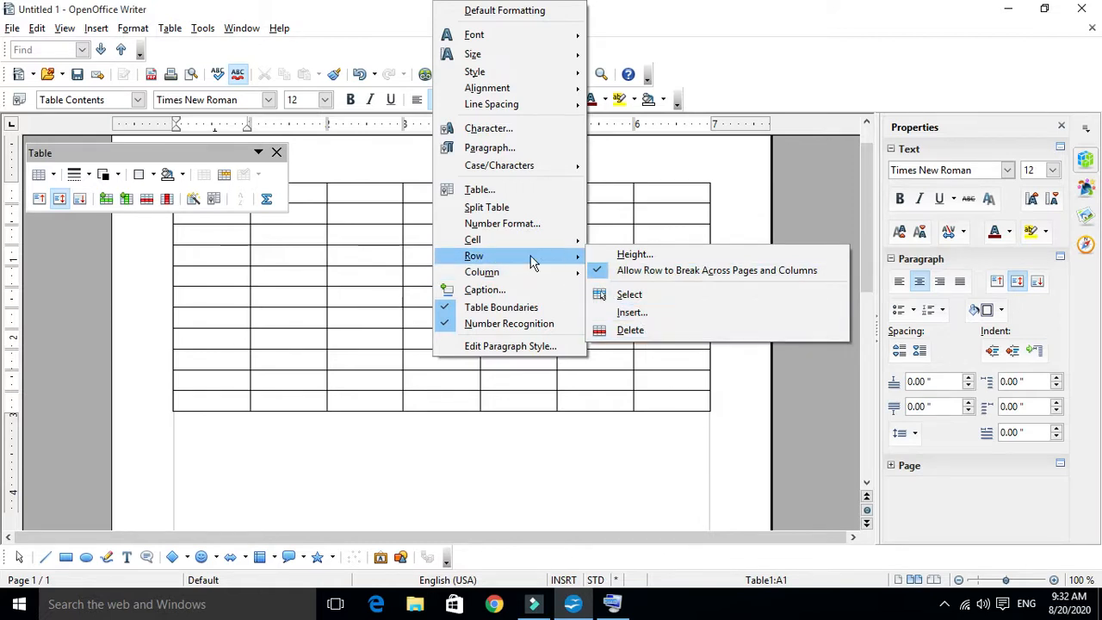
left_click(483, 470)
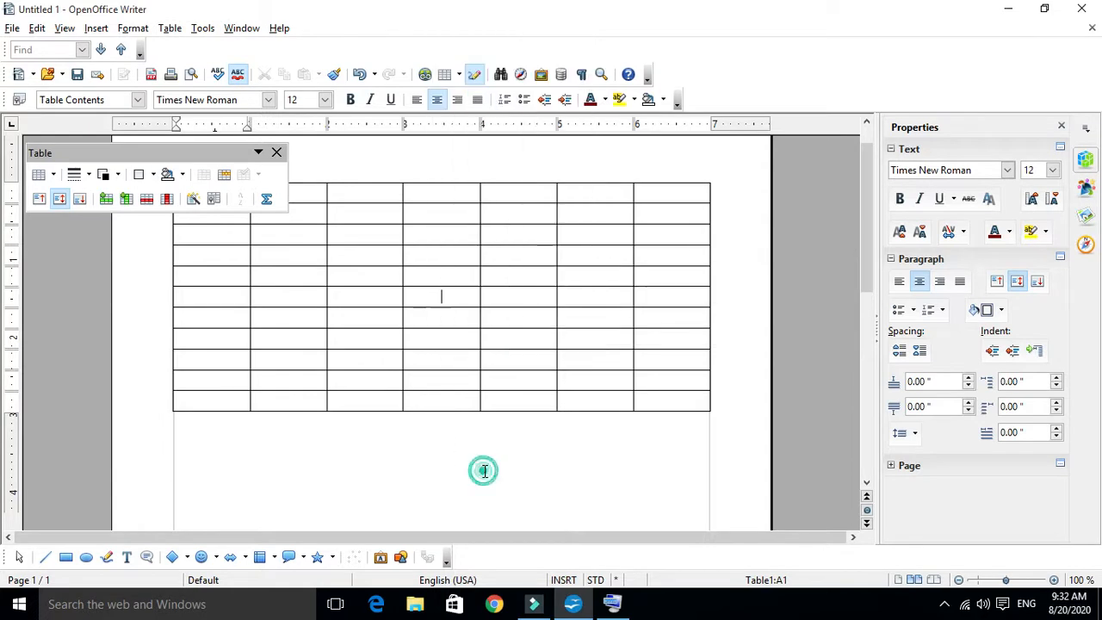
right_click(463, 312)
mouse_move(532, 276)
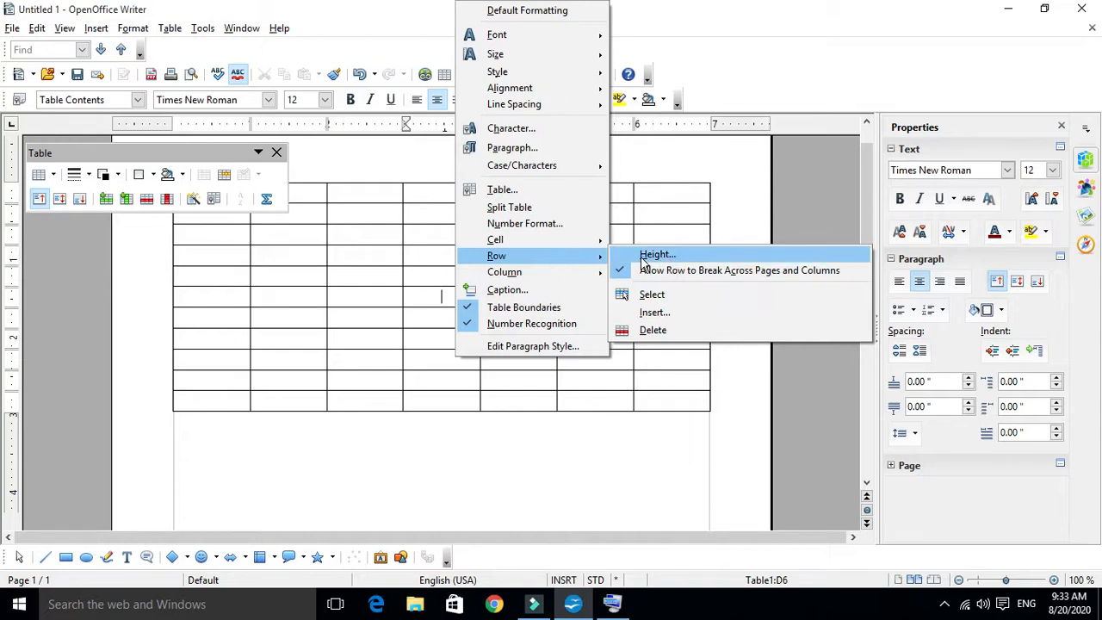
left_click(663, 314)
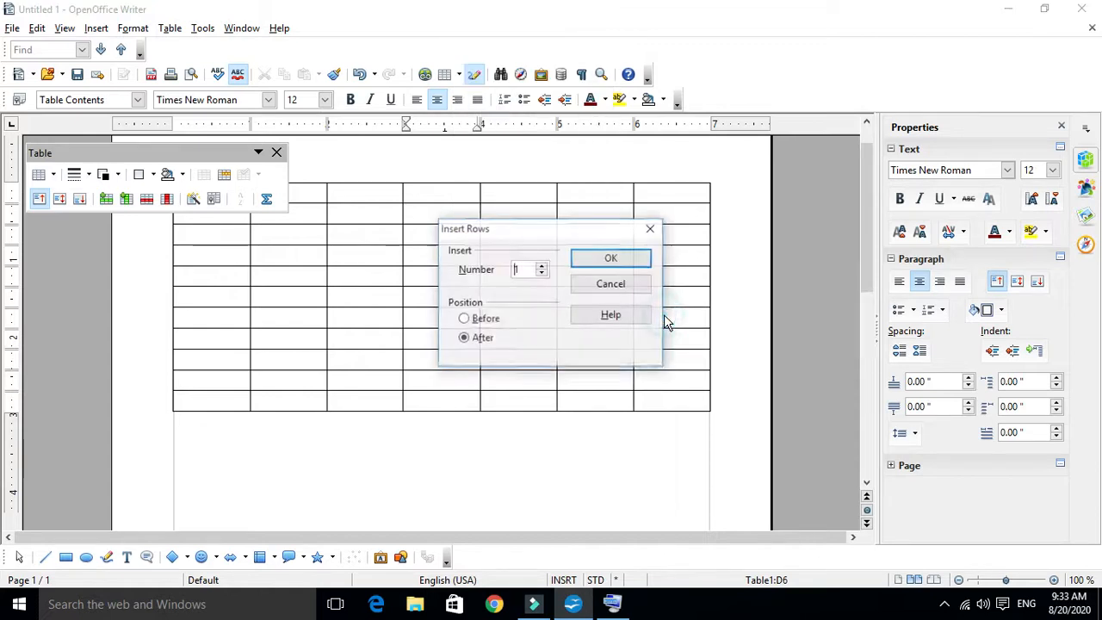
left_click_drag(519, 229, 431, 286)
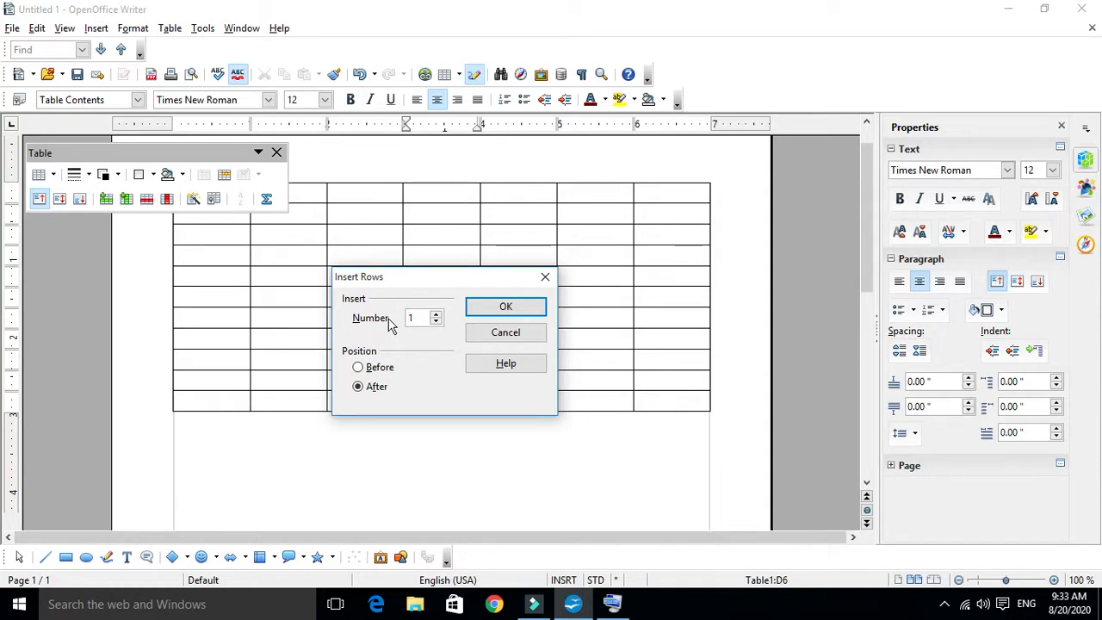
double_click(422, 324)
type("5")
left_click_drag(454, 281, 585, 398)
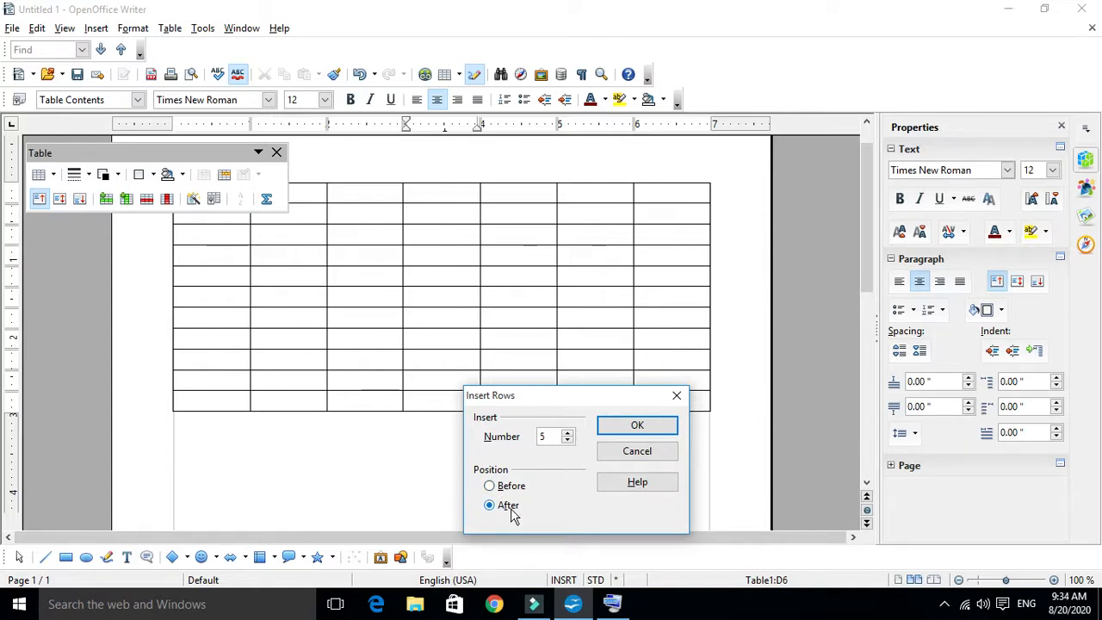
left_click(638, 450)
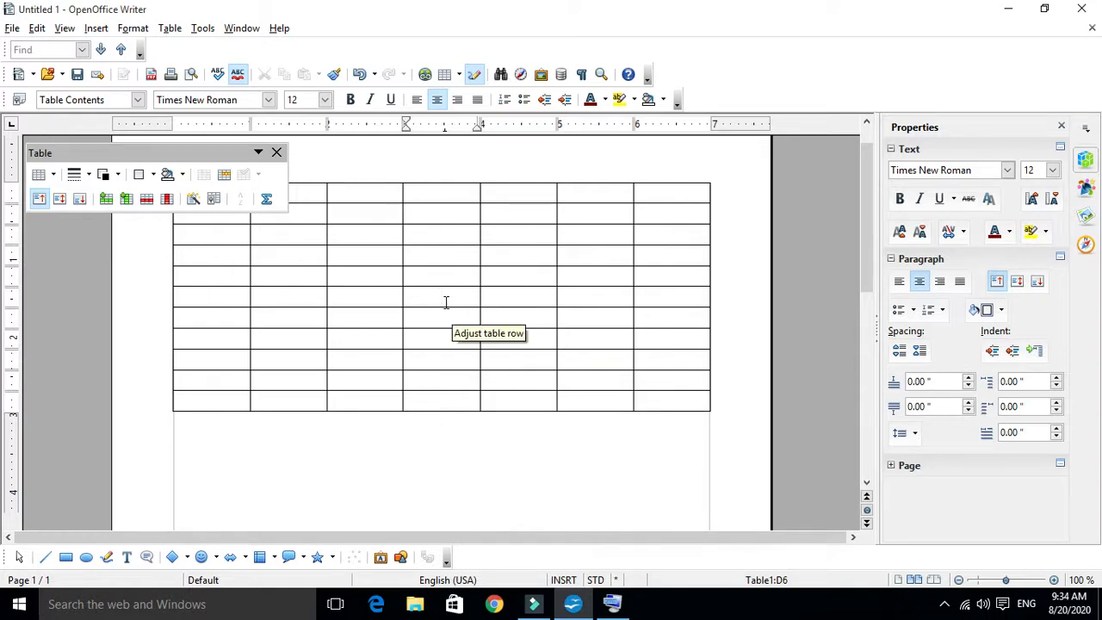
Enter the sample text "Jkjkjkj" in cell D6 and "Jhhj" in cell D5 above it
type("Jkjkjkj")
key("Return")
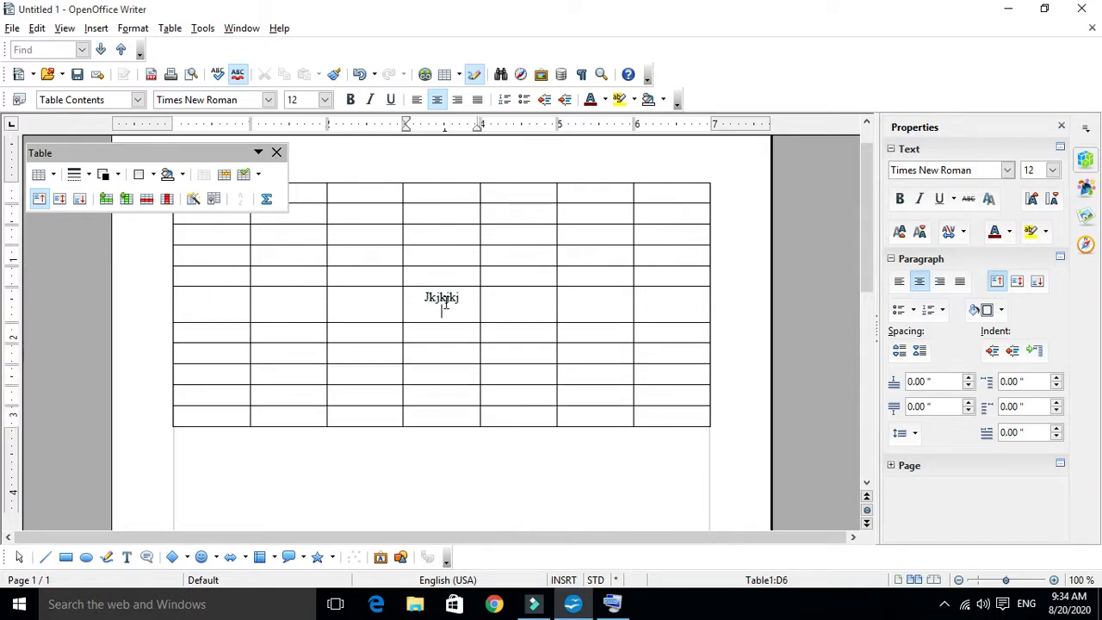
key("BackSpace")
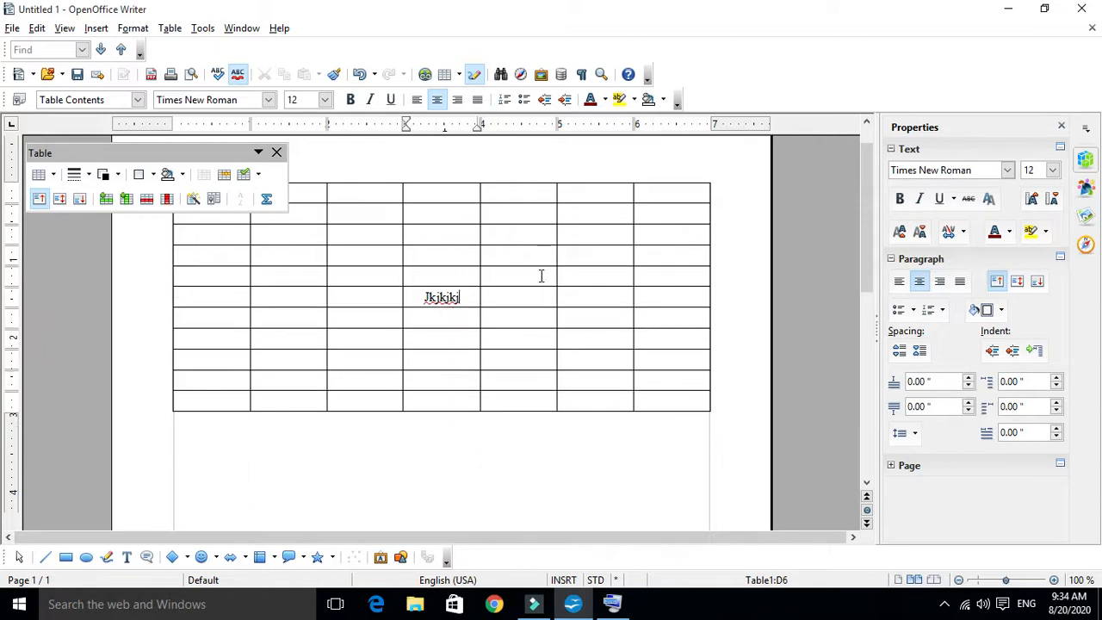
left_click(462, 297)
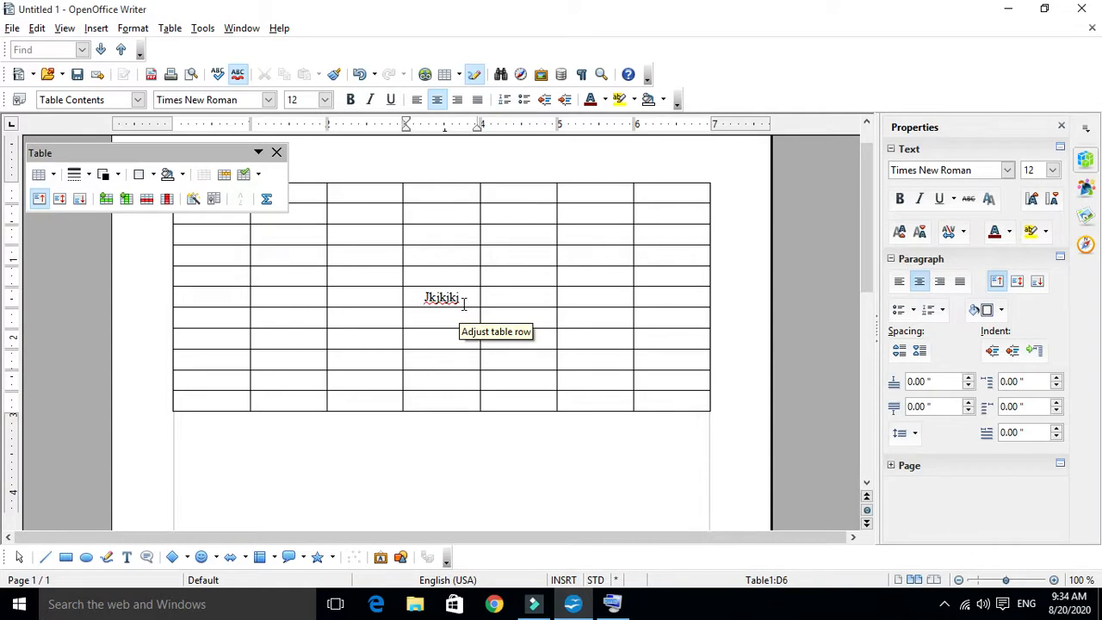
left_click(436, 269)
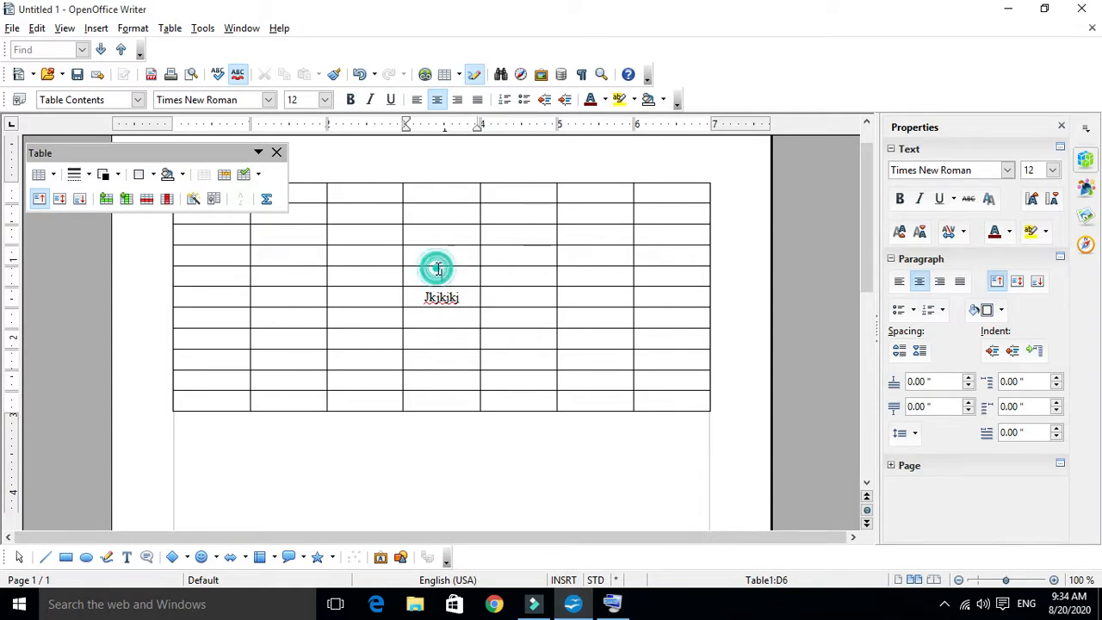
type("Jhhj")
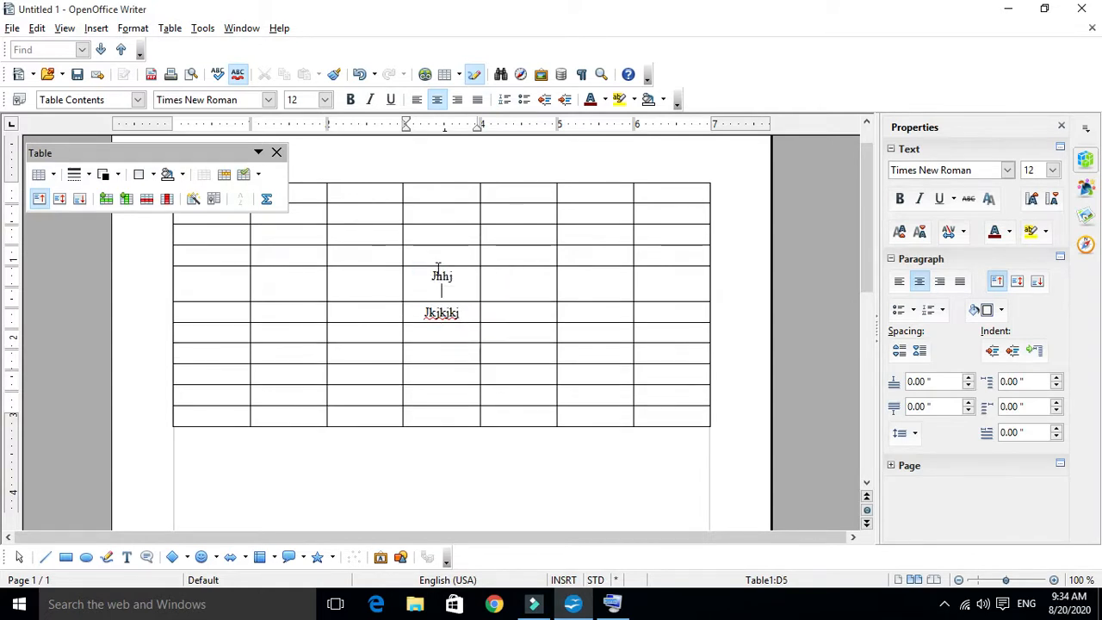
Fill cells D7 to D11 with the sample texts "lkjkljl", "lkjlkjl", "iuyi", "mbbnn" and "kjhh"
left_click(445, 315)
type("lkjkjl")
type("lkjlkjl")
type("iuyi")
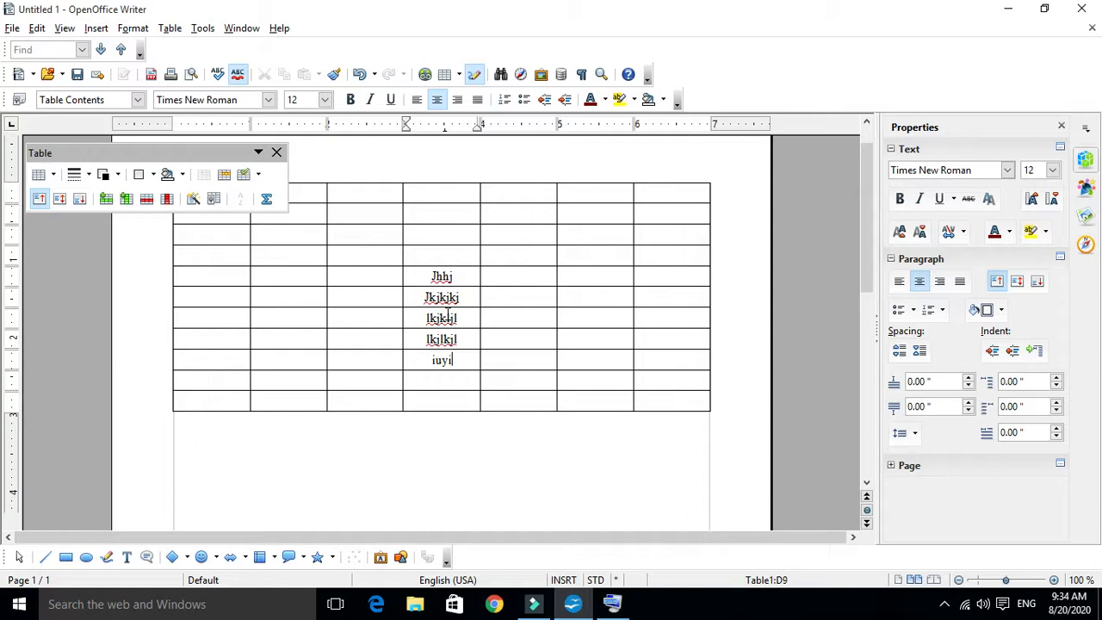
type("mbbnn")
type("kjhh")
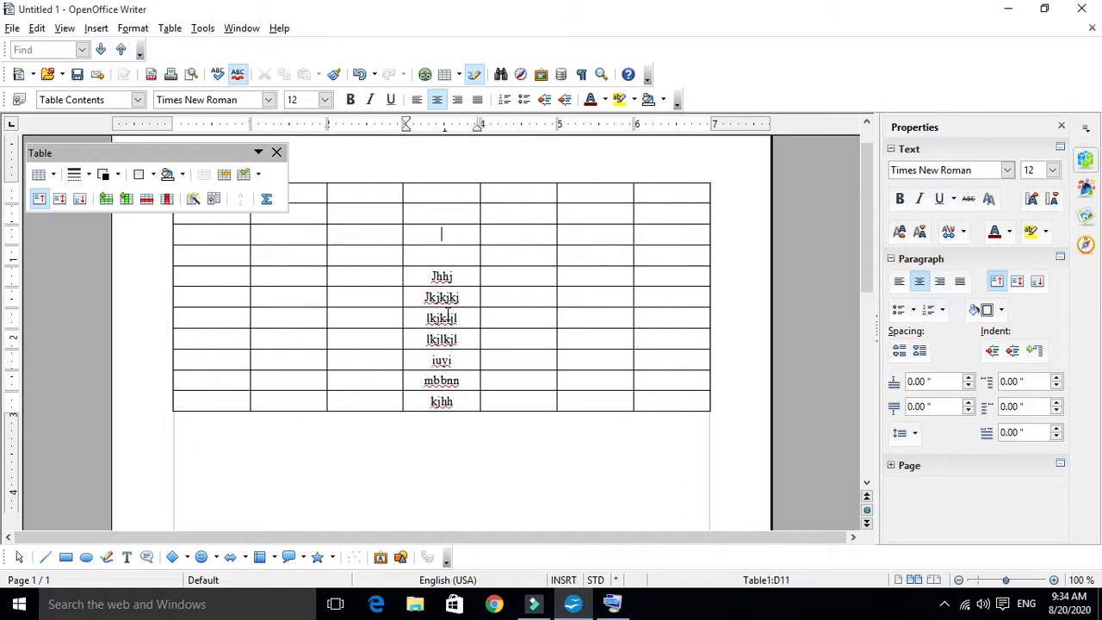
Enter the sample texts "hjgj" in cell D4, "kjhk" in D3 and "iuo" in D2
type("hjgj")
key("Down")
type("kjh")
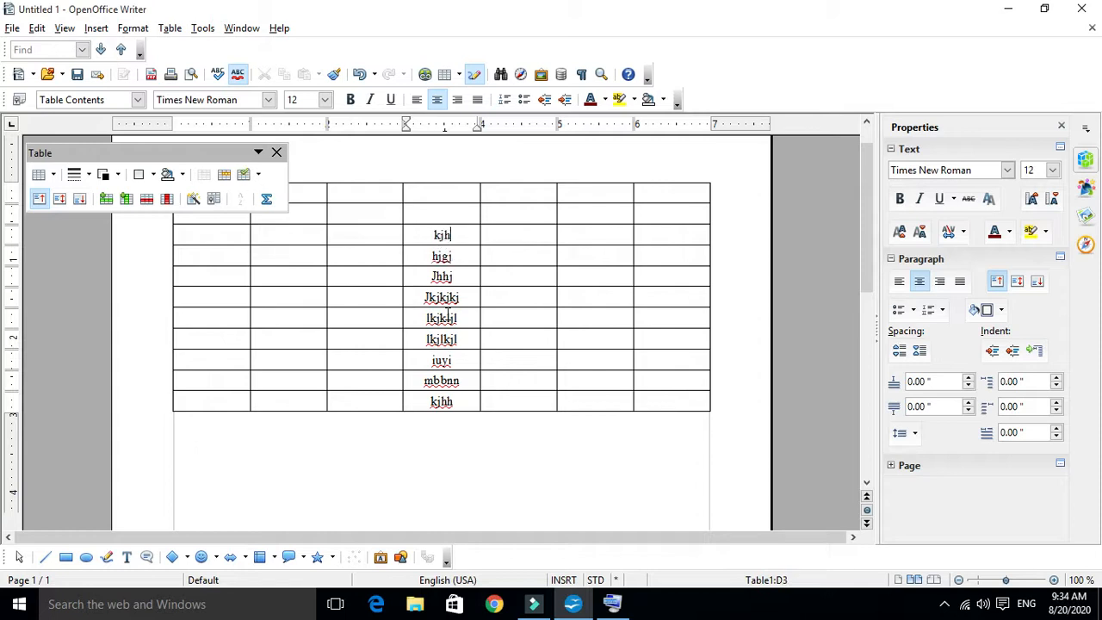
type("kiuo")
Insert five rows before the row containing "lkjkljl"
left_click(463, 320)
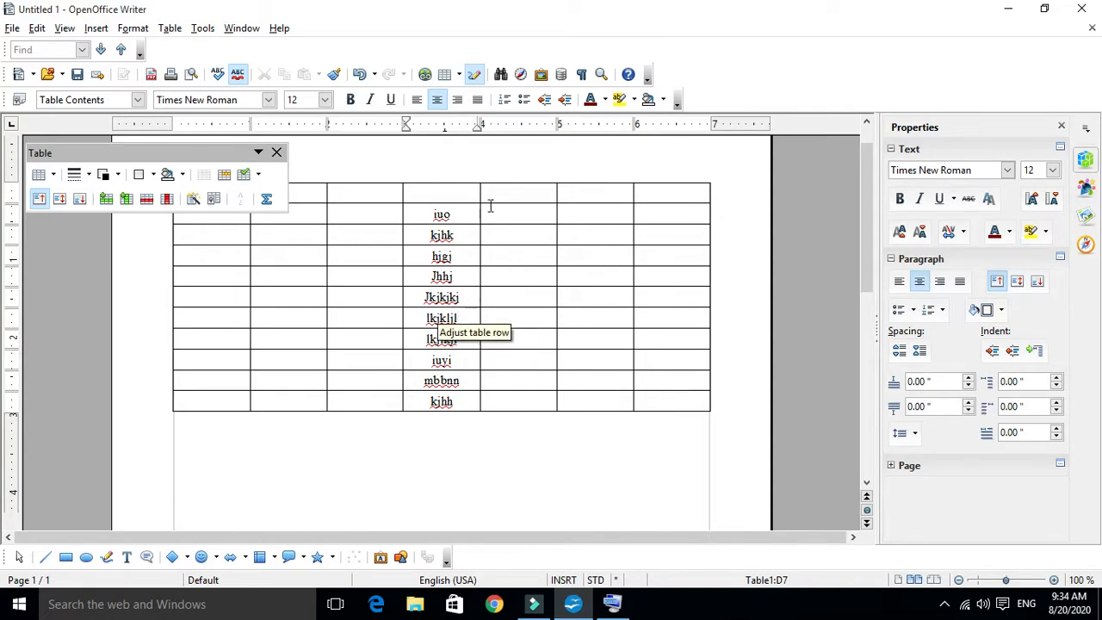
right_click(469, 310)
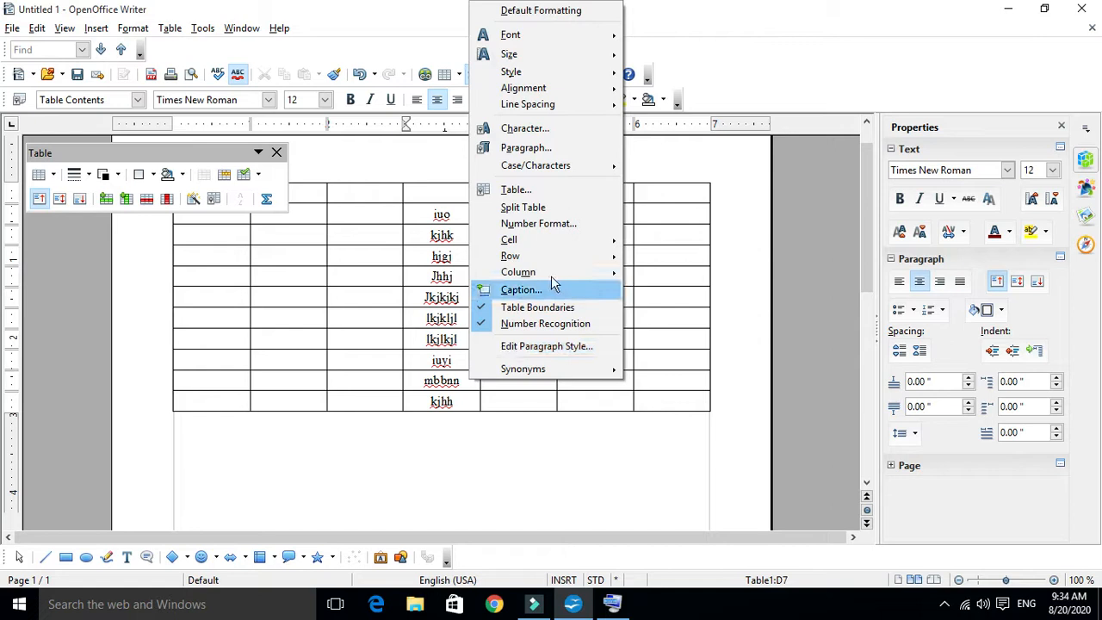
mouse_move(539, 257)
left_click(668, 312)
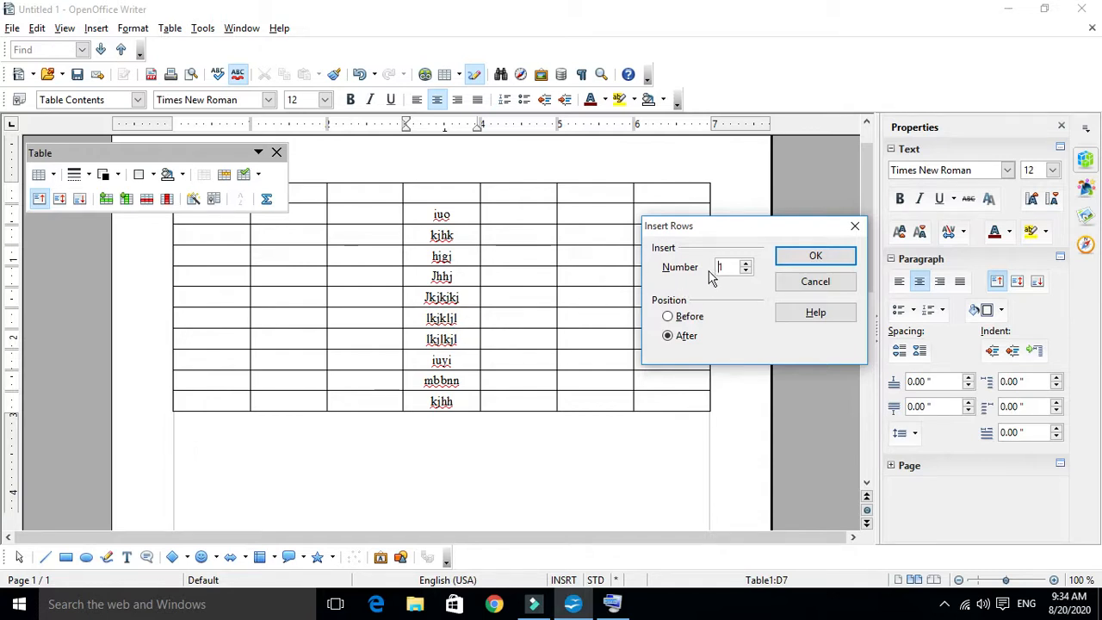
left_click_drag(732, 269, 703, 273)
left_click(667, 318)
left_click(667, 337)
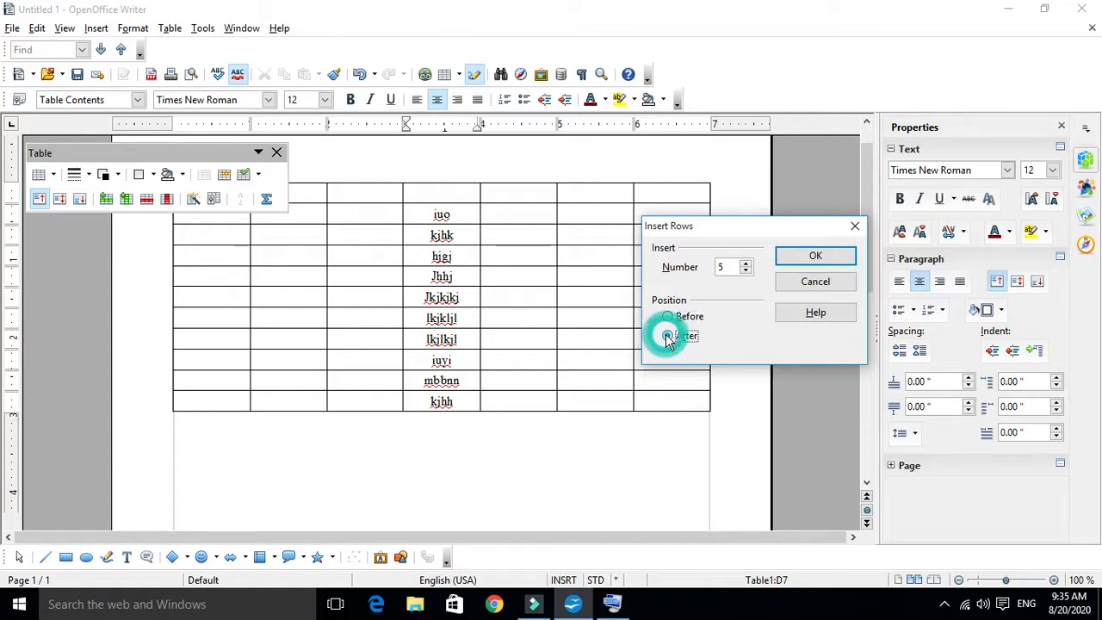
left_click(668, 317)
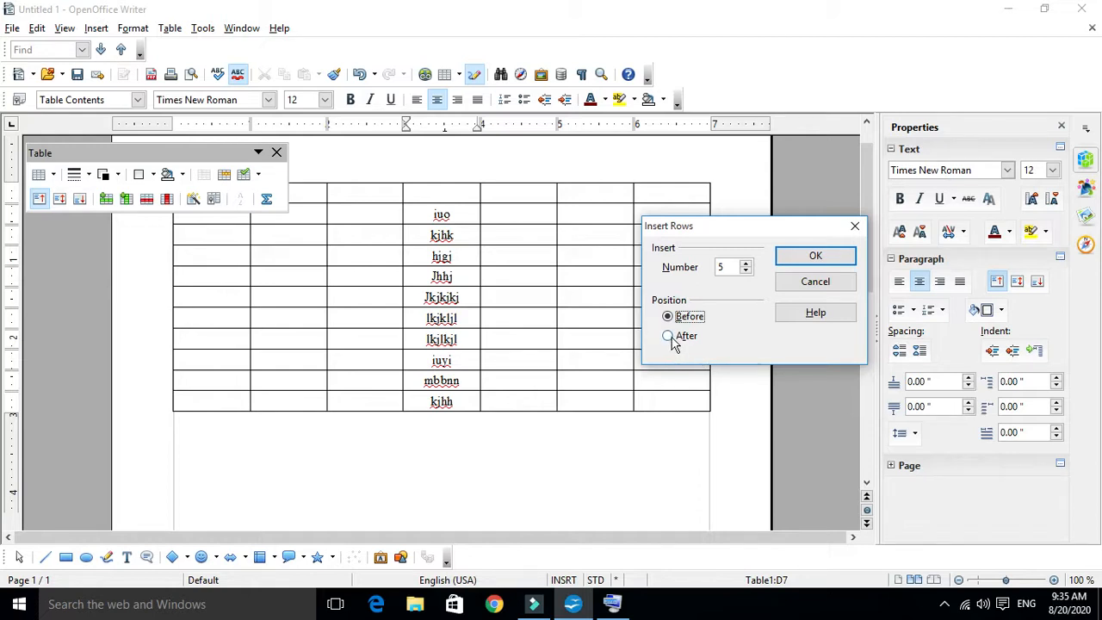
left_click(832, 259)
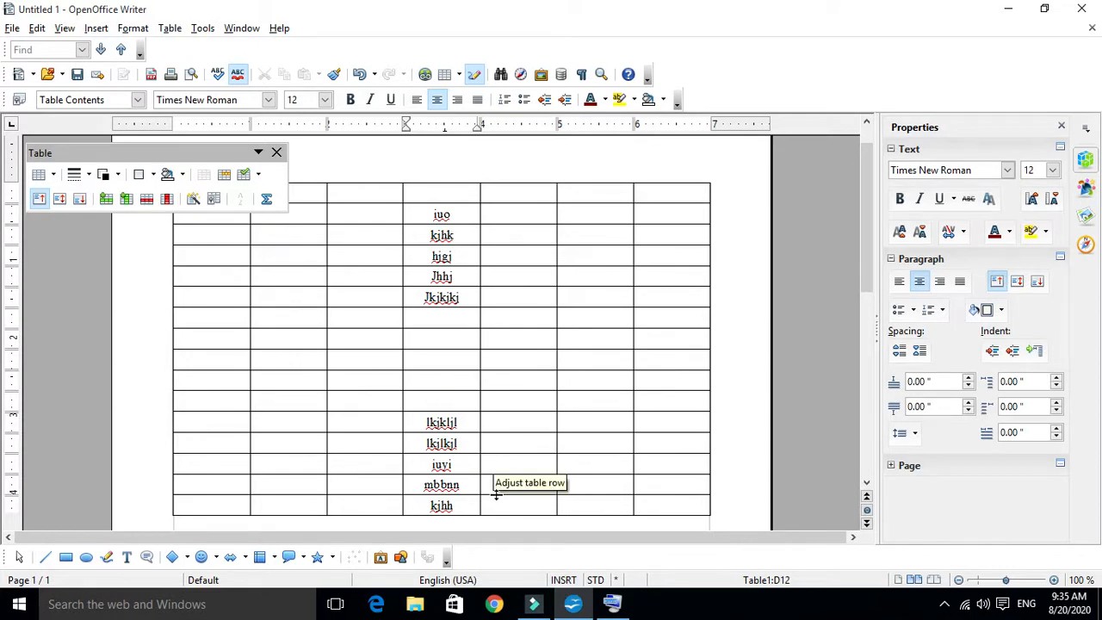
Highlight the newly inserted empty cells D7 to D11, then return the cursor to the "lkjkljl" cell
left_click_drag(470, 423, 483, 394)
left_click(447, 322)
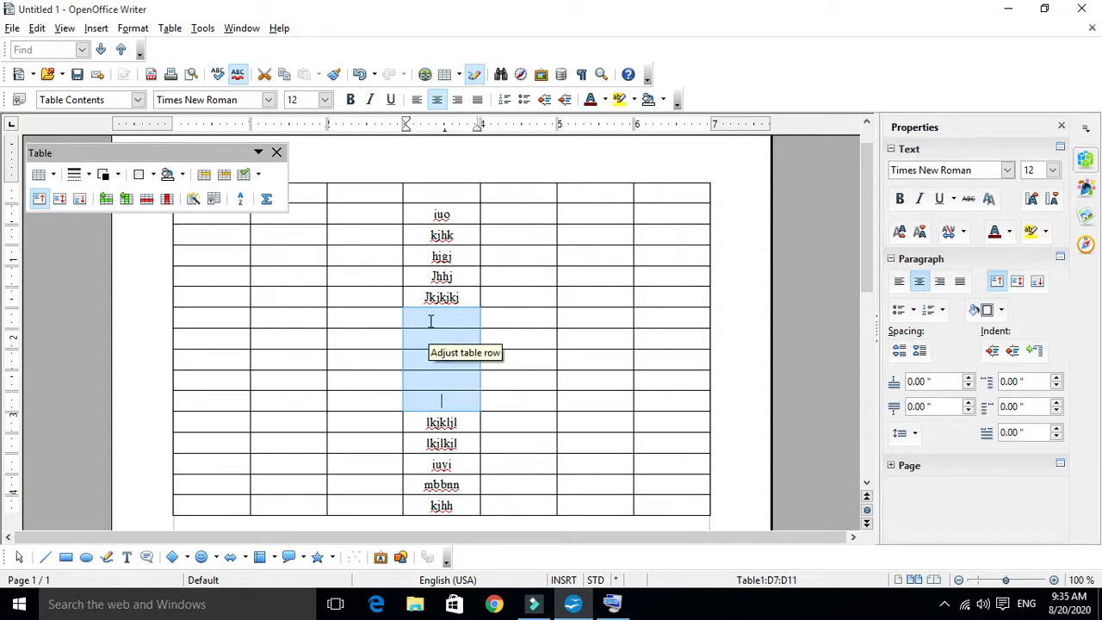
left_click(459, 393)
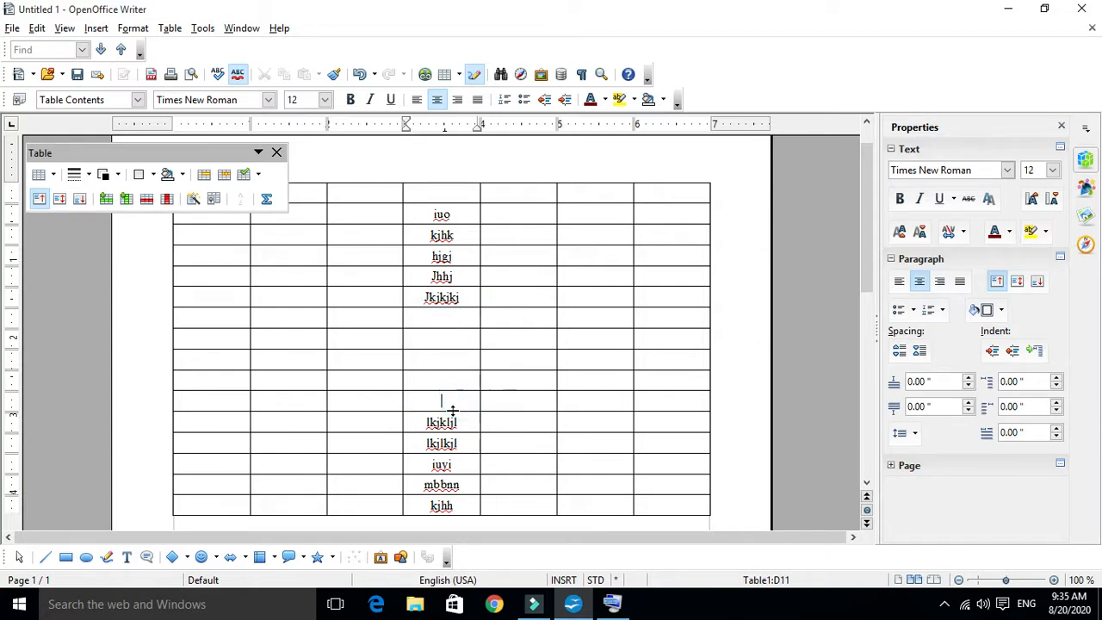
left_click(456, 422)
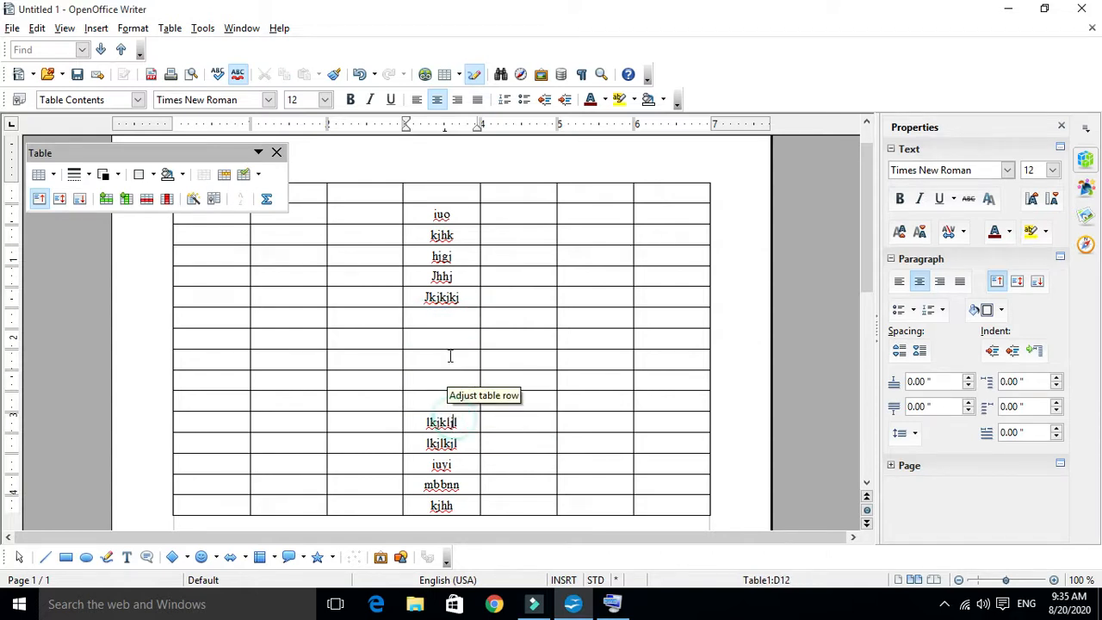
Insert two rows after the row containing "lkjkljl"
left_click(465, 420)
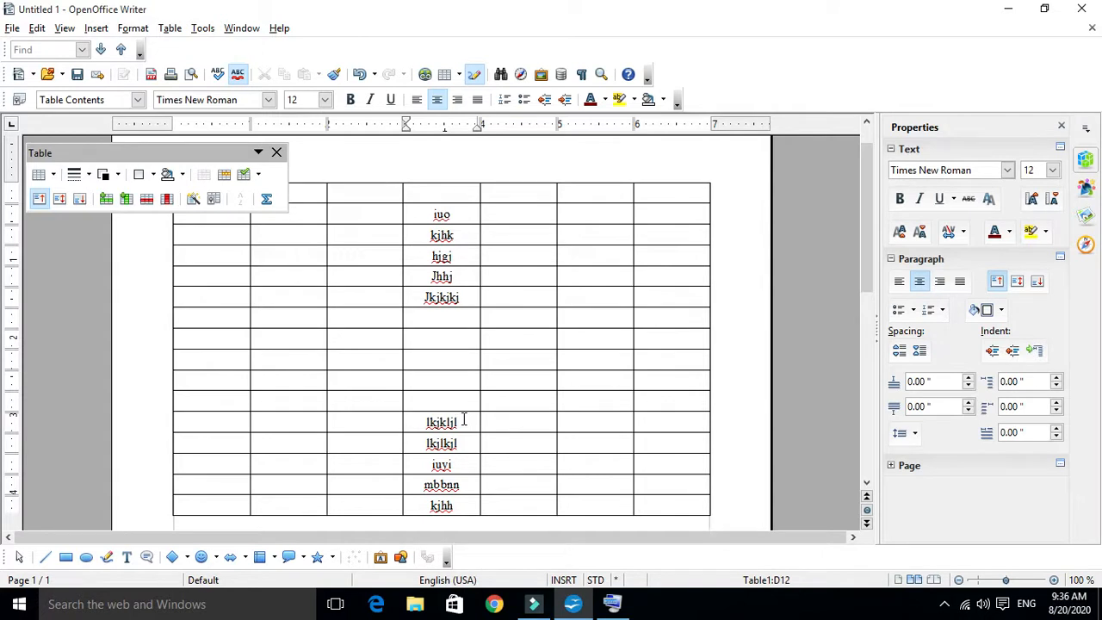
left_click(463, 411)
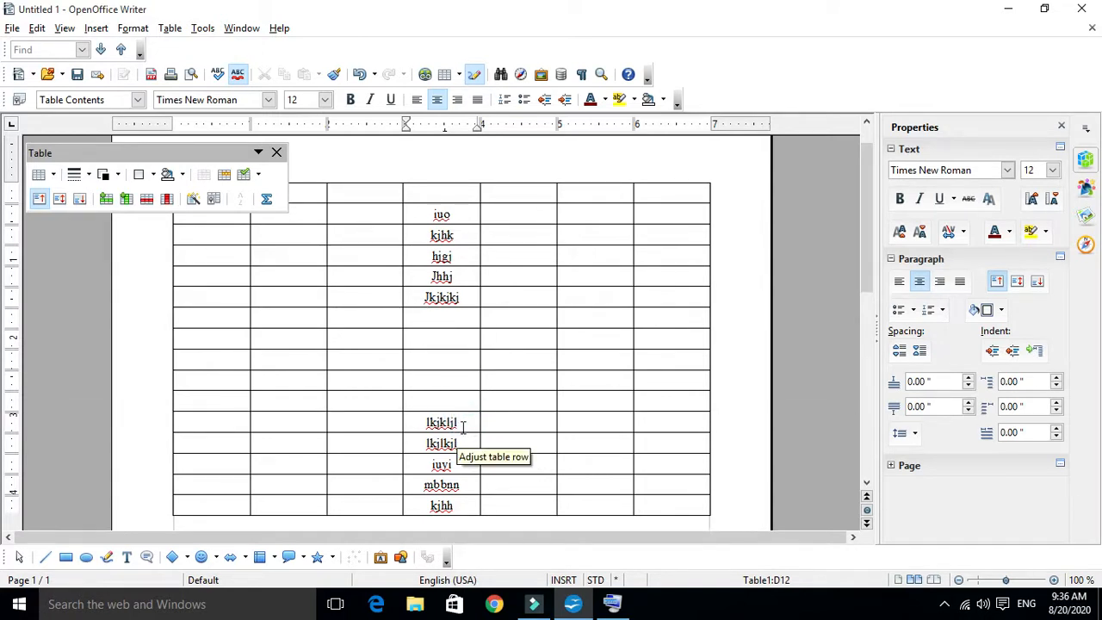
right_click(466, 421)
mouse_move(556, 307)
left_click(647, 360)
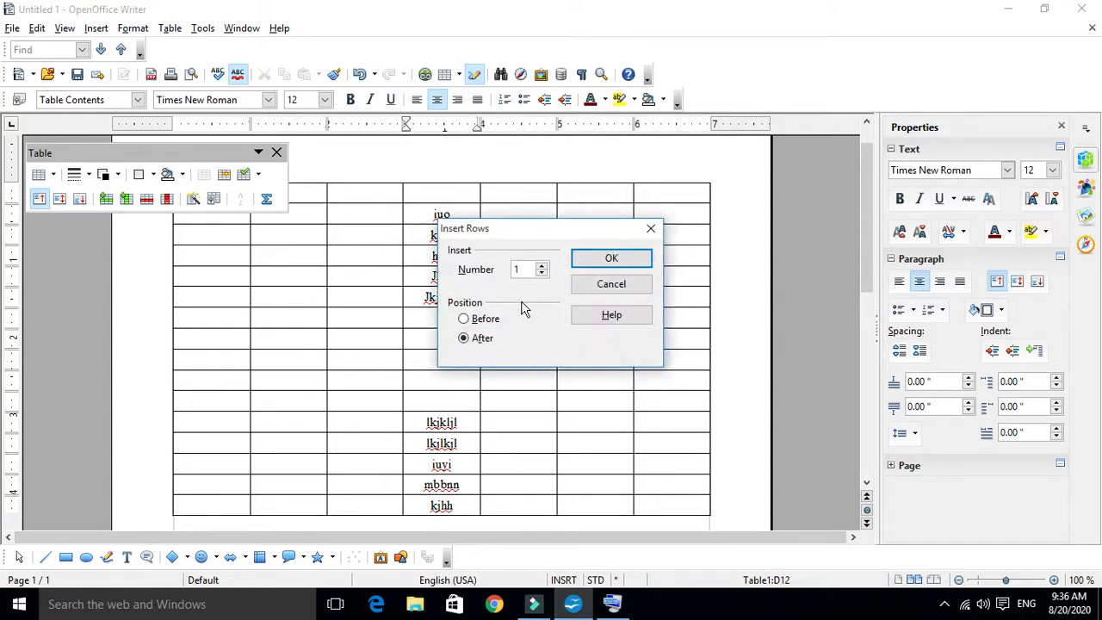
double_click(525, 270)
left_click(614, 258)
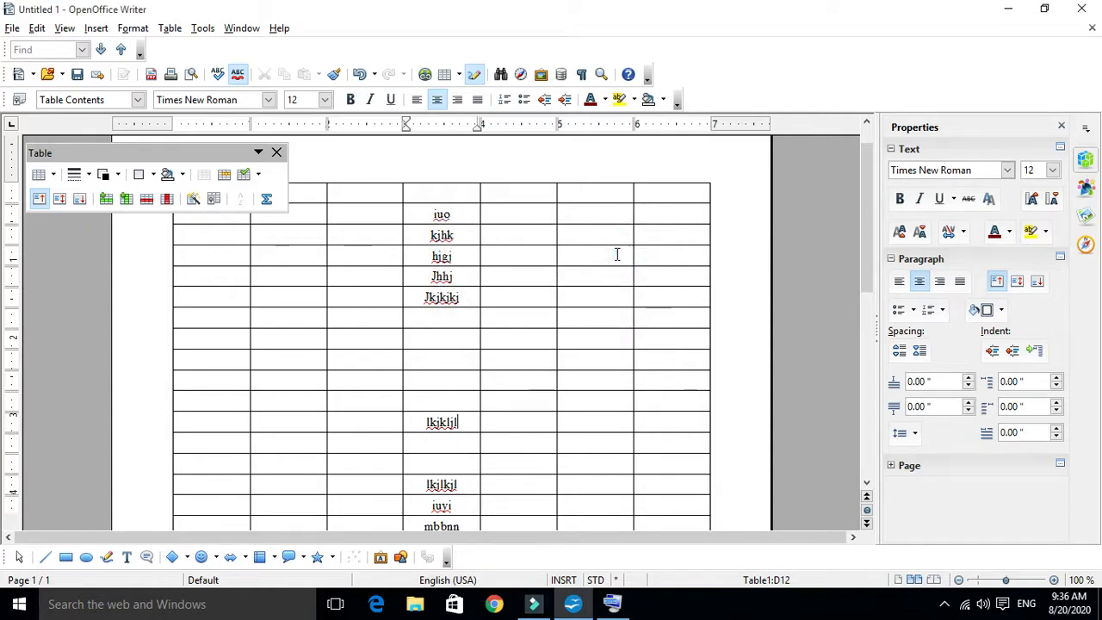
Select the "lkjkljl" text above the two newly inserted rows, then clear the selection
scroll(594, 284, "down", 2)
double_click(468, 351)
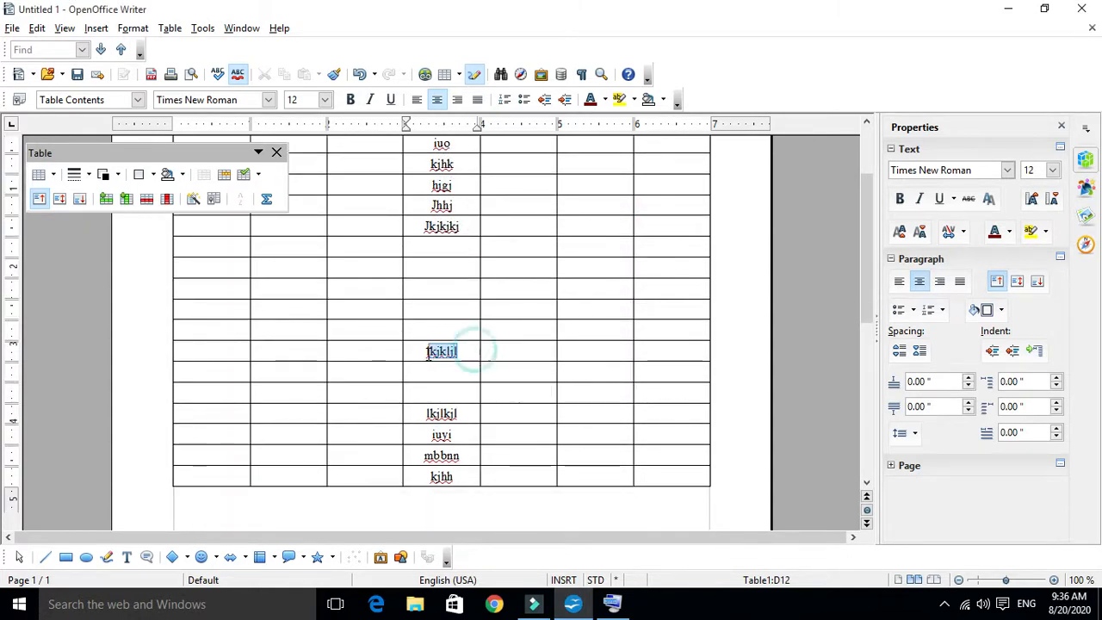
left_click(464, 351)
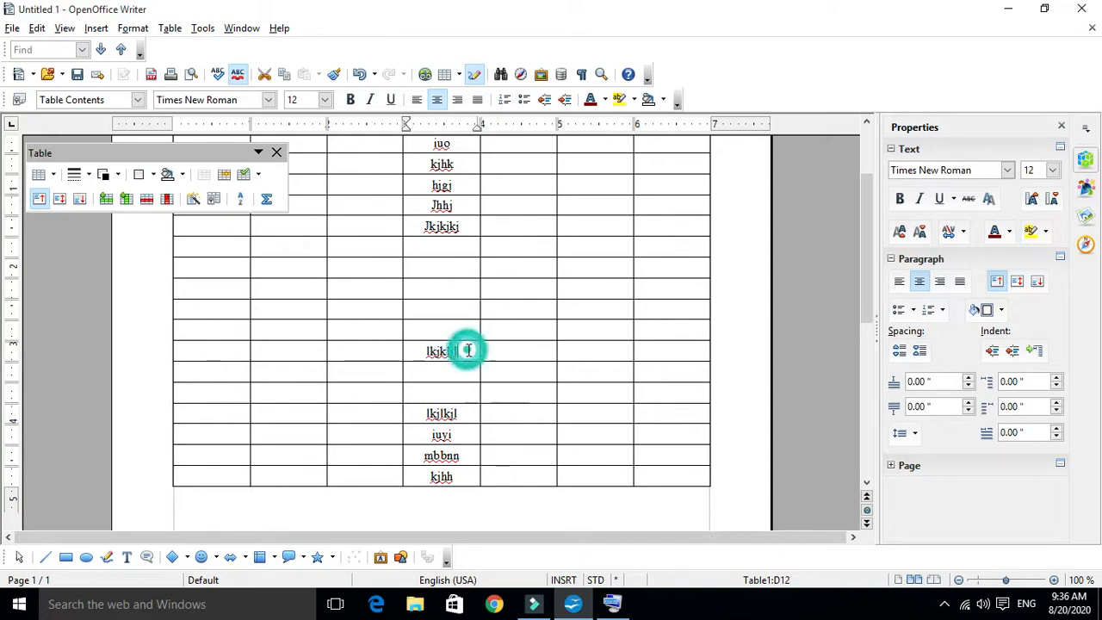
Fill cells E3 to E6 with the text "hhkjjk", "kjkjklkj", "kljkljkljl" and "L;kl"
left_click_drag(462, 352, 459, 389)
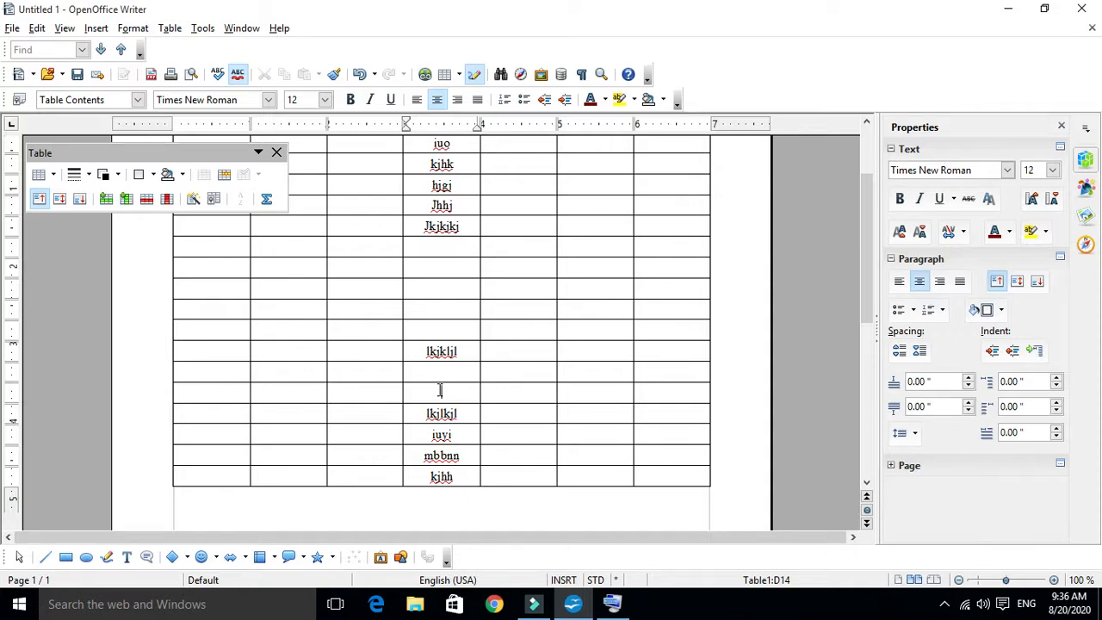
scroll(438, 390, "up", 3)
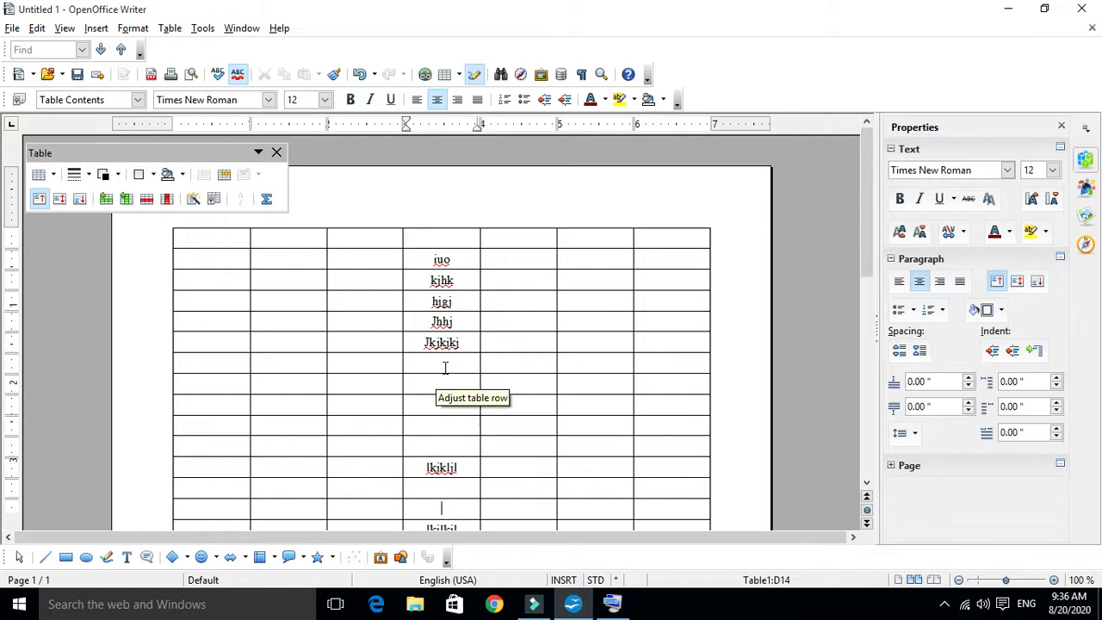
left_click(505, 279)
type("hhkjjkkjkjkl")
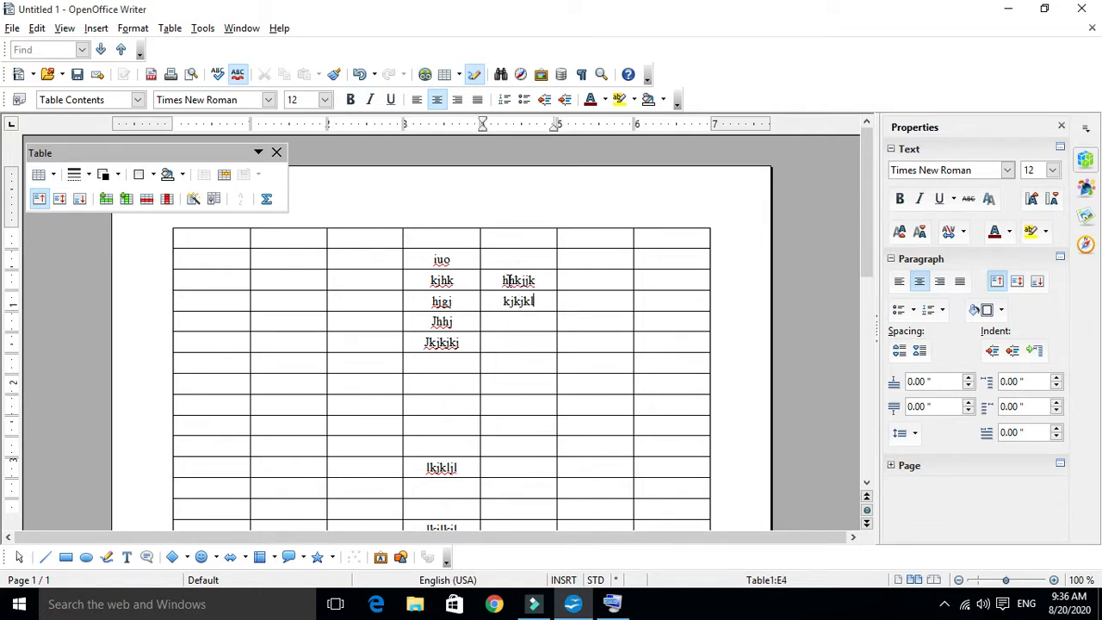
type("kjkljkljklj")
key("Down")
type("L;kl")
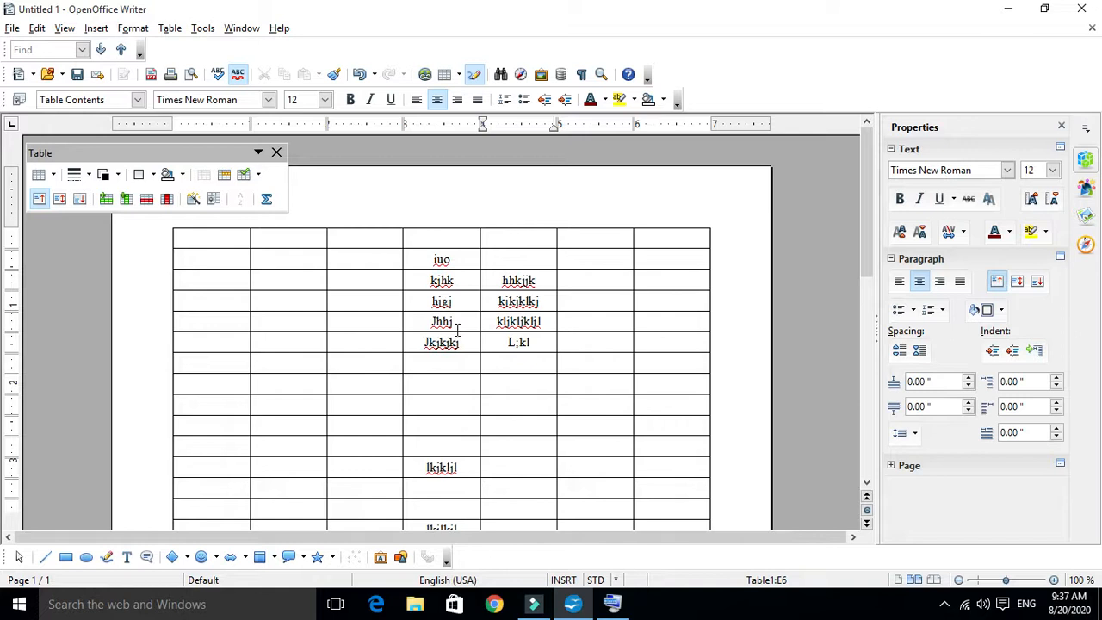
Make the "hhkjjk" text in cell E3 bold
left_click(488, 282)
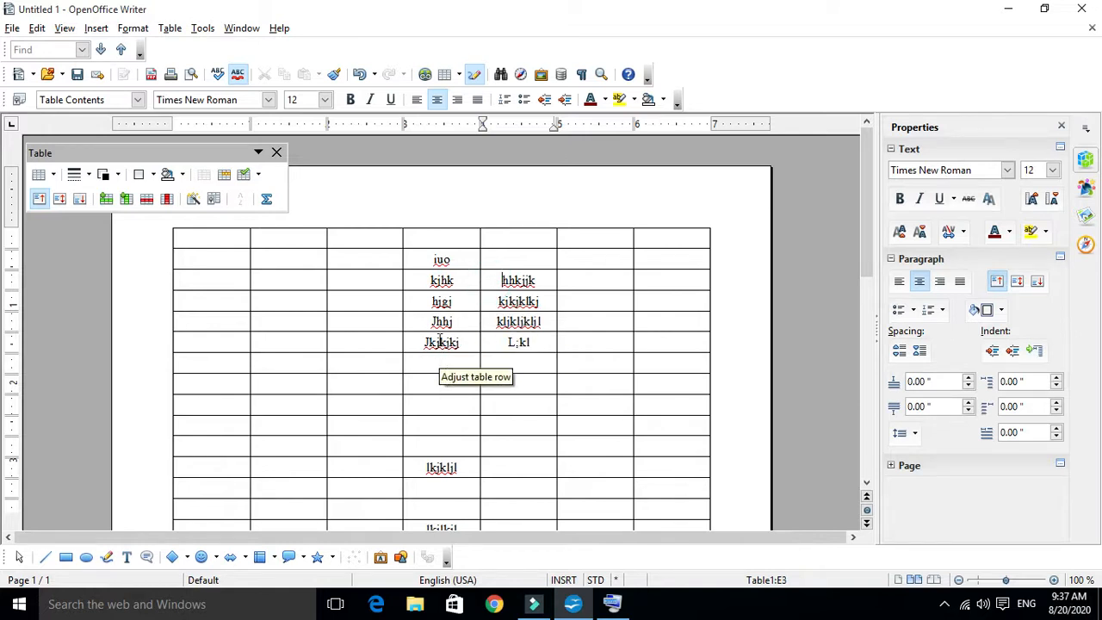
left_click_drag(496, 282, 551, 277)
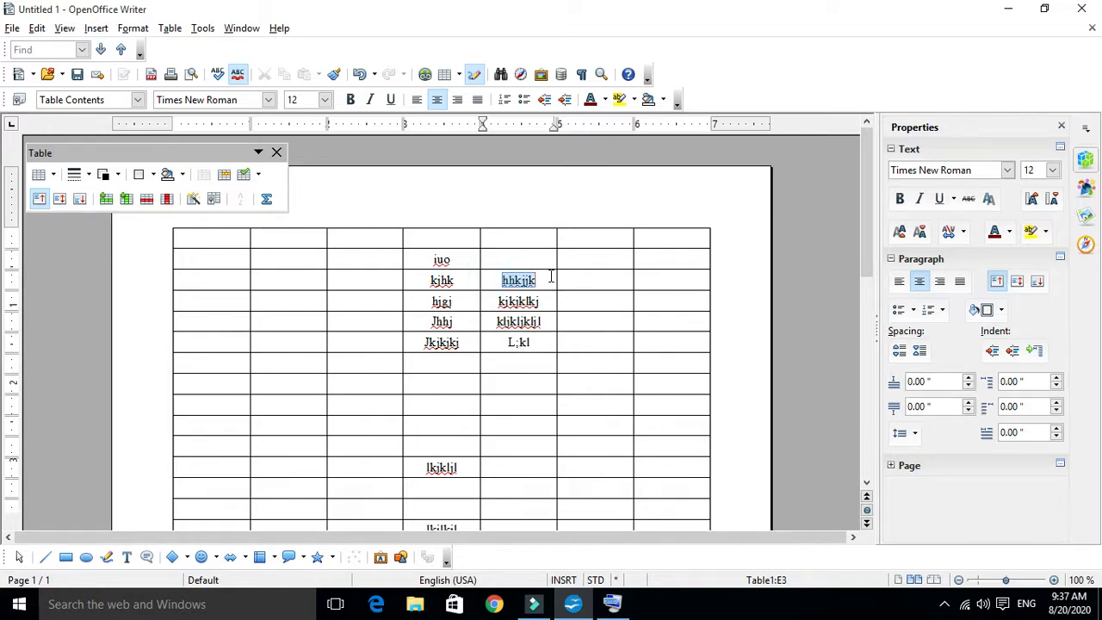
left_click(356, 98)
left_click(509, 299)
Apply yellow highlighting to the bold "hhkjjk" text in cell E3
left_click_drag(492, 280, 542, 281)
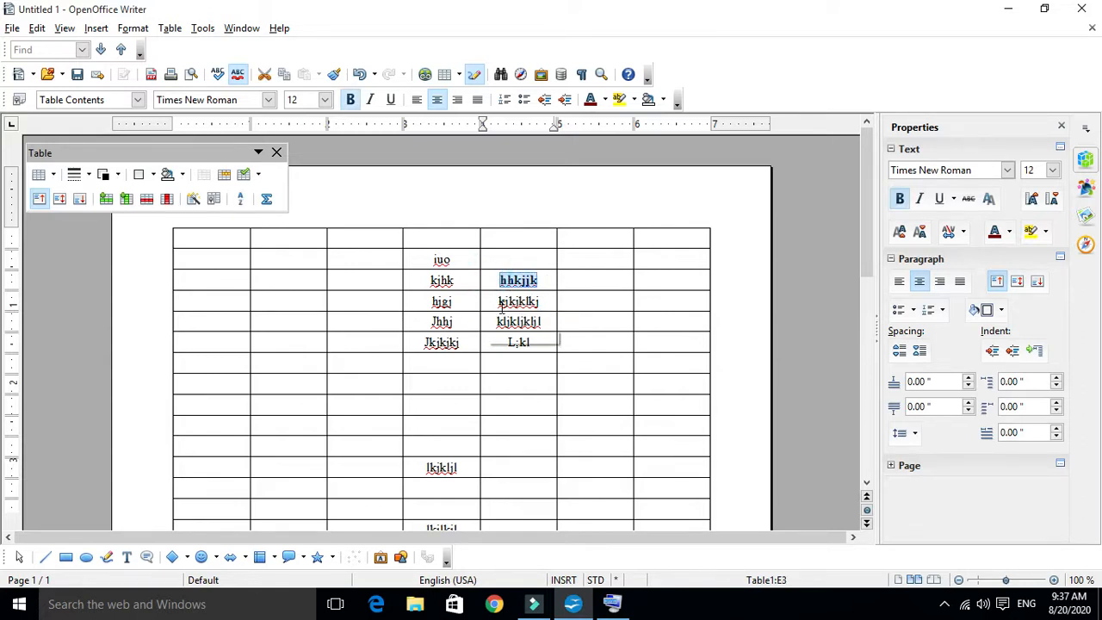
left_click(648, 101)
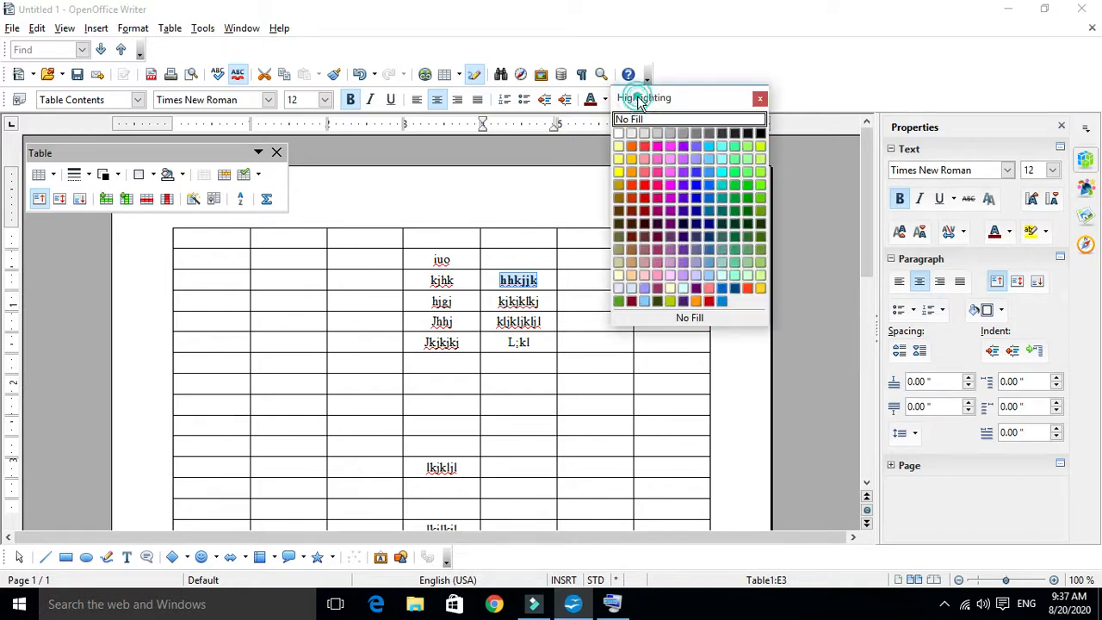
left_click(618, 149)
left_click(534, 321)
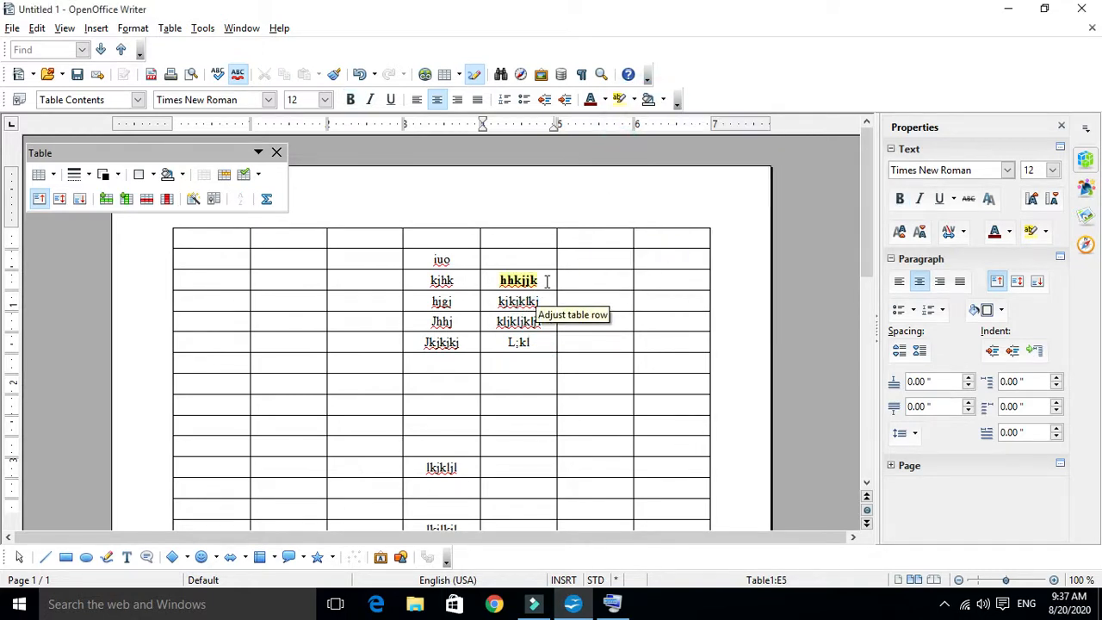
Insert one column before the column containing the highlighted "hhkjjk" text
left_click_drag(540, 281, 499, 281)
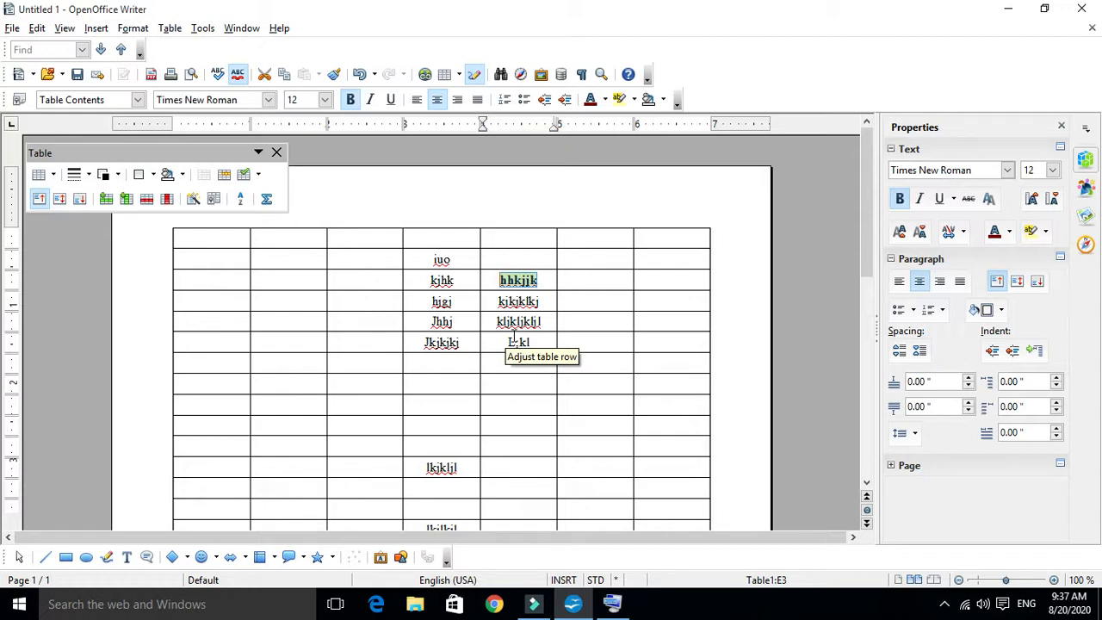
left_click(544, 340)
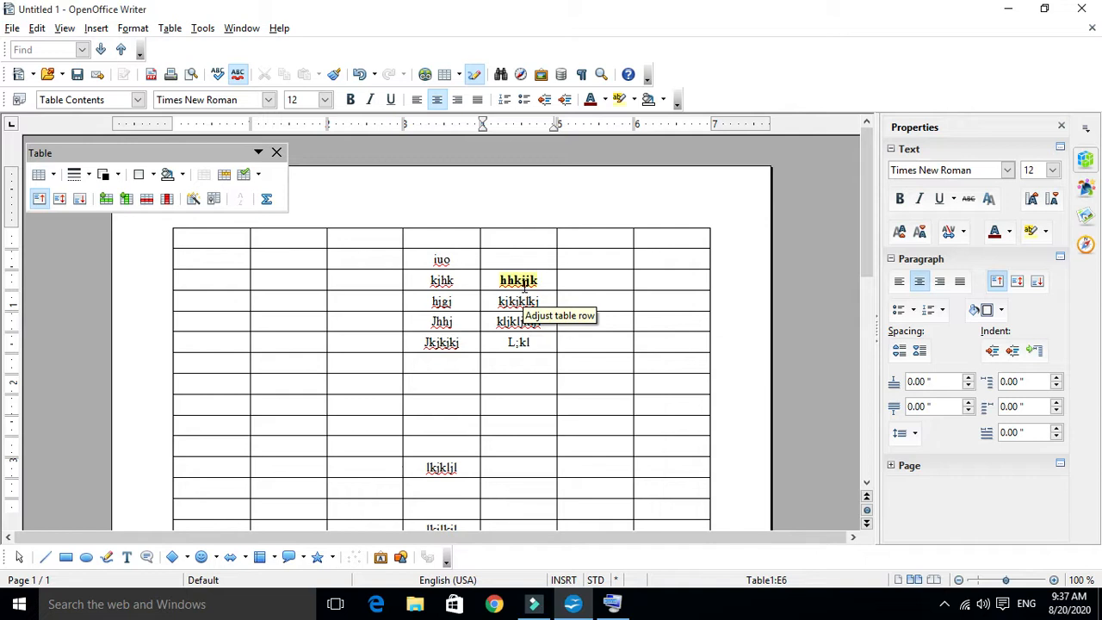
left_click(542, 281)
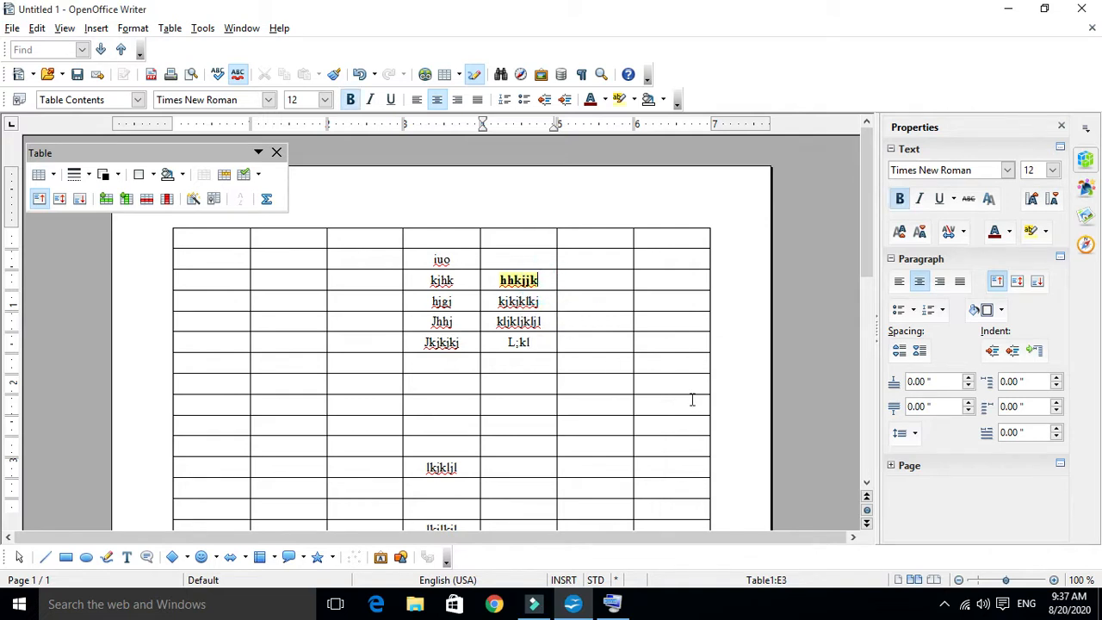
right_click(545, 287)
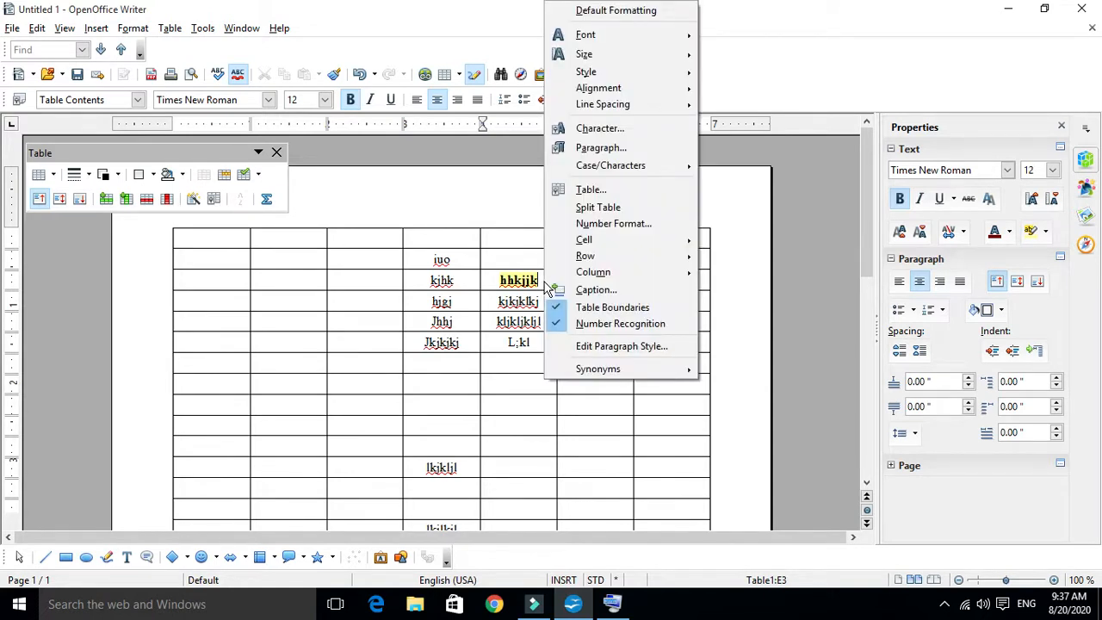
mouse_move(656, 277)
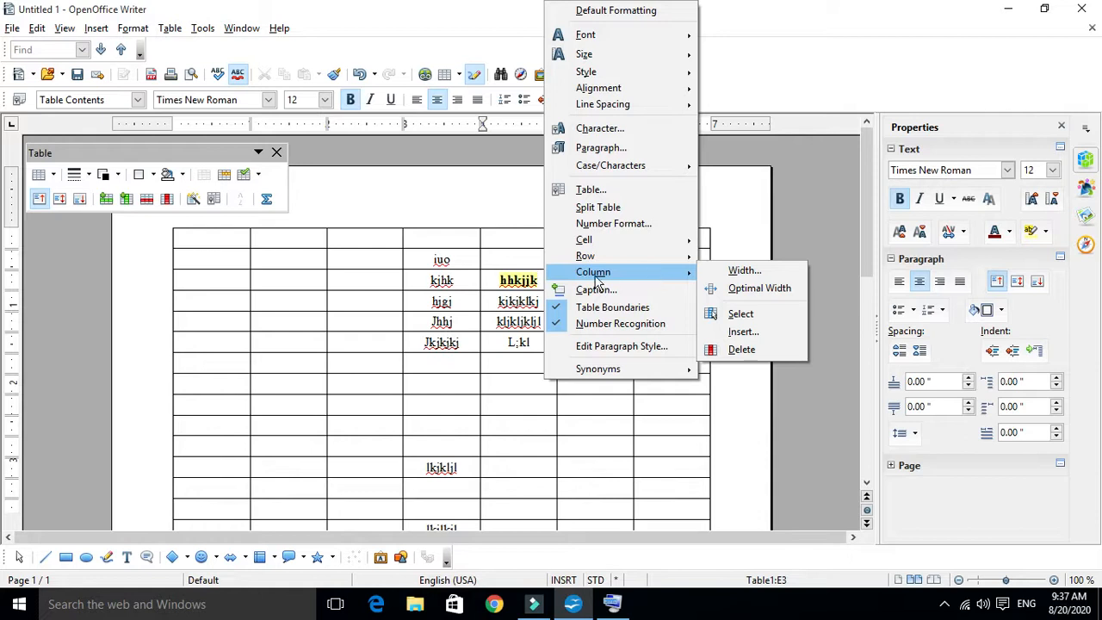
left_click(750, 337)
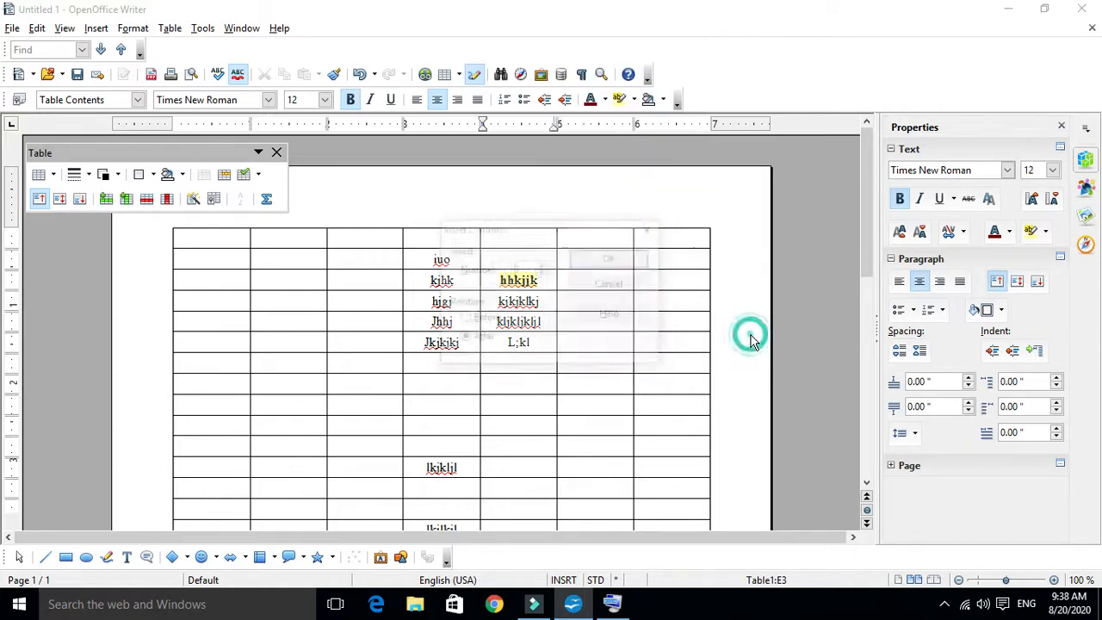
left_click_drag(556, 226, 255, 253)
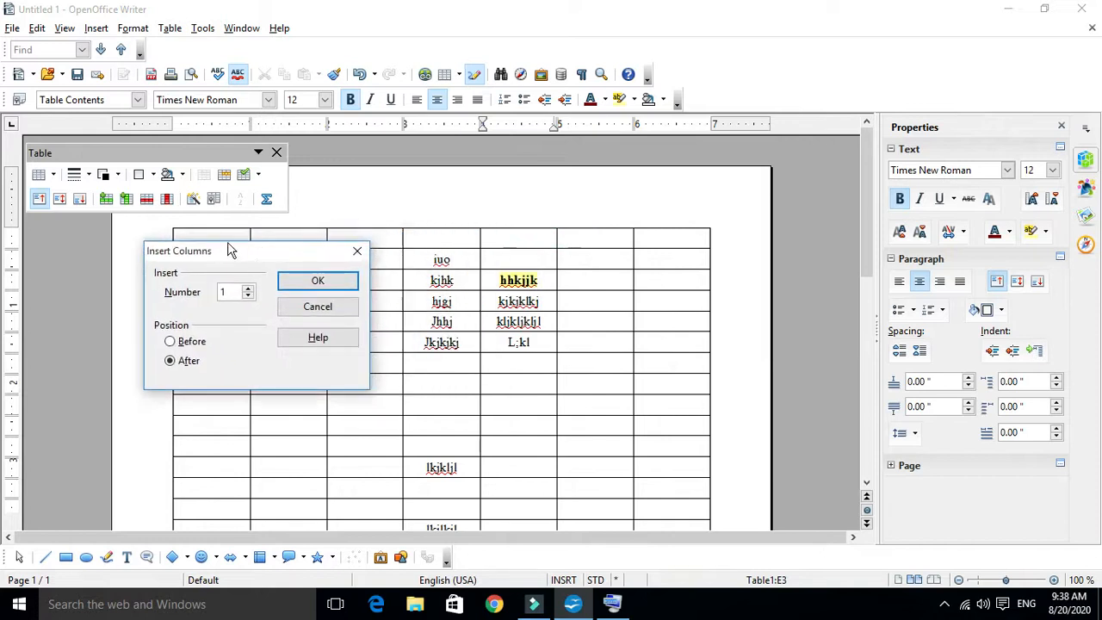
left_click_drag(153, 256, 182, 252)
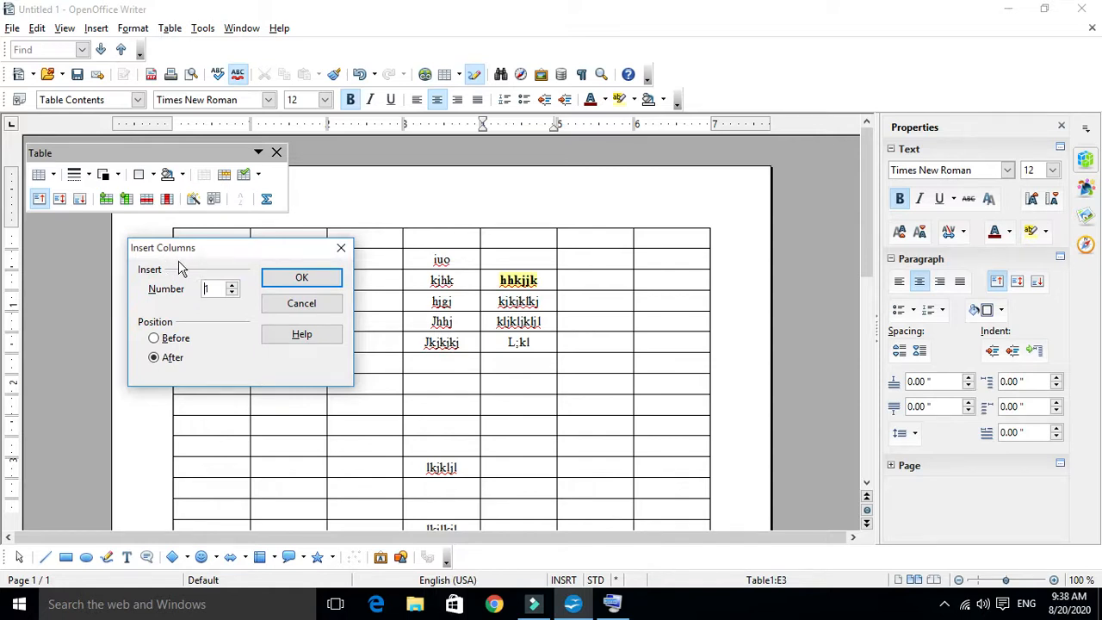
double_click(214, 289)
left_click(181, 343)
left_click(284, 285)
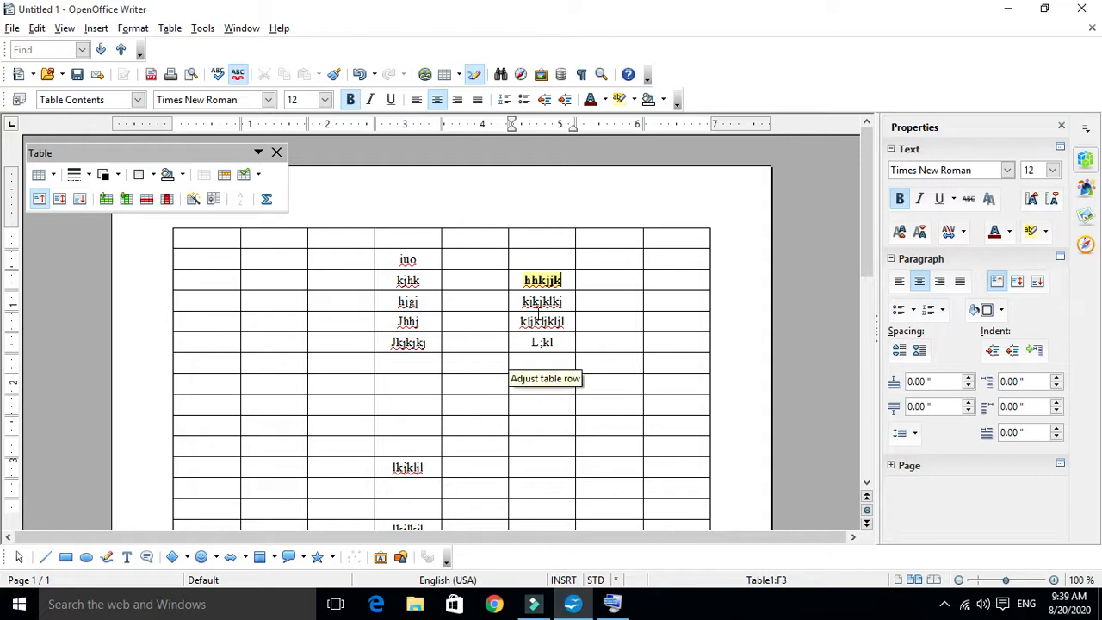
Insert one column after the column containing the highlighted "hhkjjk" text
left_click(594, 278)
left_click_drag(607, 246, 664, 255)
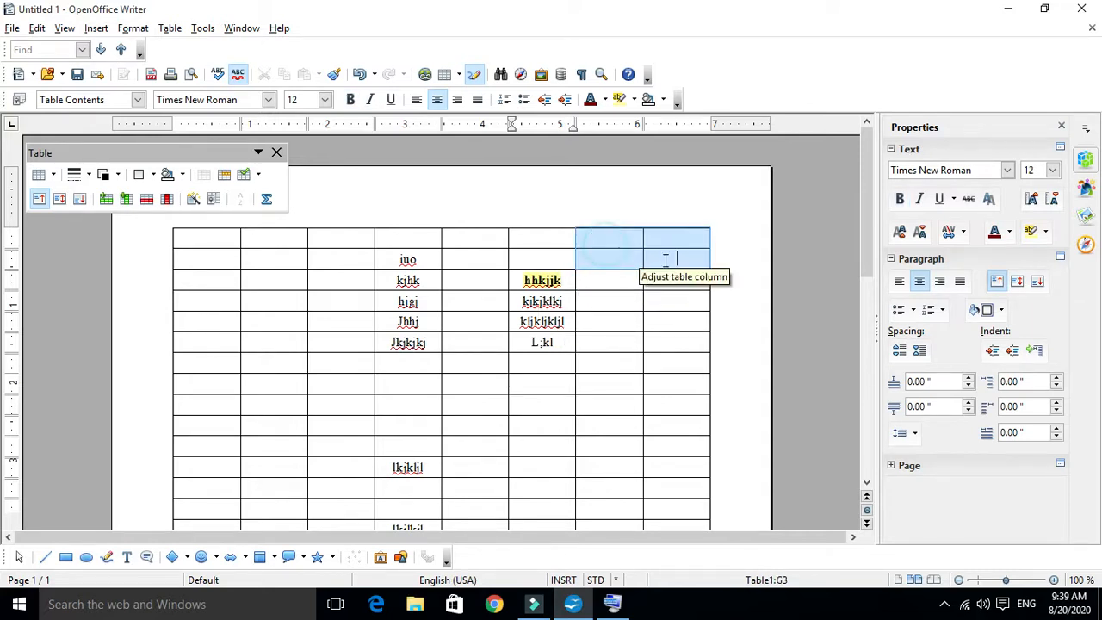
left_click(561, 285)
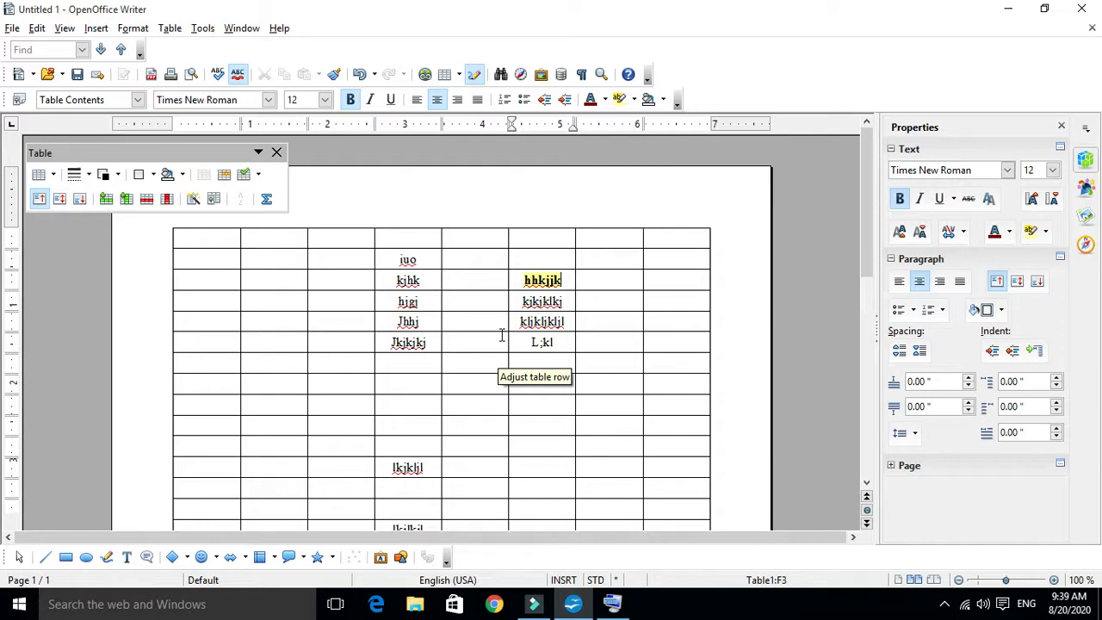
right_click(568, 299)
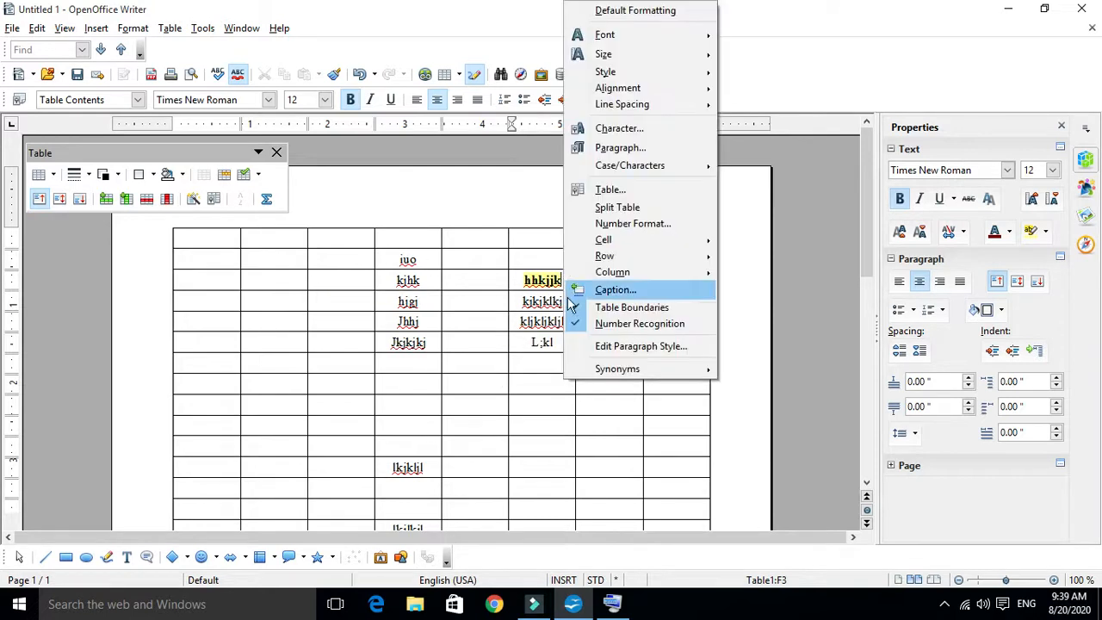
mouse_move(693, 279)
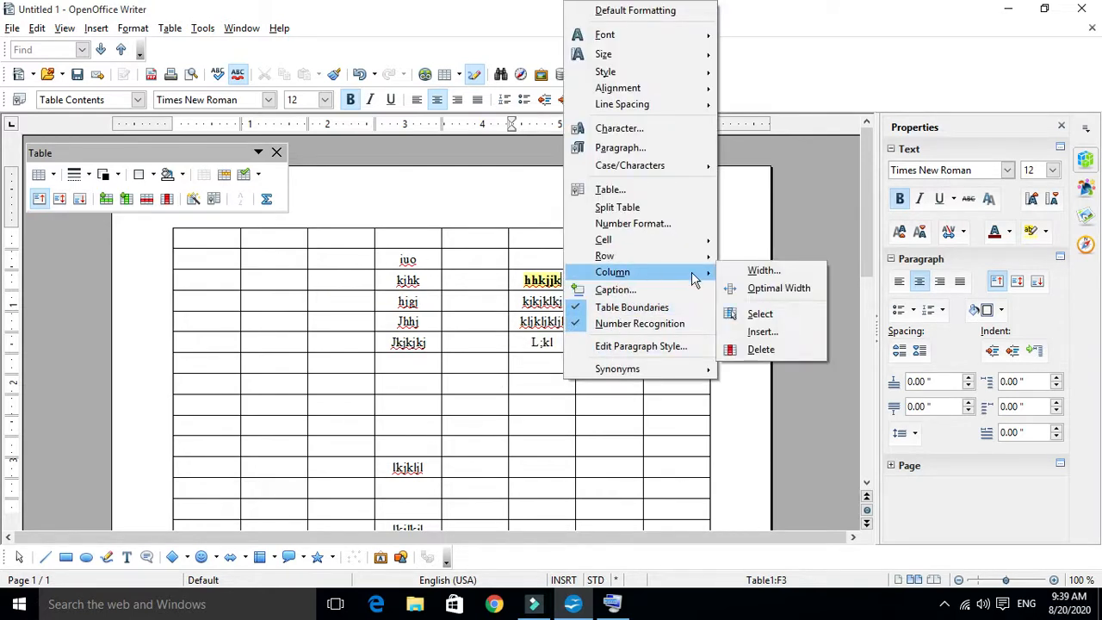
left_click(759, 331)
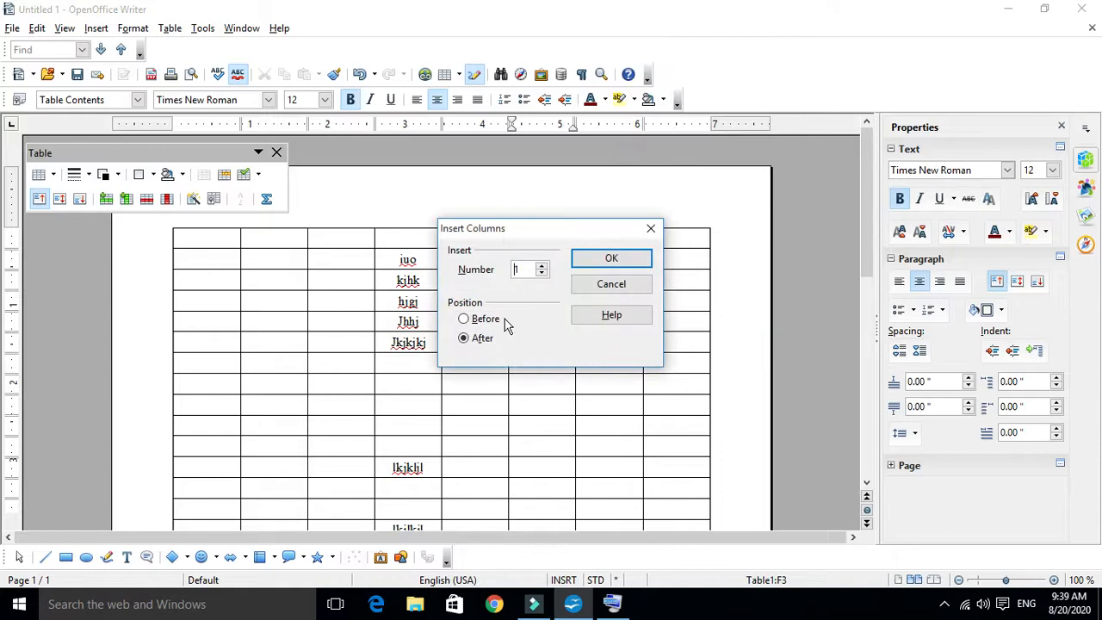
left_click_drag(516, 231, 194, 209)
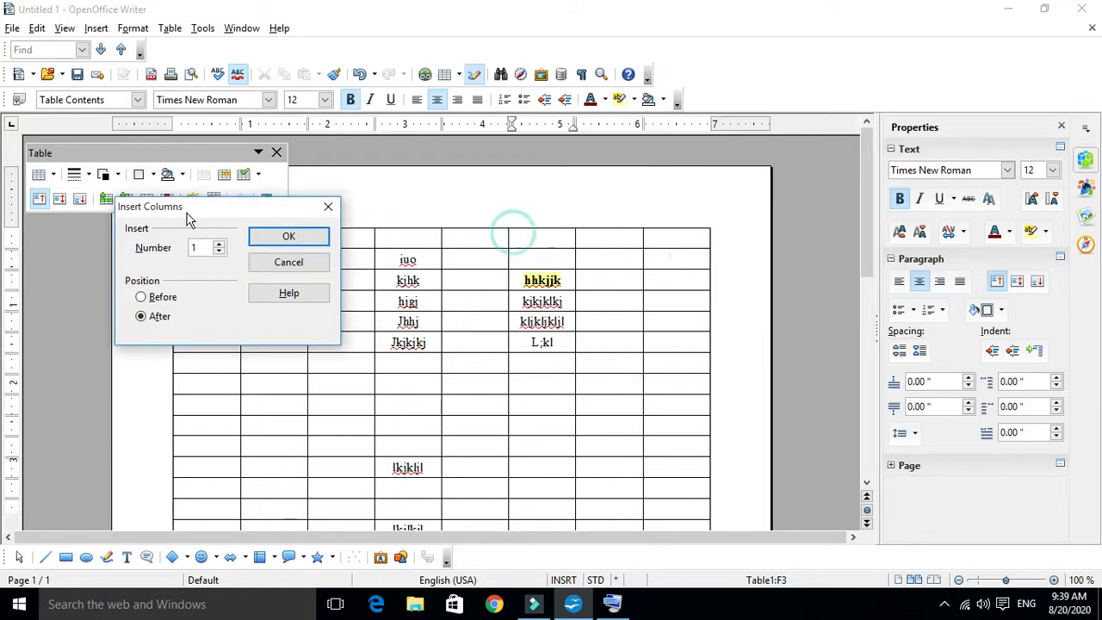
left_click(316, 238)
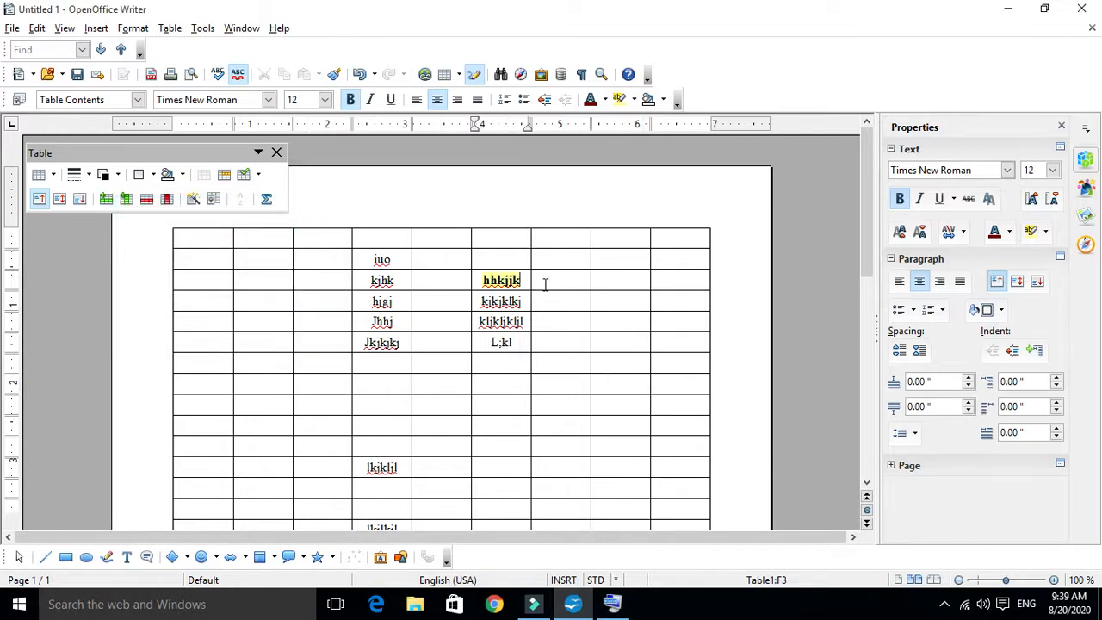
Select the newly inserted empty column G, then return the cursor to the "hhkjjk" cell
left_click_drag(603, 238, 706, 251)
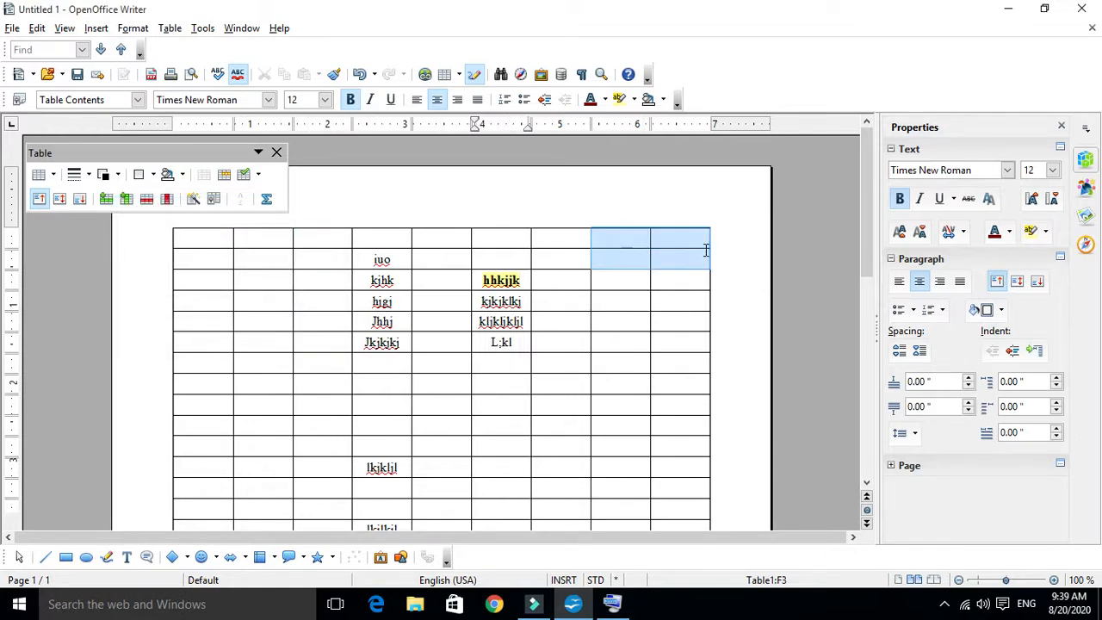
left_click(575, 225)
left_click(572, 305)
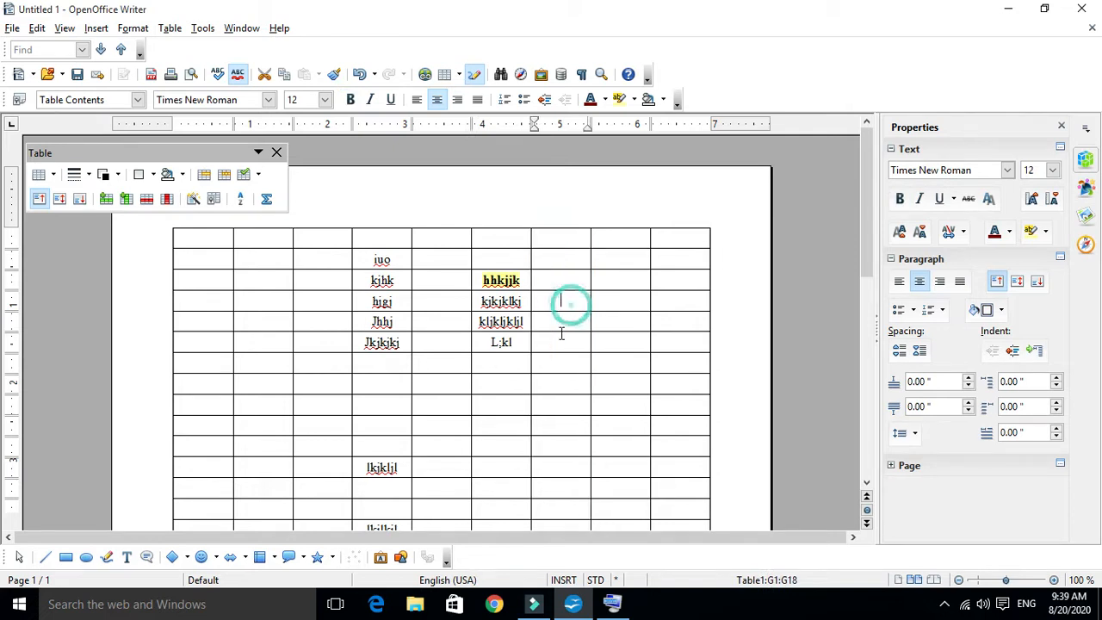
left_click(520, 281)
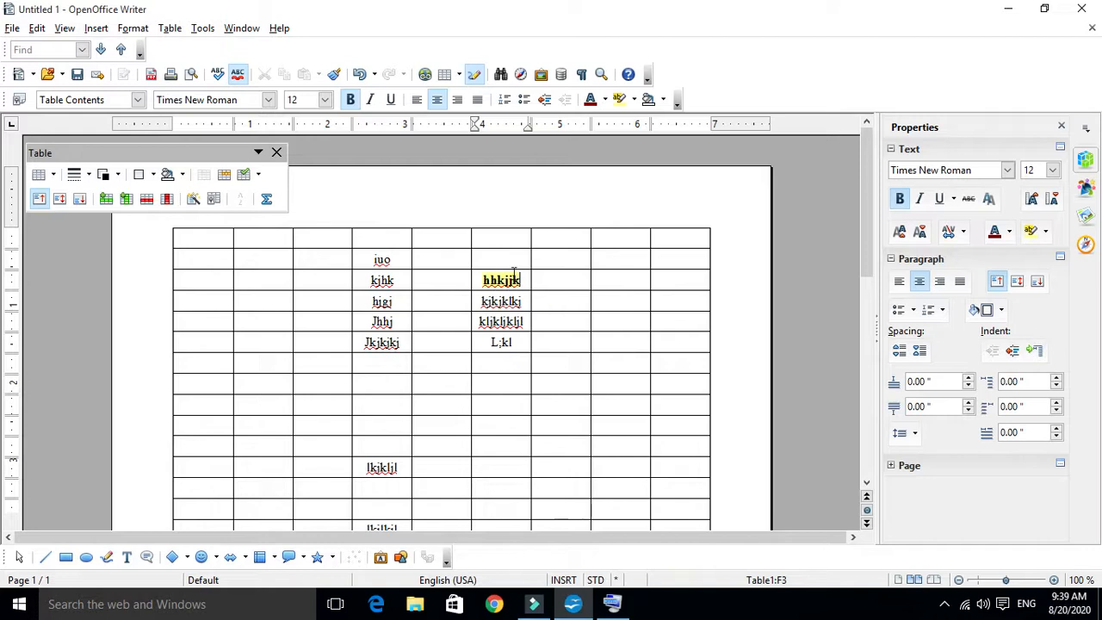
Examine the split, vertical alignment and protection options for the "hhkjjk" cell without applying any
right_click(486, 286)
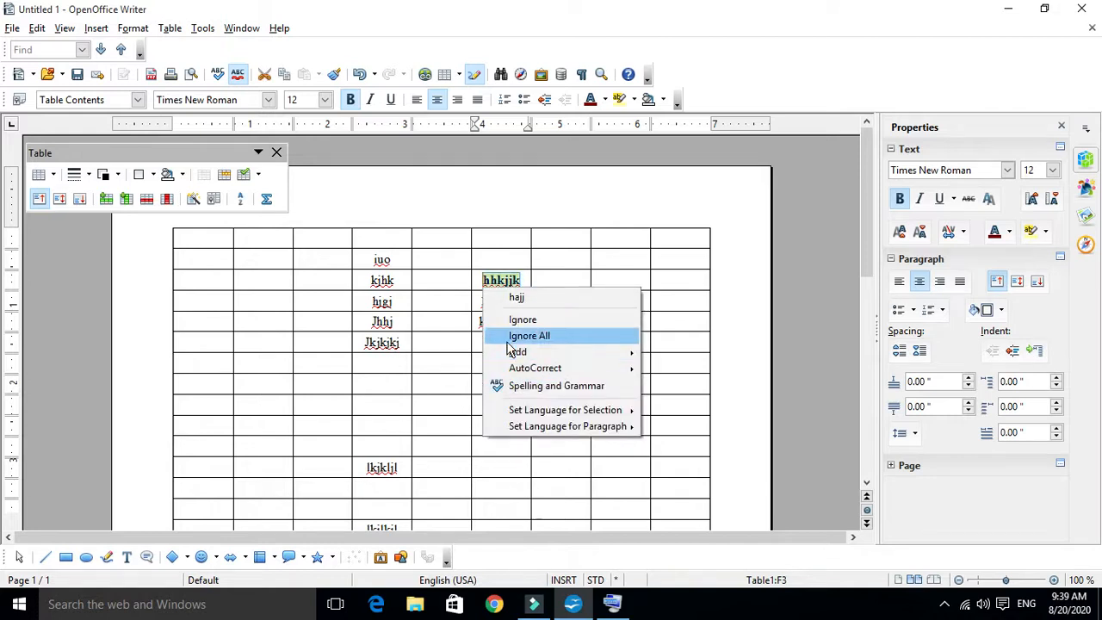
left_click(476, 280)
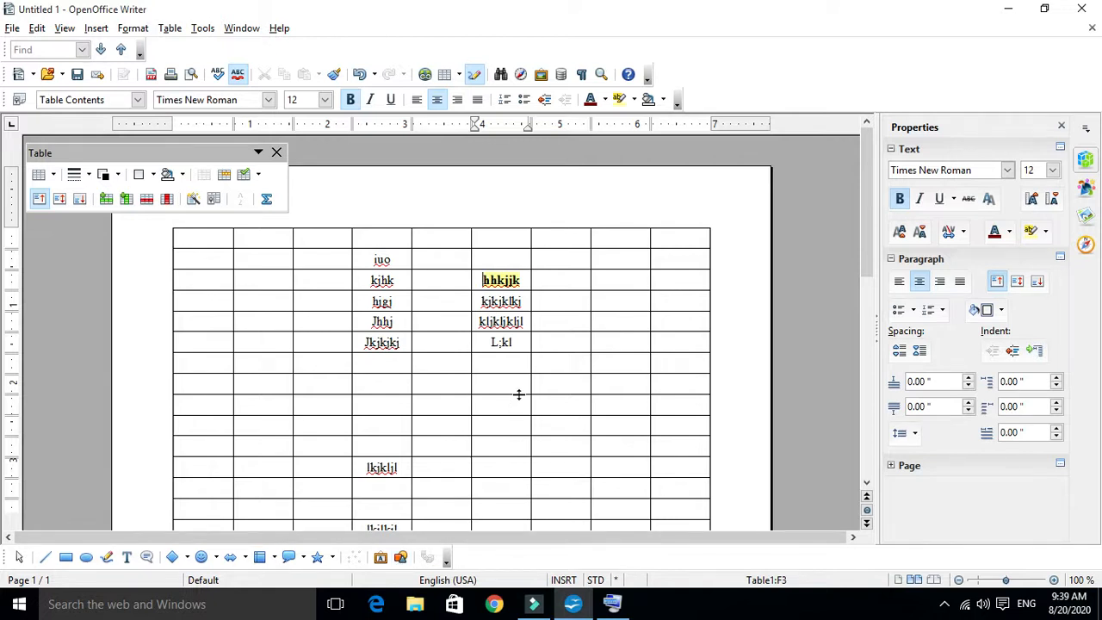
right_click(522, 285)
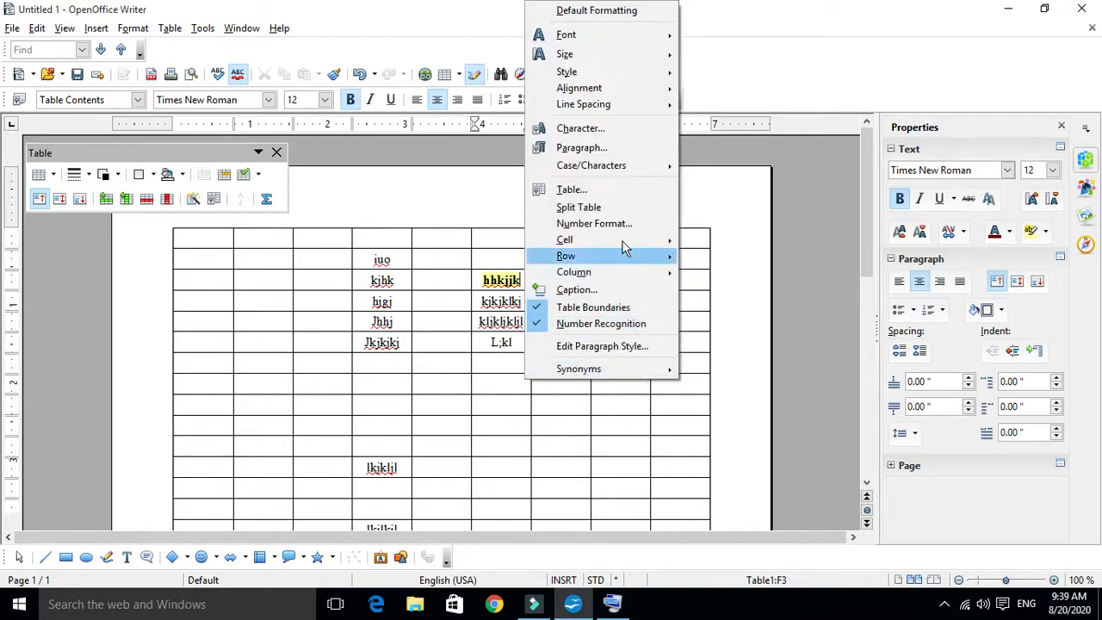
mouse_move(617, 240)
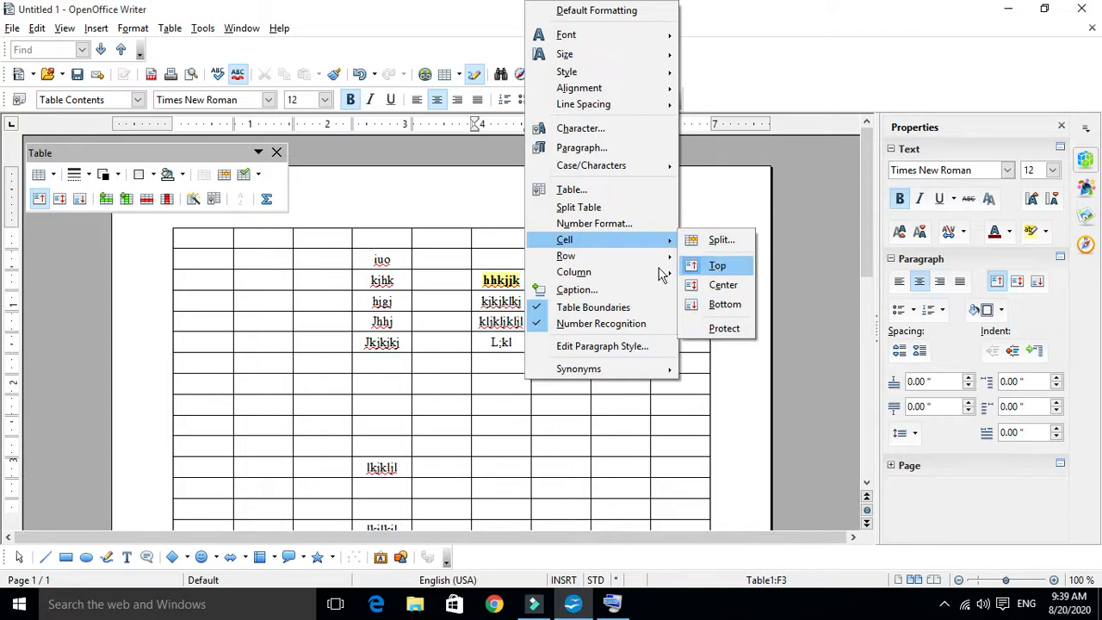
left_click(514, 393)
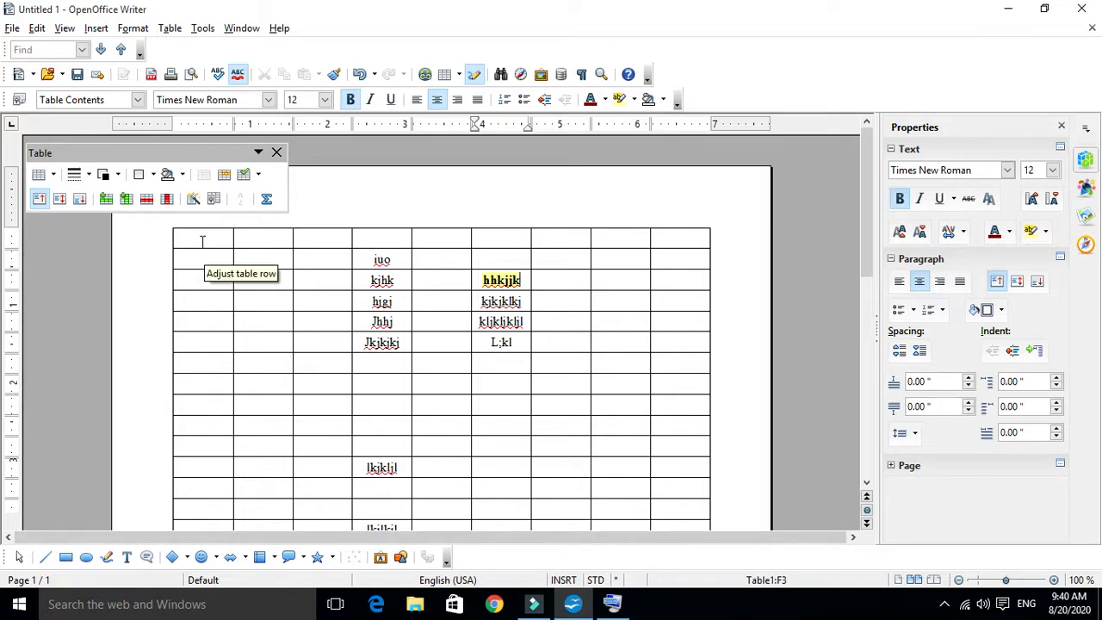
Select the whole table from cell A1 to cell I18
left_click_drag(203, 240, 690, 470)
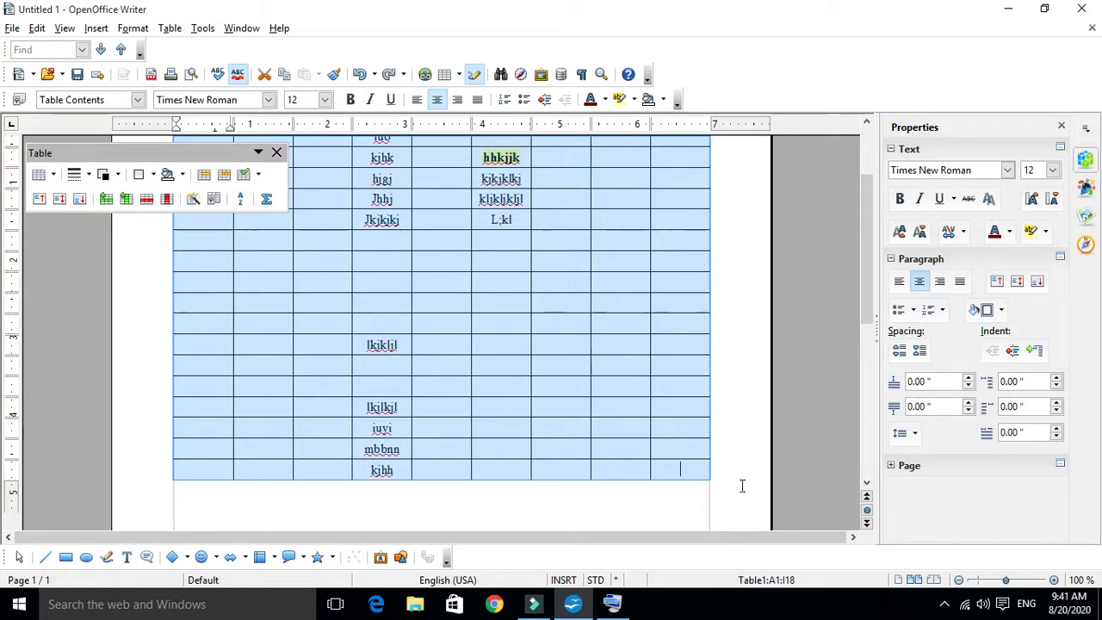
key("alt")
scroll(415, 248, "up", 2)
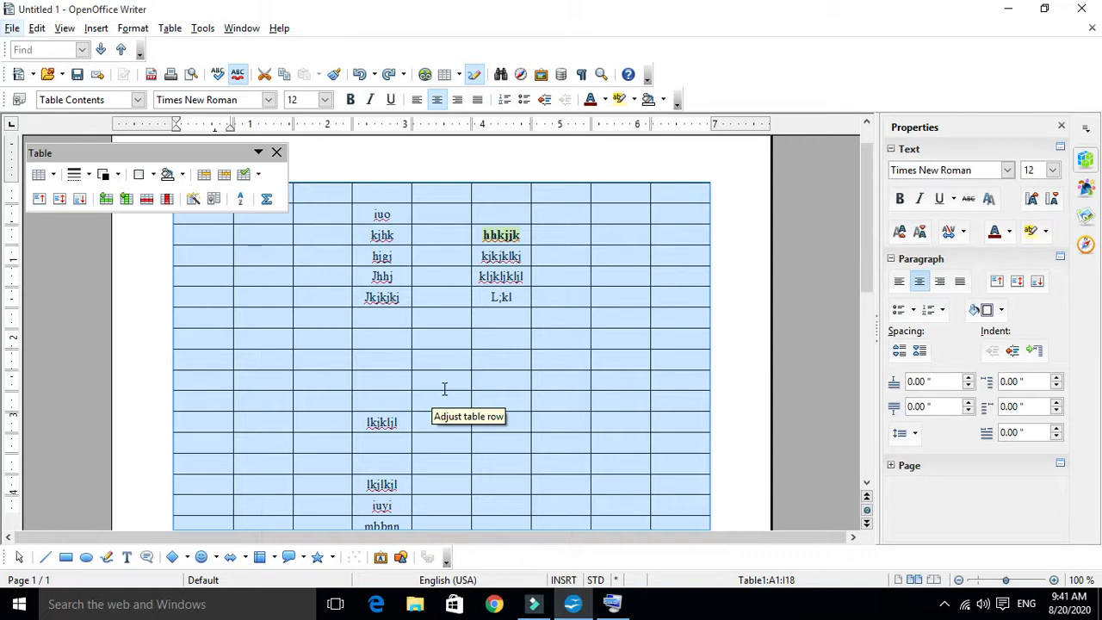
Reselect all the table's cells, then clear the selection by placing the cursor in the "kjkjklkj" cell
left_click(490, 357)
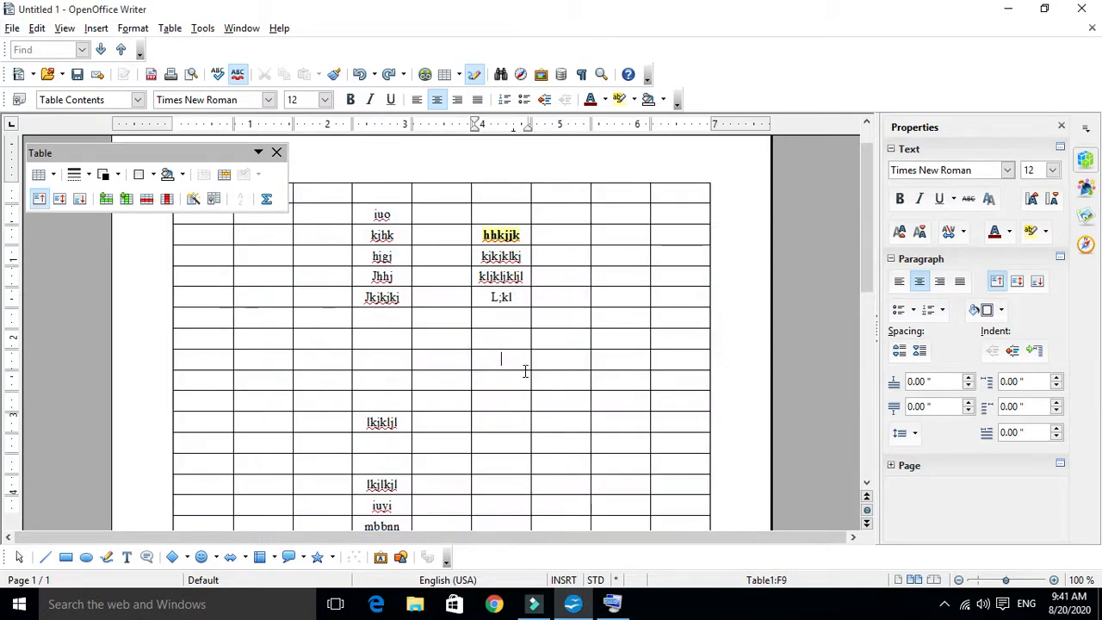
scroll(333, 320, "up", 1)
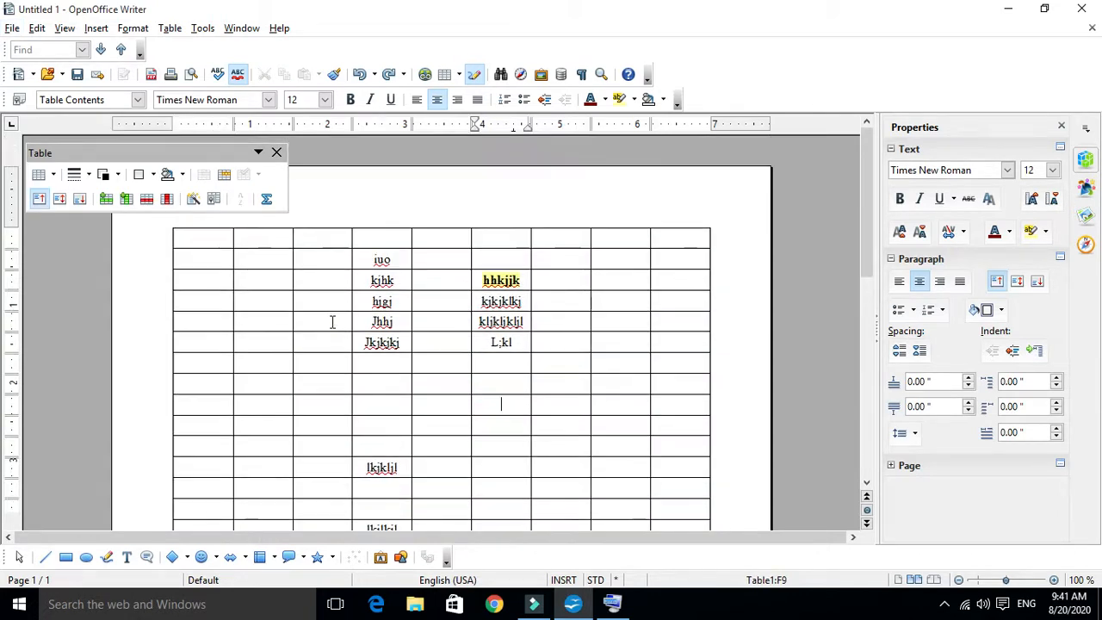
left_click_drag(189, 237, 676, 467)
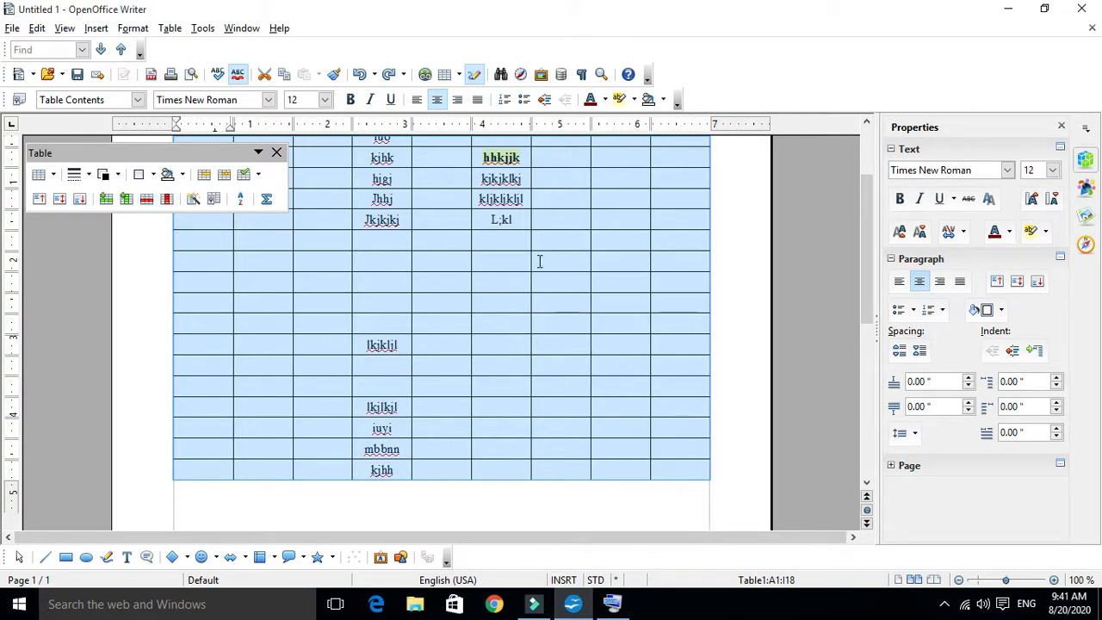
scroll(469, 280, "up", 3)
left_click(506, 308)
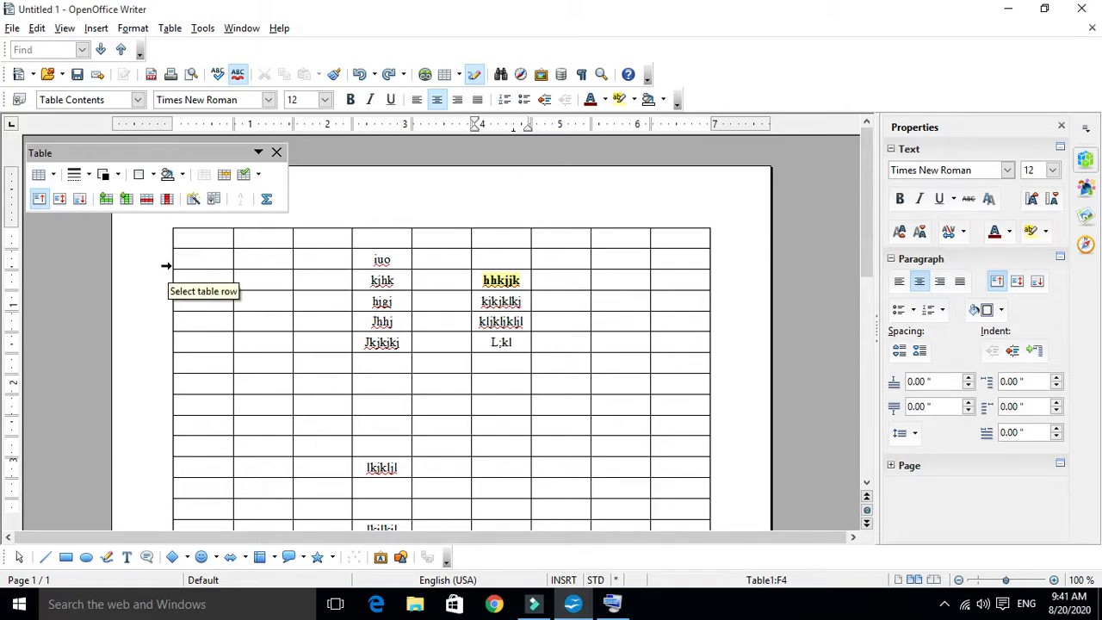
Delete the table row containing the "iuo" text
left_click_drag(367, 261, 408, 254)
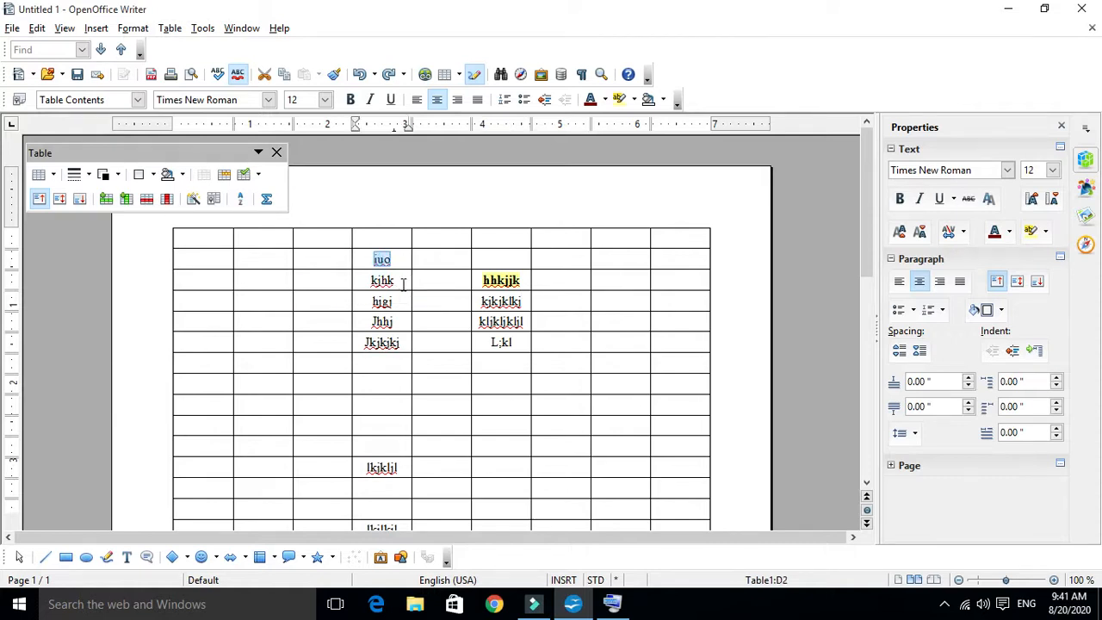
left_click(400, 261)
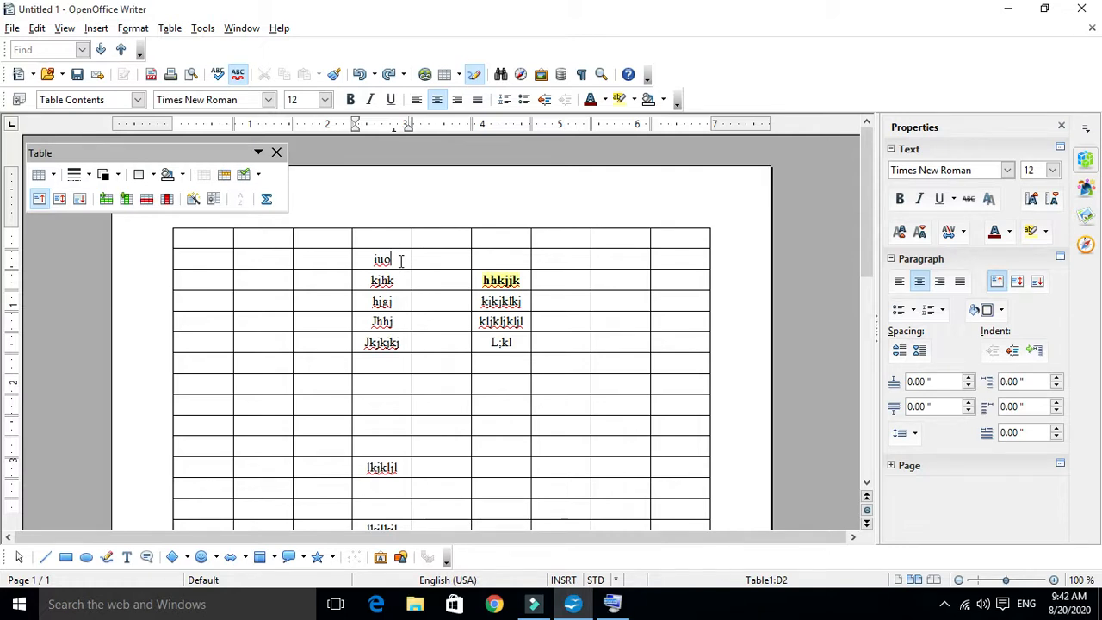
right_click(400, 261)
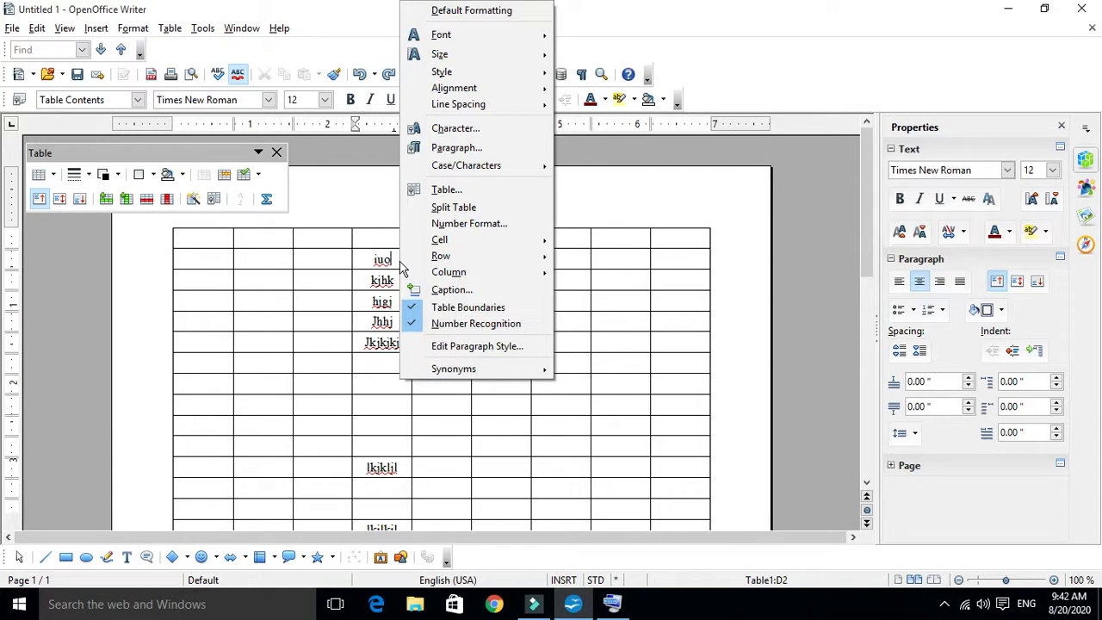
mouse_move(441, 257)
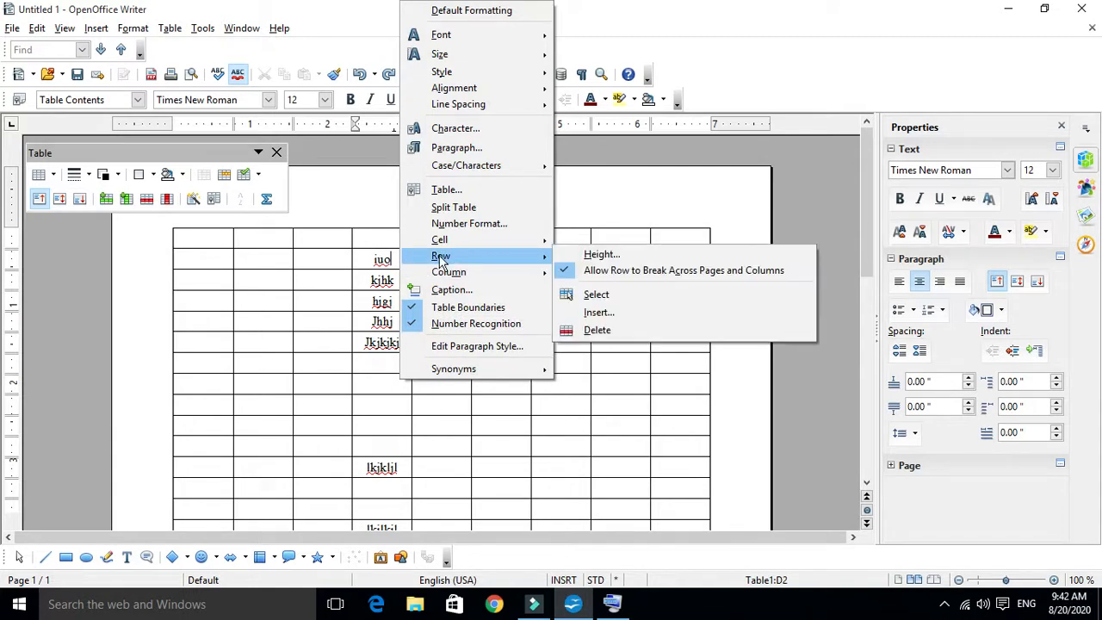
left_click(596, 332)
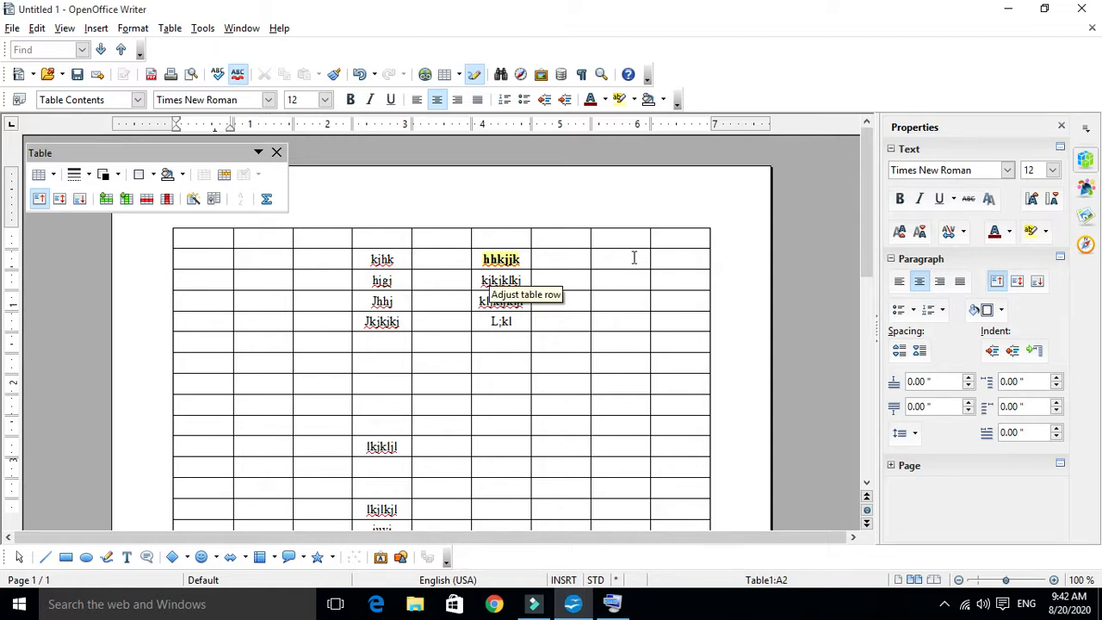
right_click(266, 261)
mouse_move(311, 256)
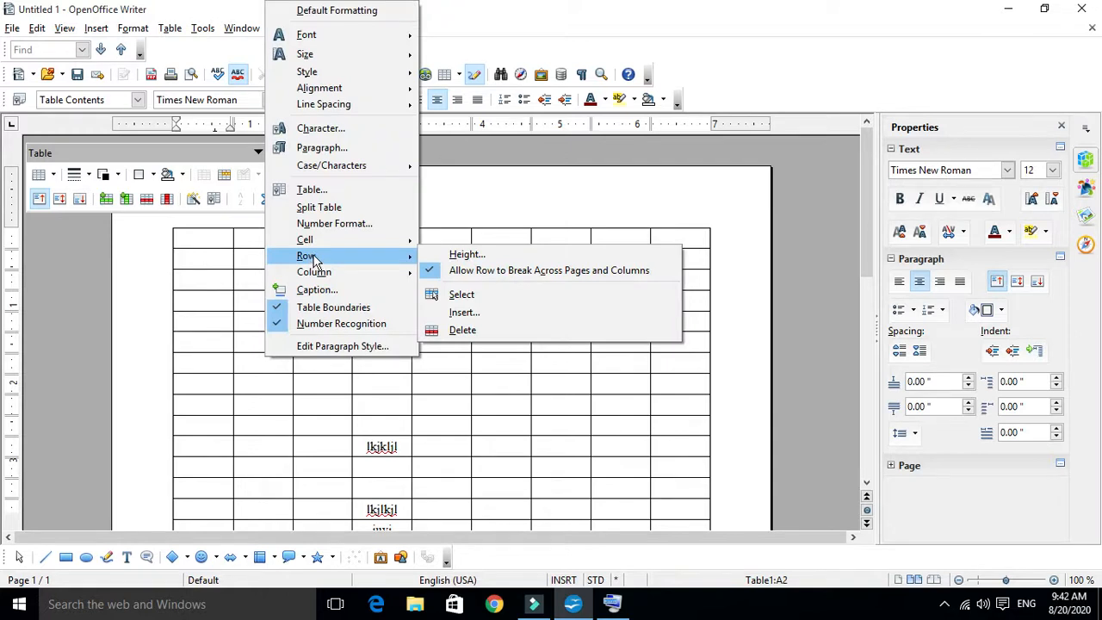
left_click(336, 405)
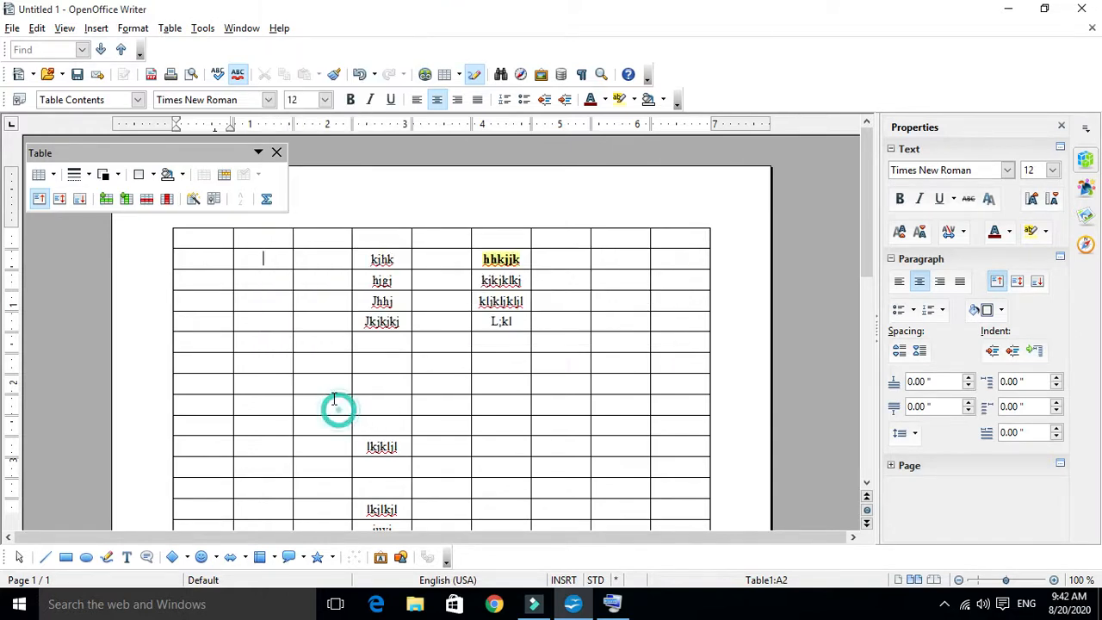
Delete the table column containing the "kjhk" and "hjgj" text
left_click(376, 235)
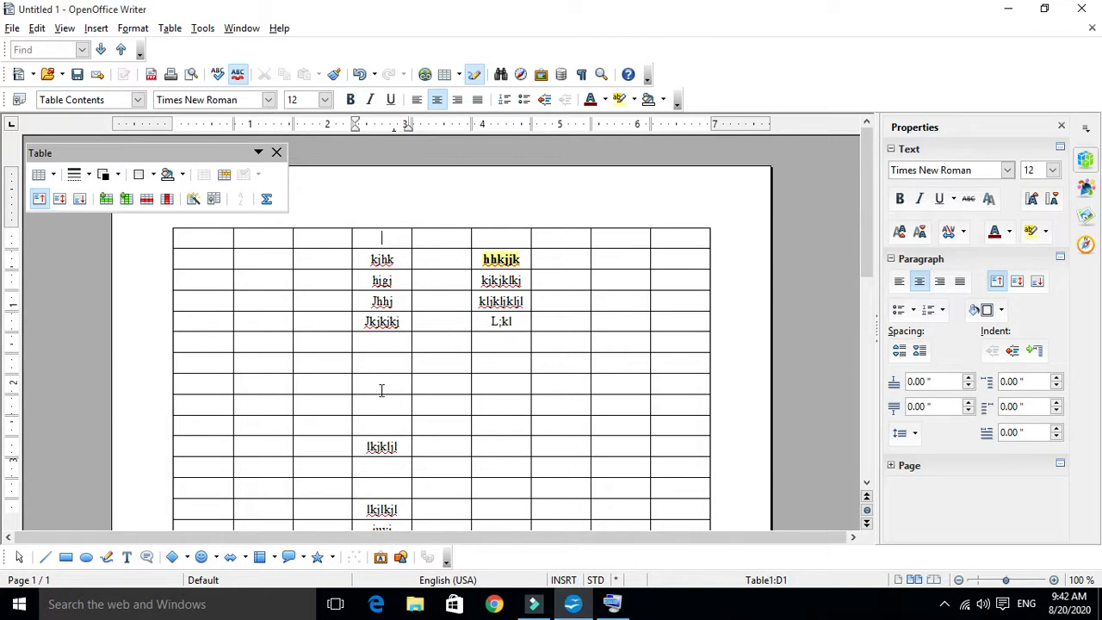
right_click(383, 231)
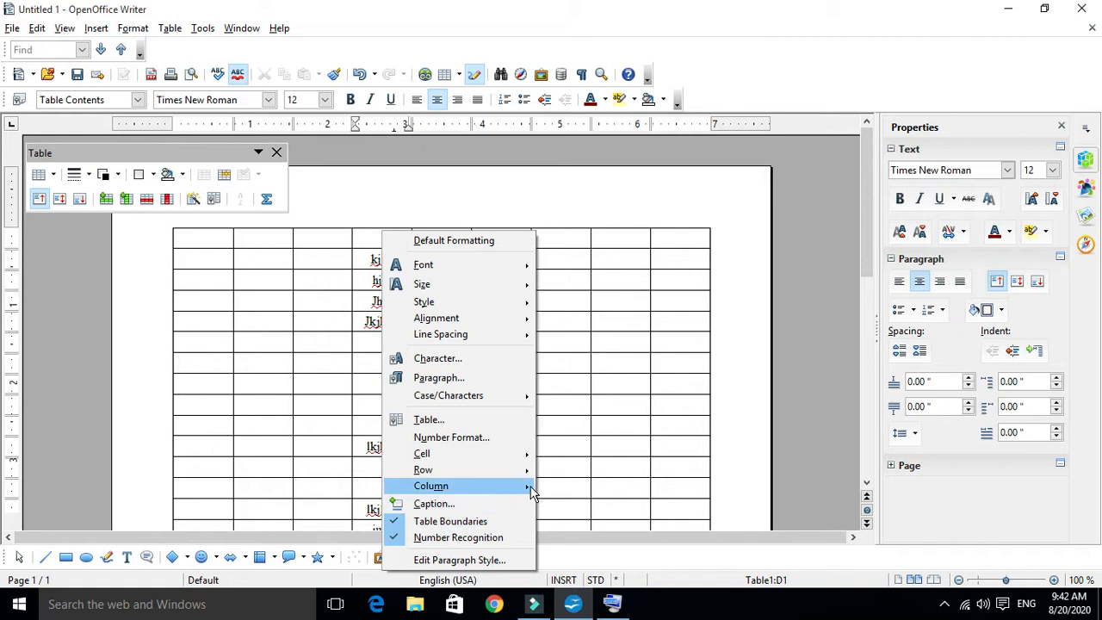
mouse_move(531, 490)
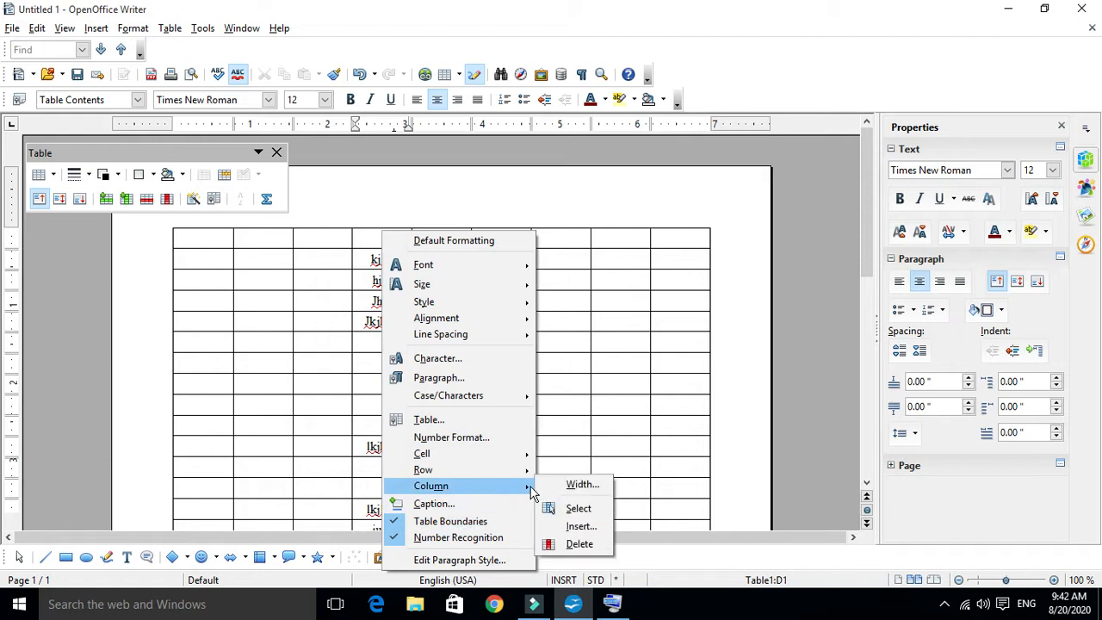
left_click(579, 544)
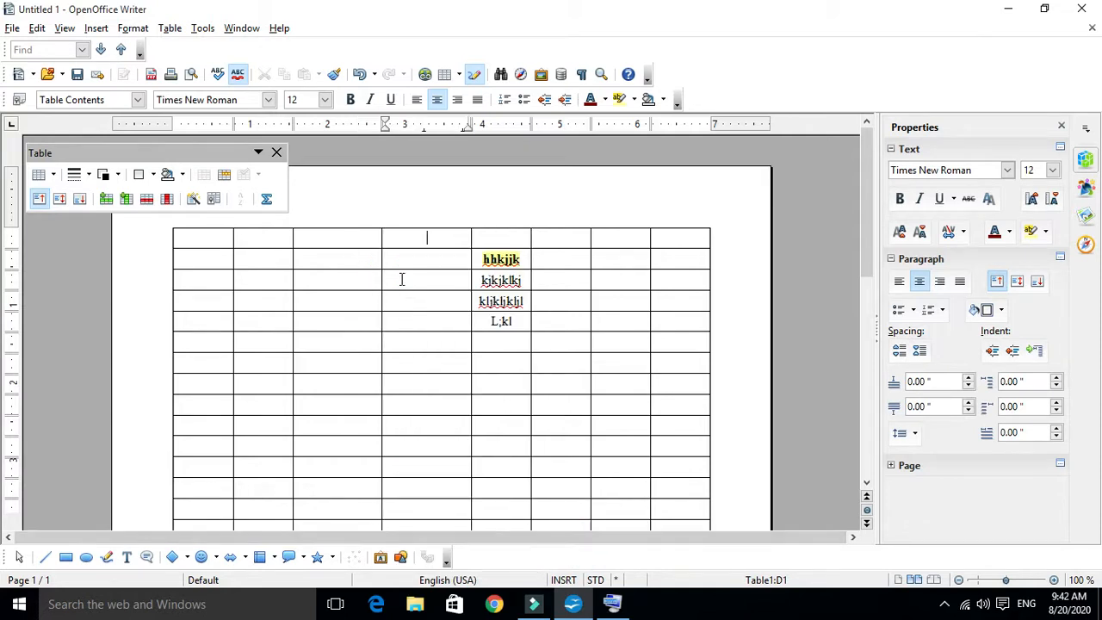
scroll(437, 288, "down", 3)
scroll(438, 287, "up", 2)
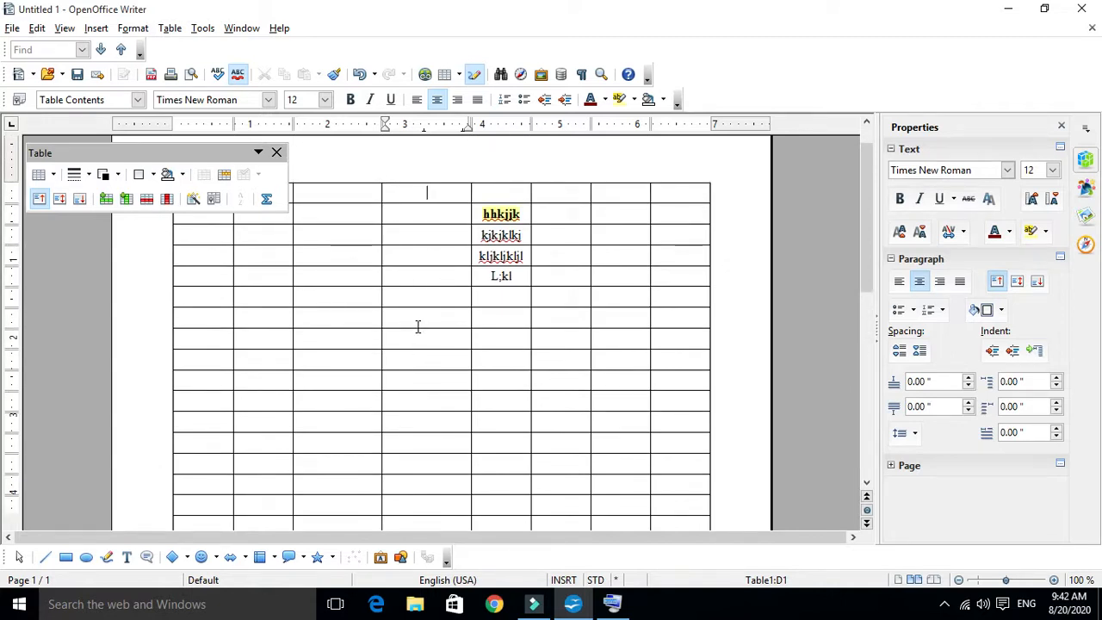
left_click(437, 204)
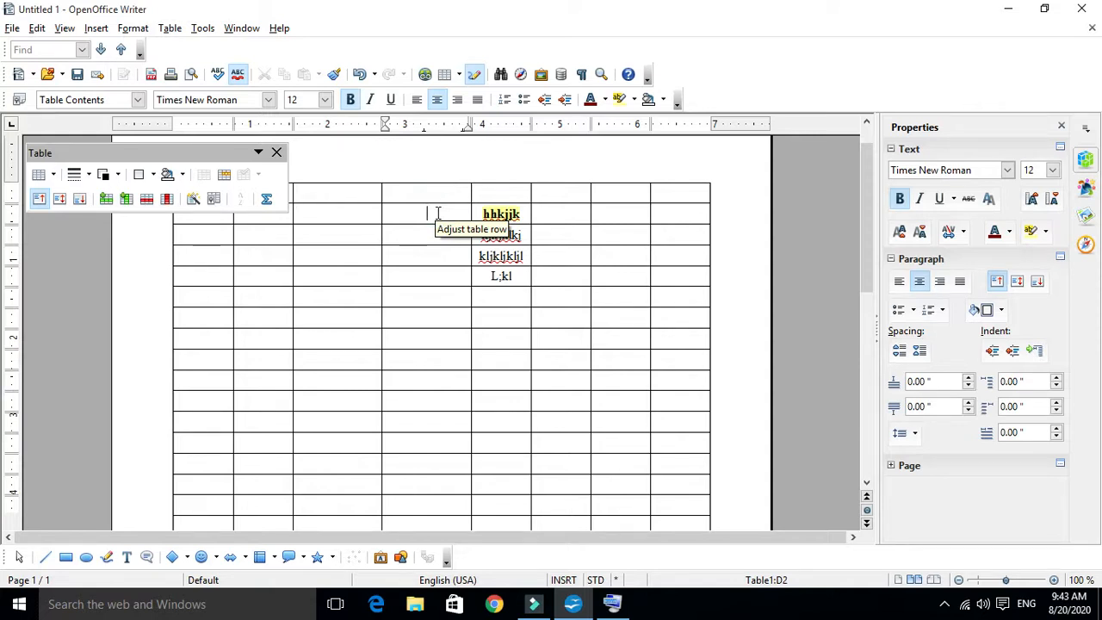
right_click(437, 214)
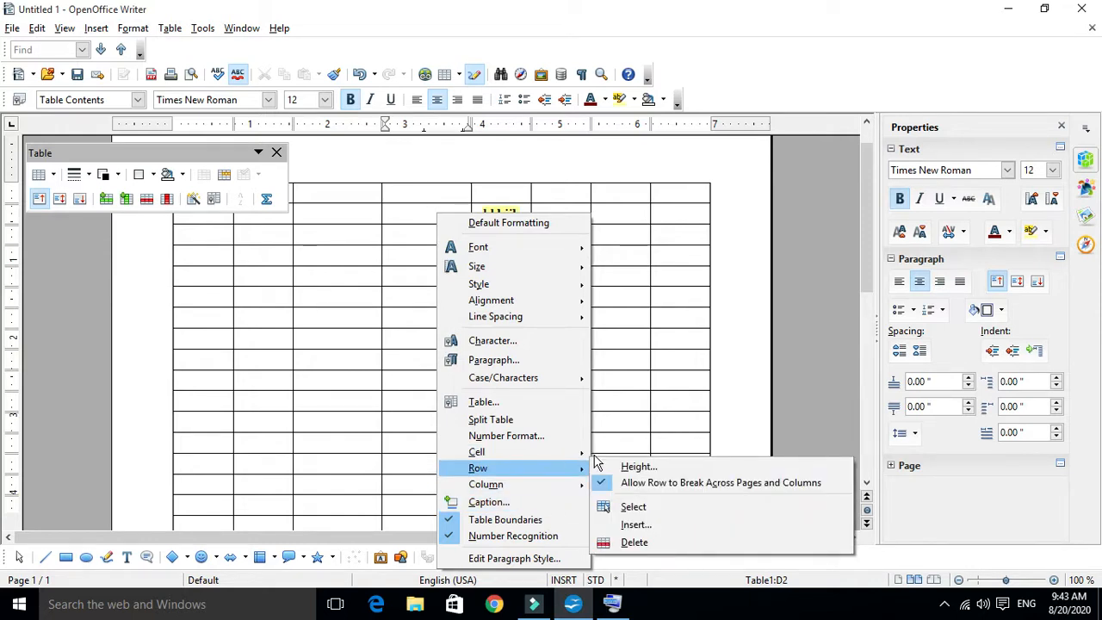
left_click(651, 397)
left_click(444, 337)
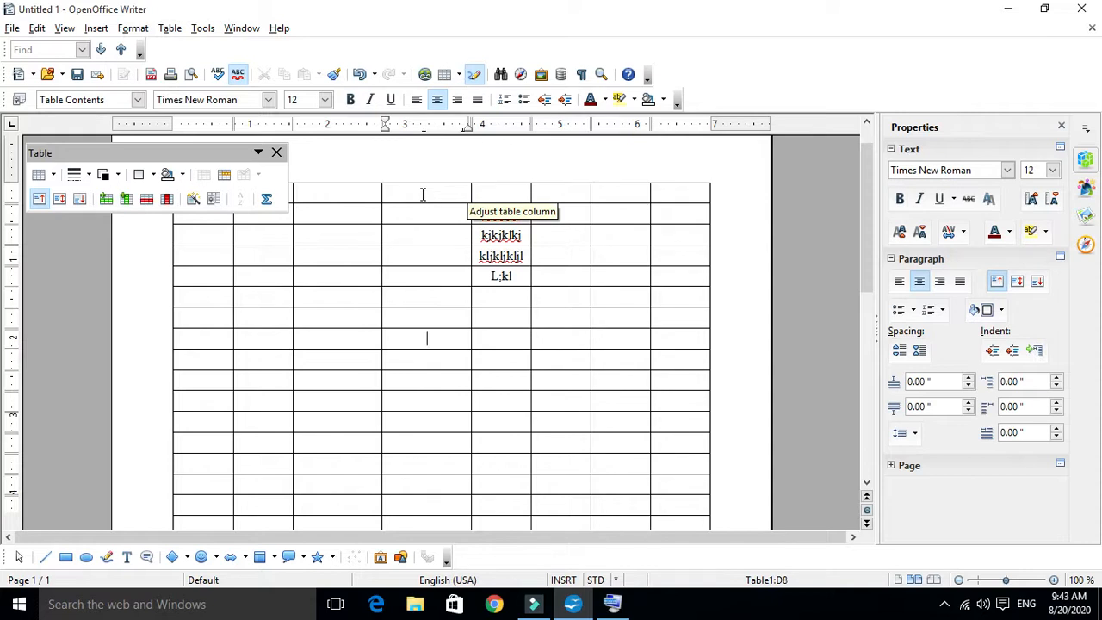
Delete all the rows spanned by cells D1 to D17, then undo the deletion
left_click_drag(413, 187, 435, 349)
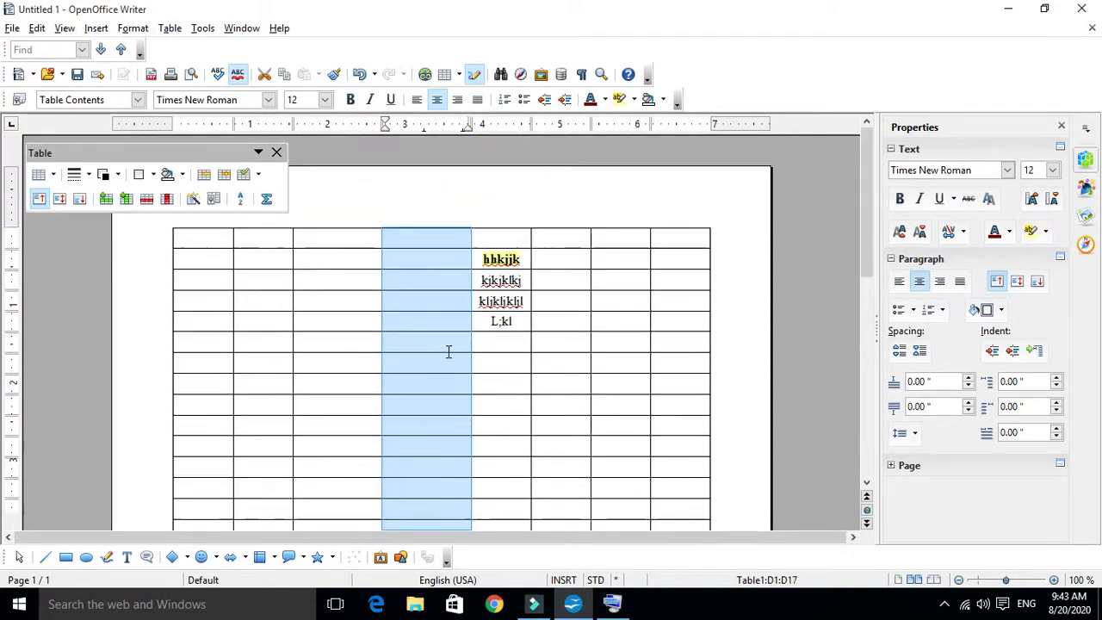
right_click(438, 276)
mouse_move(480, 274)
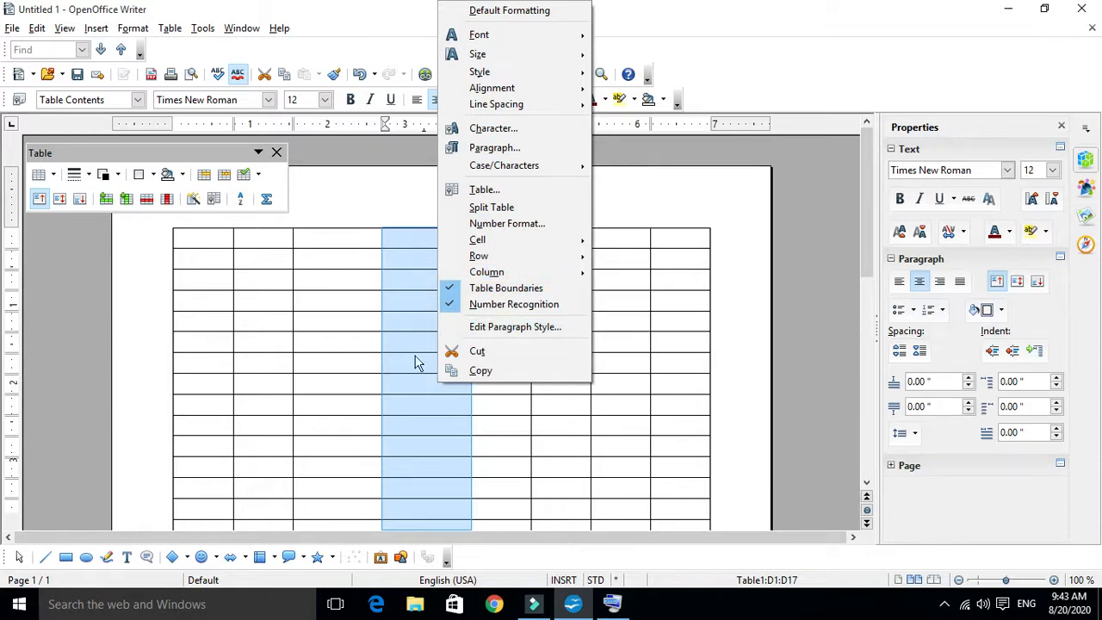
mouse_move(561, 258)
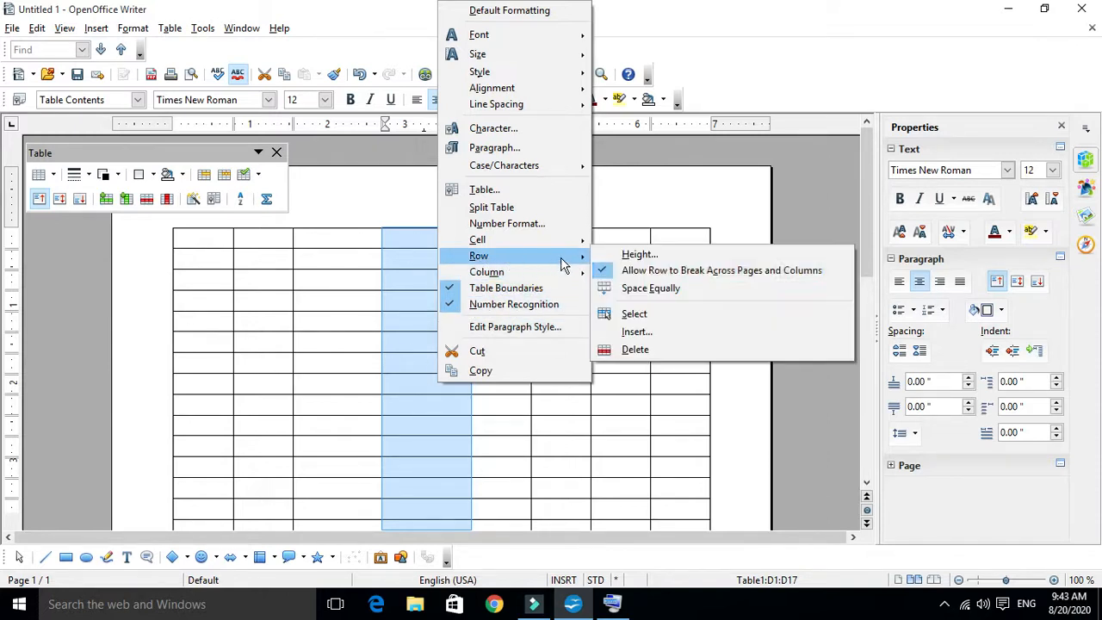
left_click(636, 350)
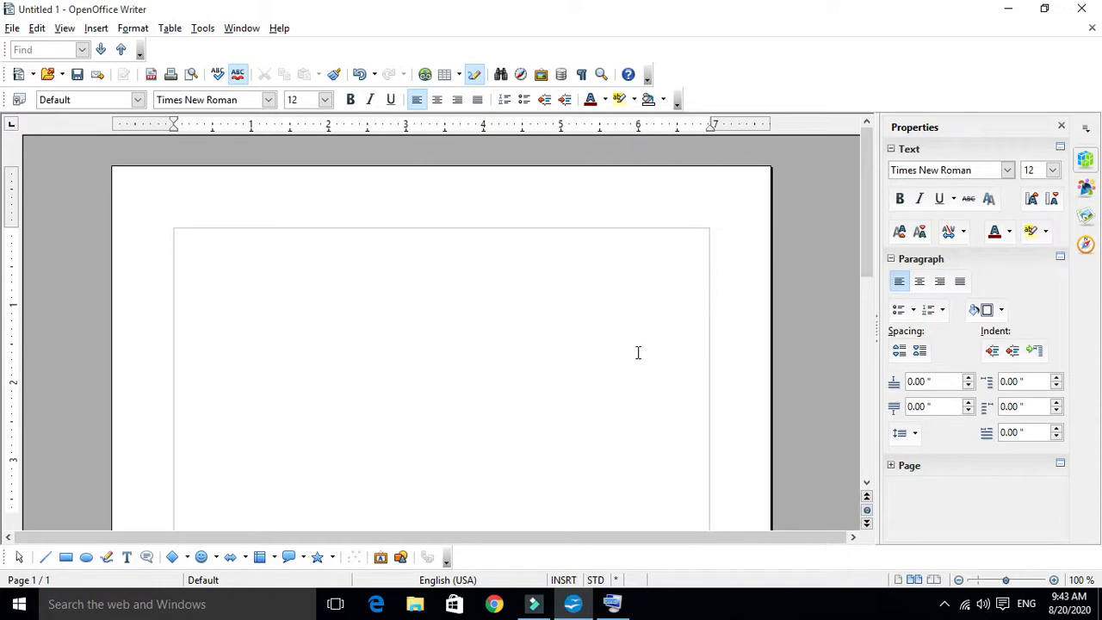
key("ctrl+z")
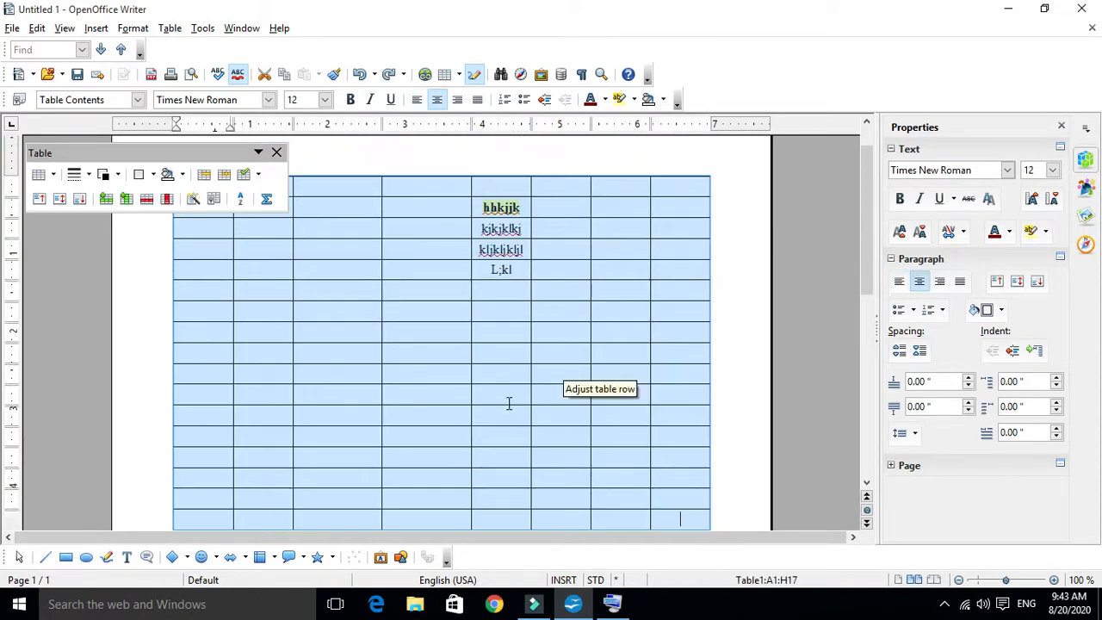
left_click(442, 365)
Select cells D1 to D17 and delete the empty column just before the "hhkjjk" column
left_click_drag(437, 239, 457, 462)
scroll(360, 293, "up", 3)
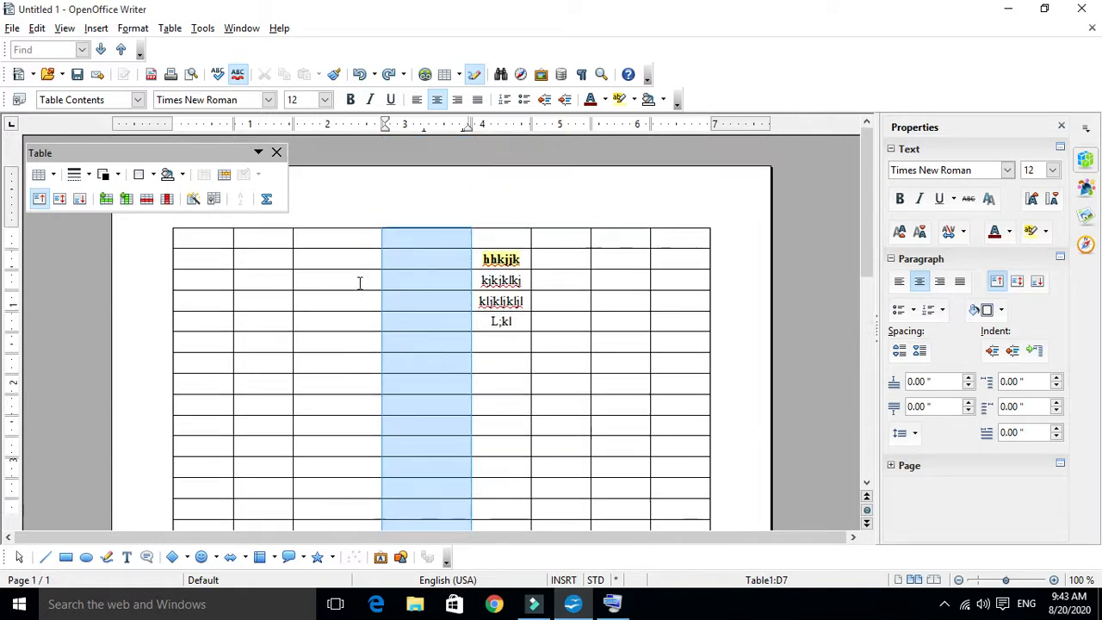
right_click(425, 278)
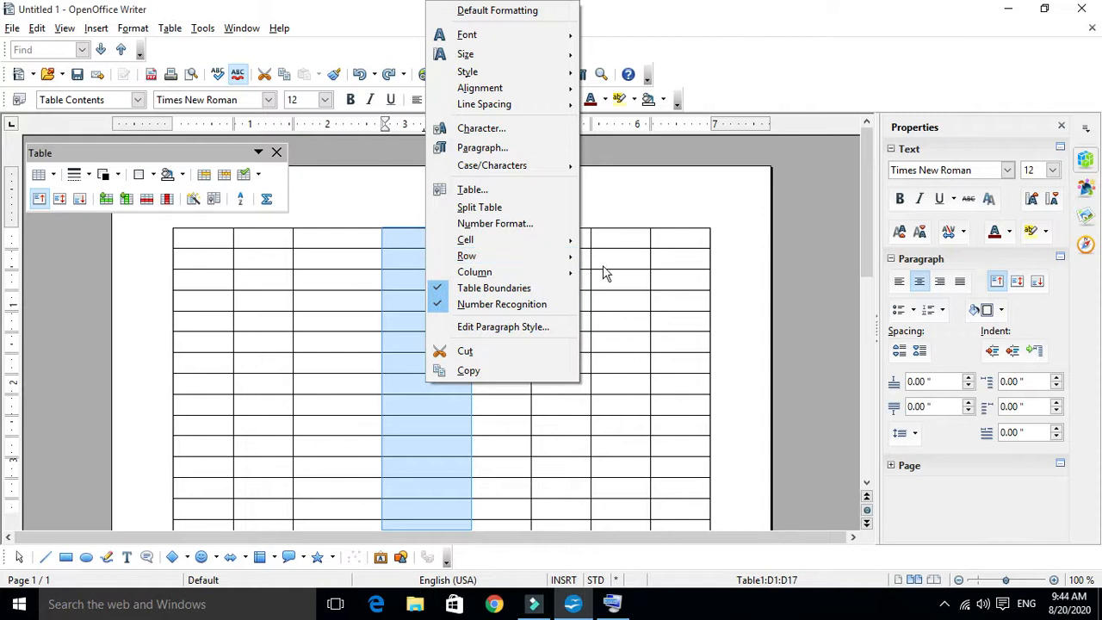
mouse_move(562, 260)
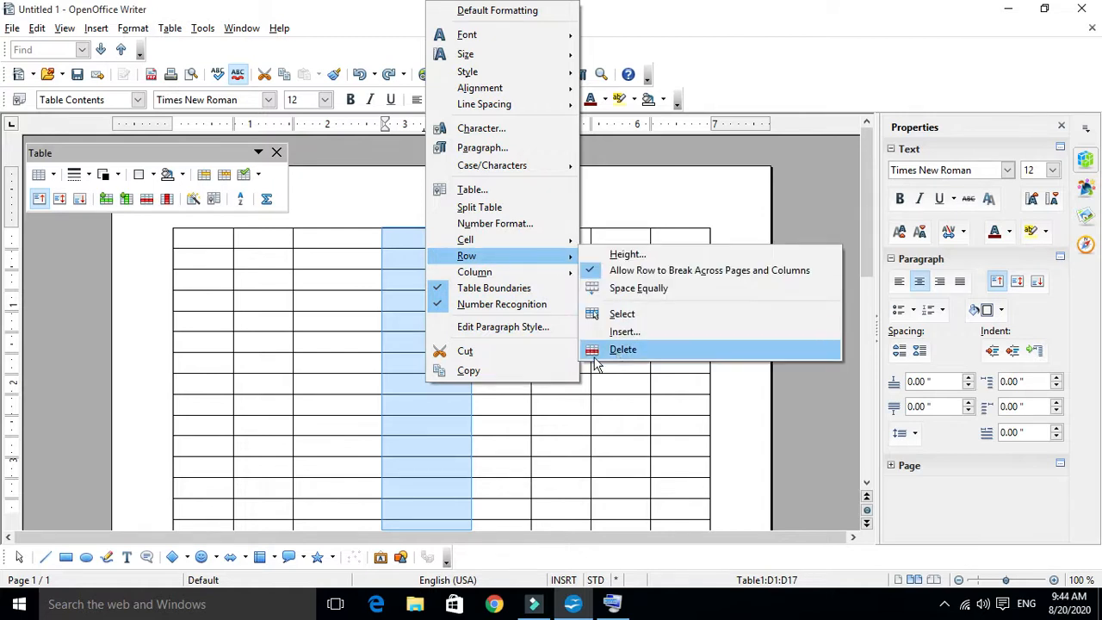
left_click(405, 439)
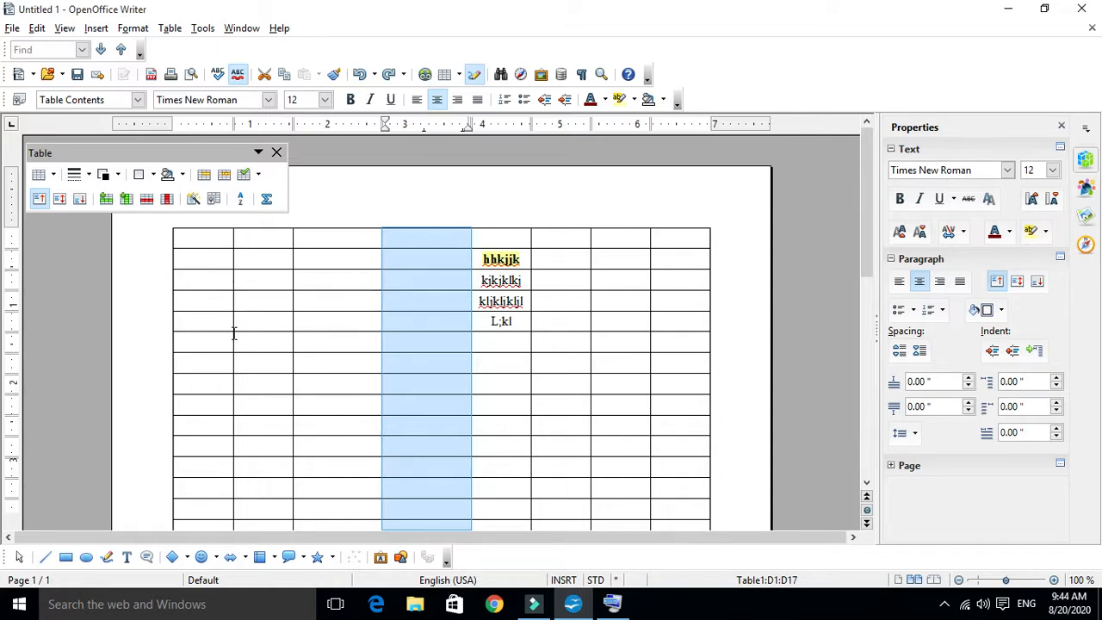
scroll(284, 362, "down", 1)
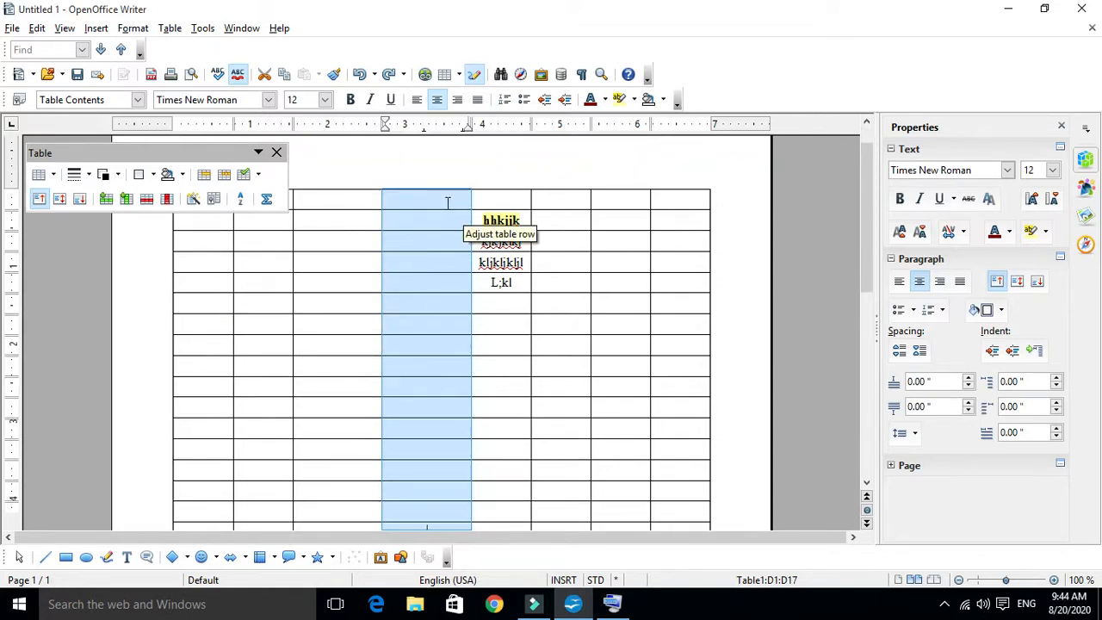
scroll(441, 198, "down", 1)
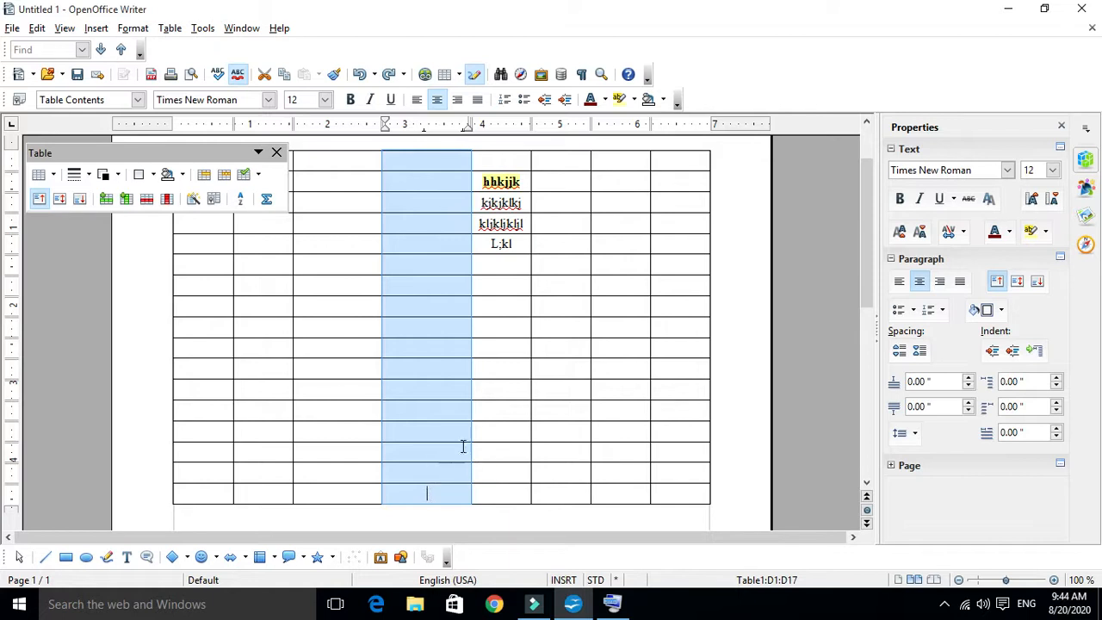
scroll(456, 438, "up", 1)
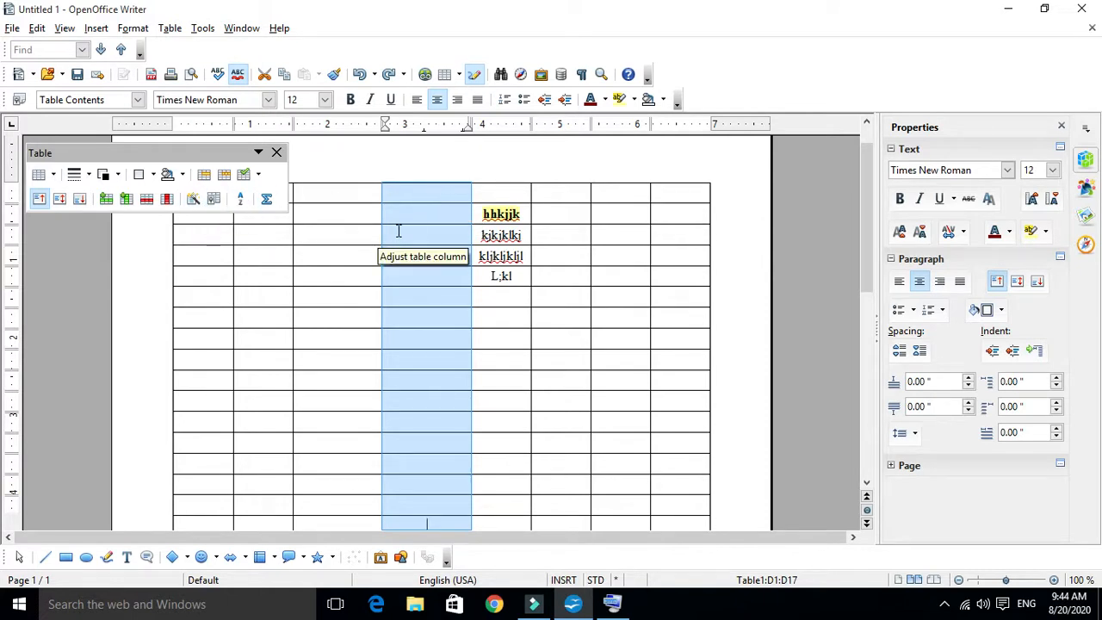
left_click(167, 199)
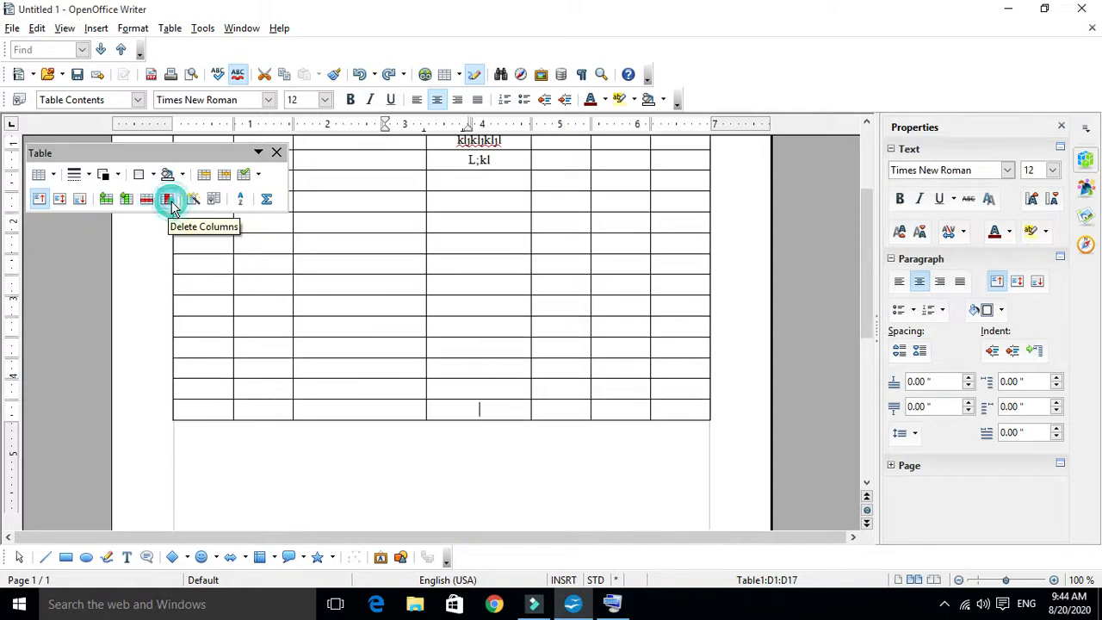
Merge all cells of the table's first row, from A1 to G1, into one cell
scroll(585, 381, "up", 3)
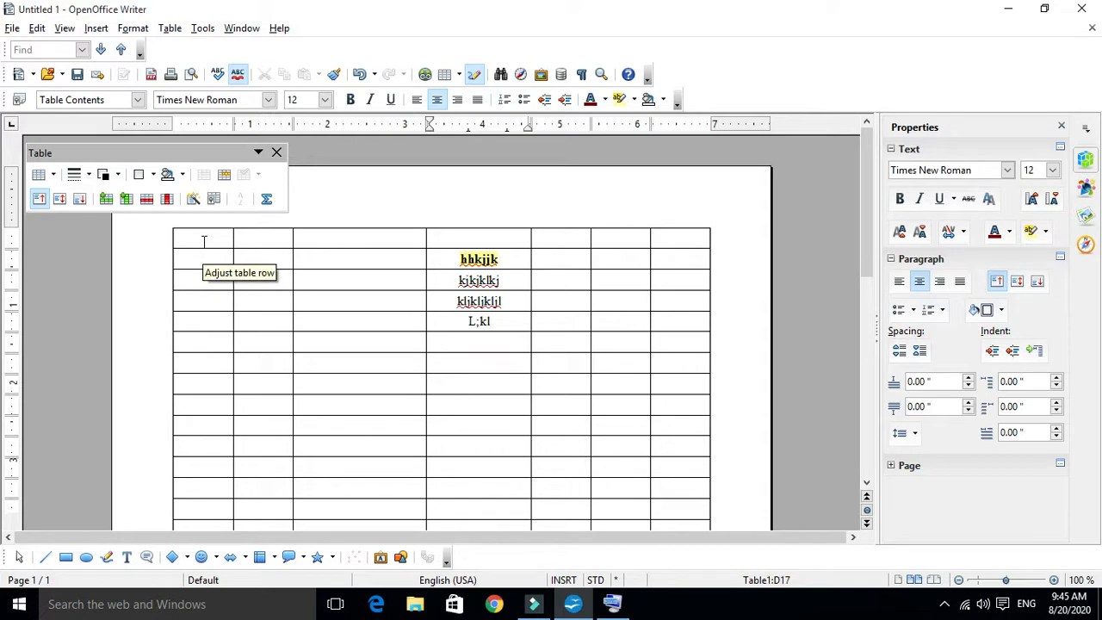
left_click_drag(201, 236, 670, 236)
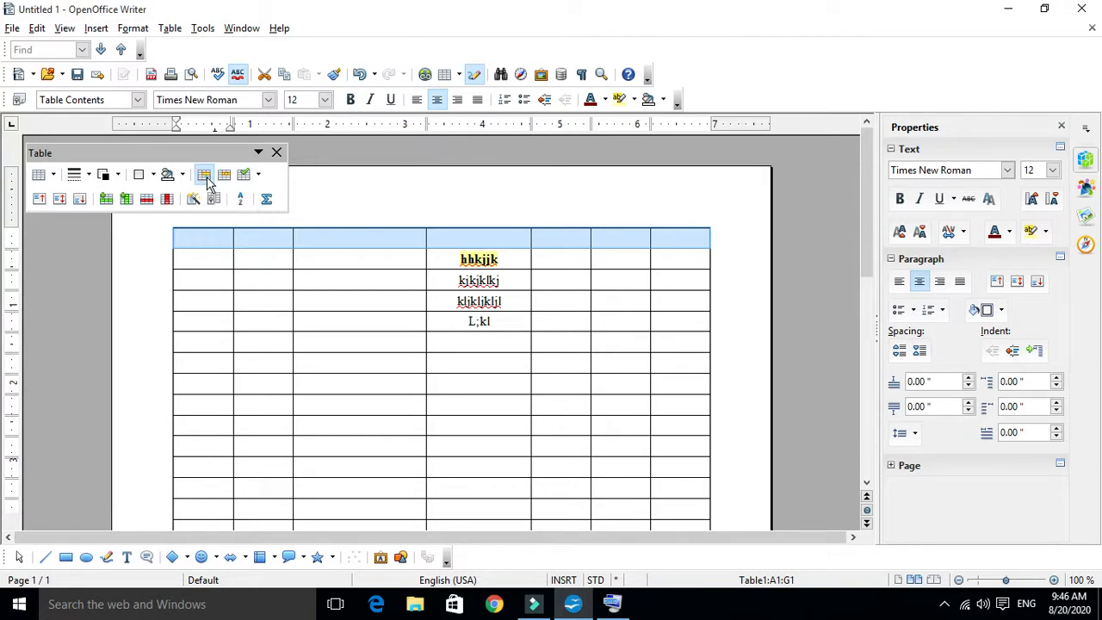
left_click(206, 181)
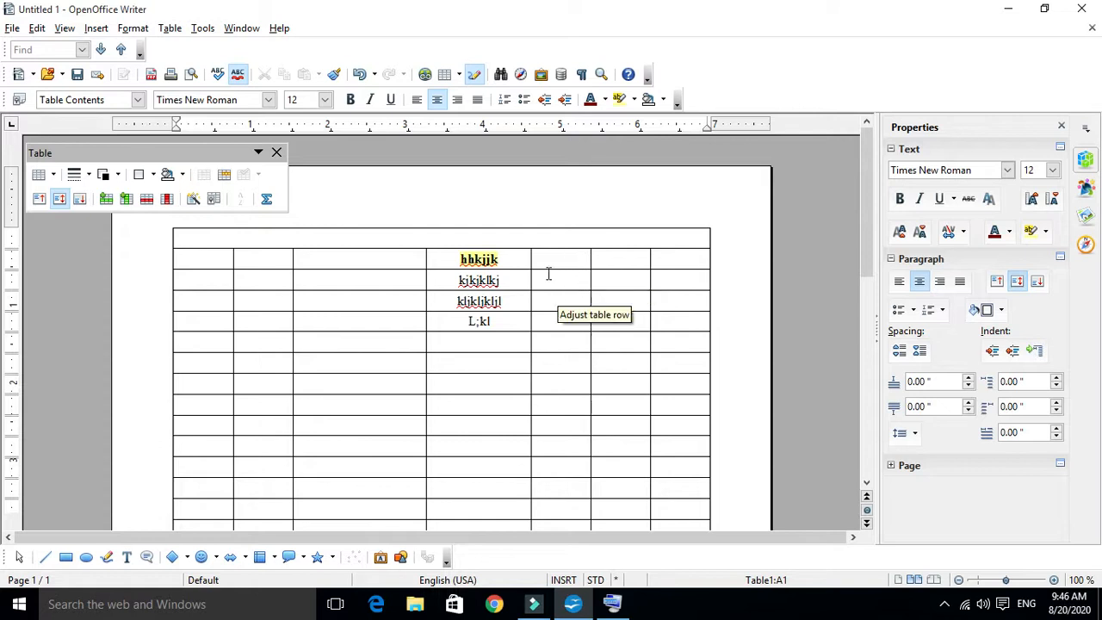
Examine the merged cell in the table's first row by selecting it across its full width
left_click(221, 235)
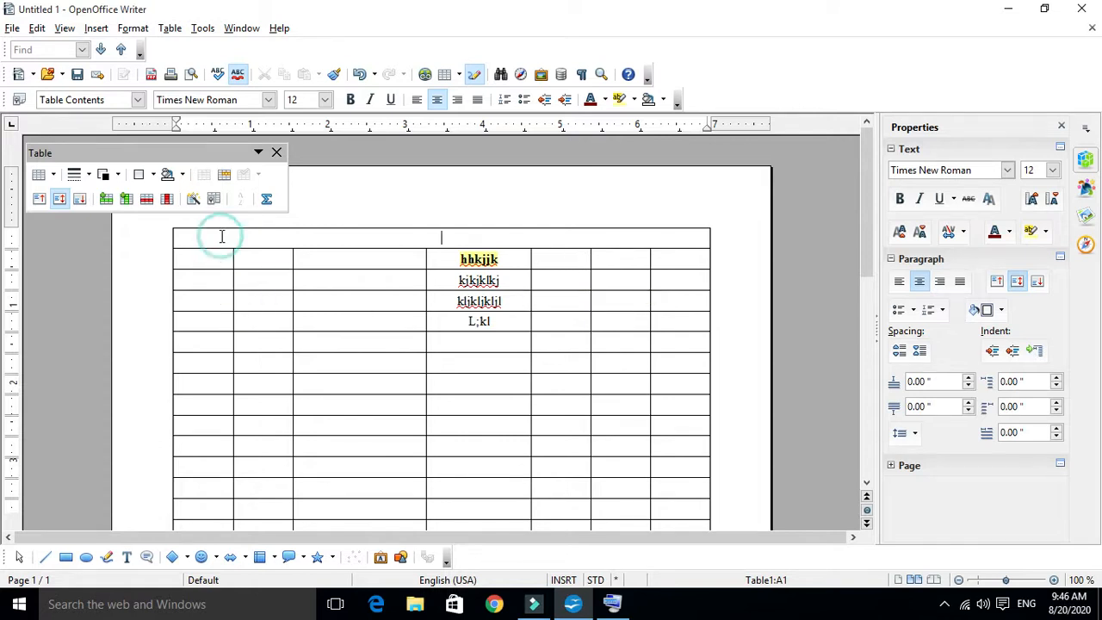
left_click(693, 234)
left_click_drag(223, 242, 500, 239)
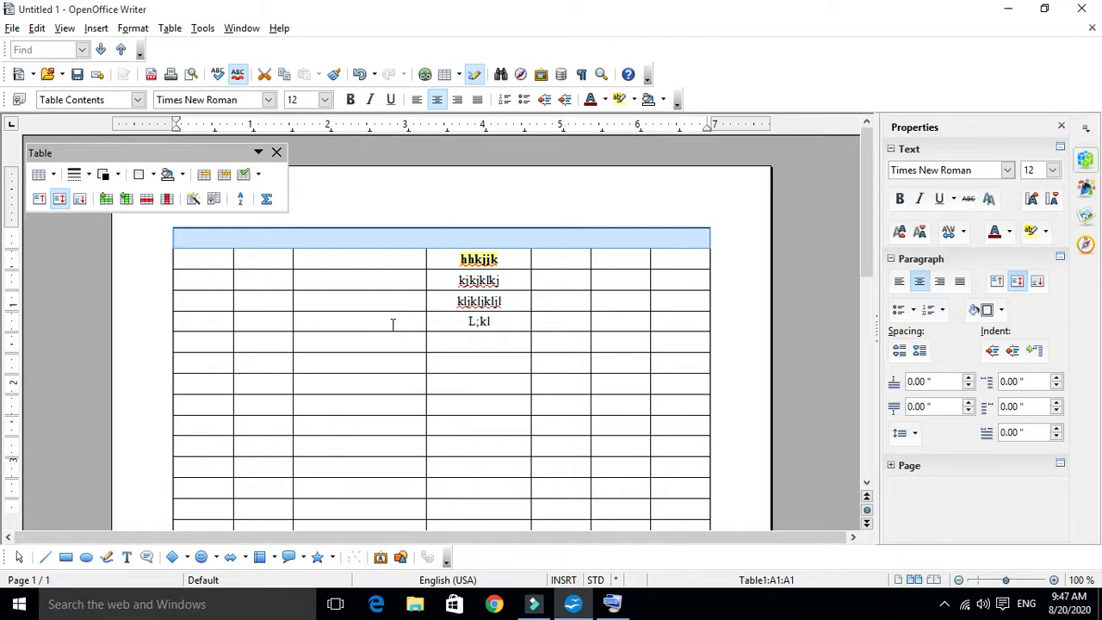
Enter "hgfgkghj" in cell A2 and "jkjlkhkj" in the cell beneath it
left_click(222, 258)
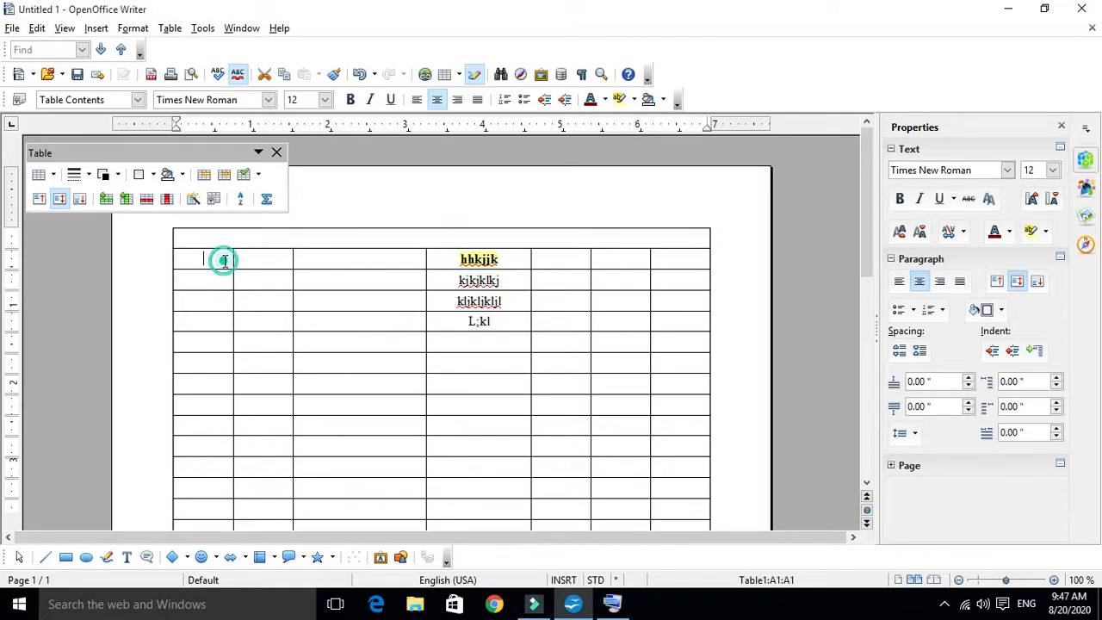
type("hgfgkghj")
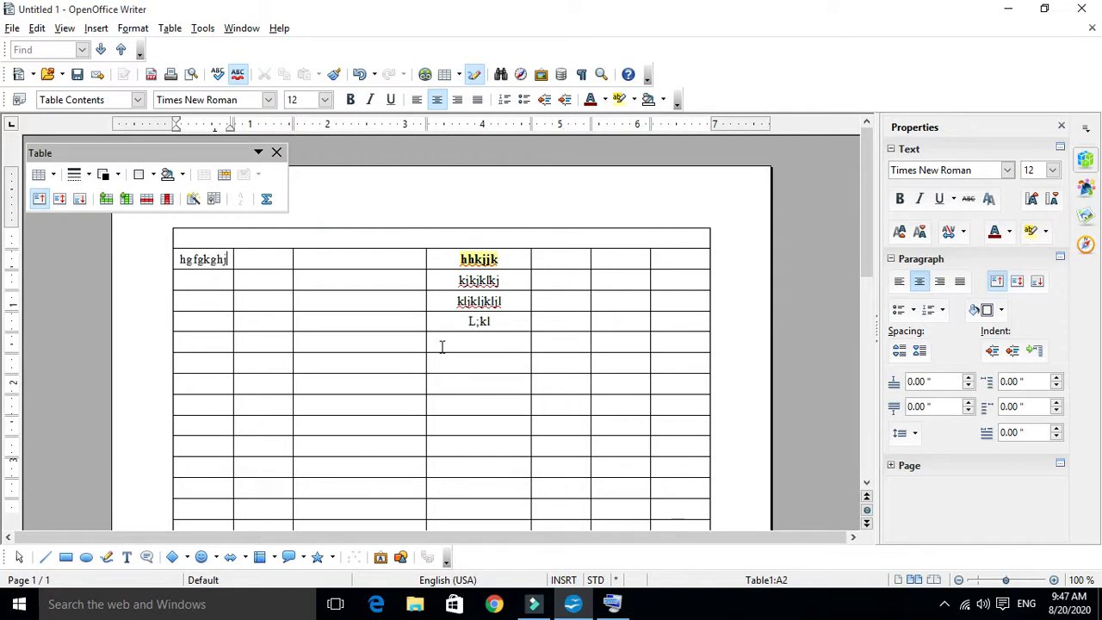
key("Down")
type("jkjlkhkj")
key("Up")
Fill the second column's cells with "iuyiuiu" and "jbbjhb", and the third column's with "kjjkjk" and "jkhhkjhkj", in the second and third rows
key("Tab")
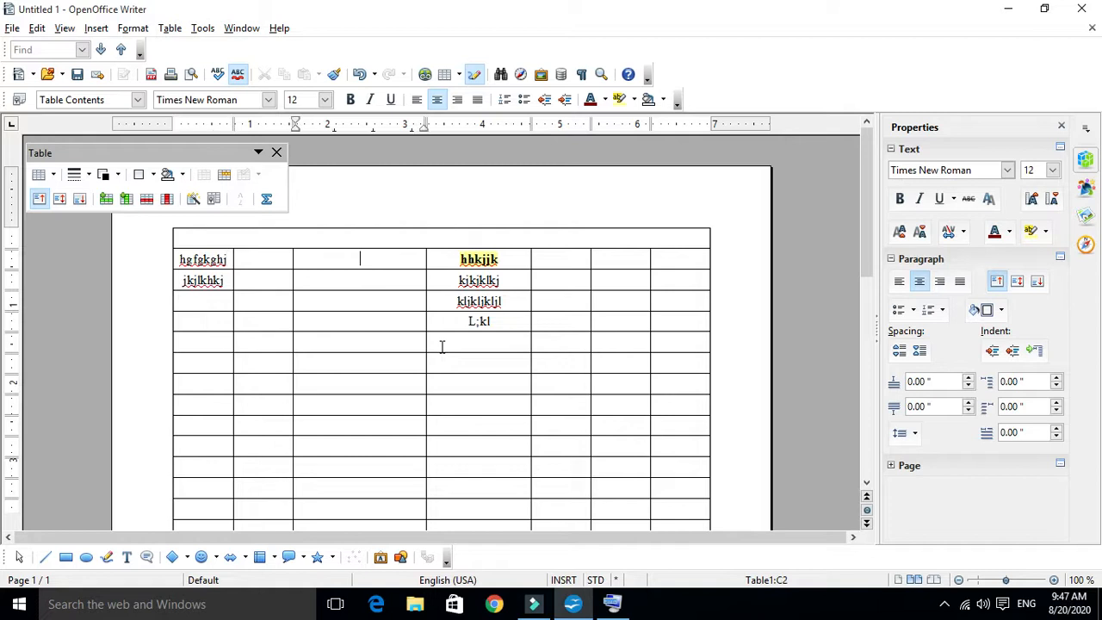
type("iuyiuiu")
key("Down")
type("jbbjhb")
key("Up")
key("Tab")
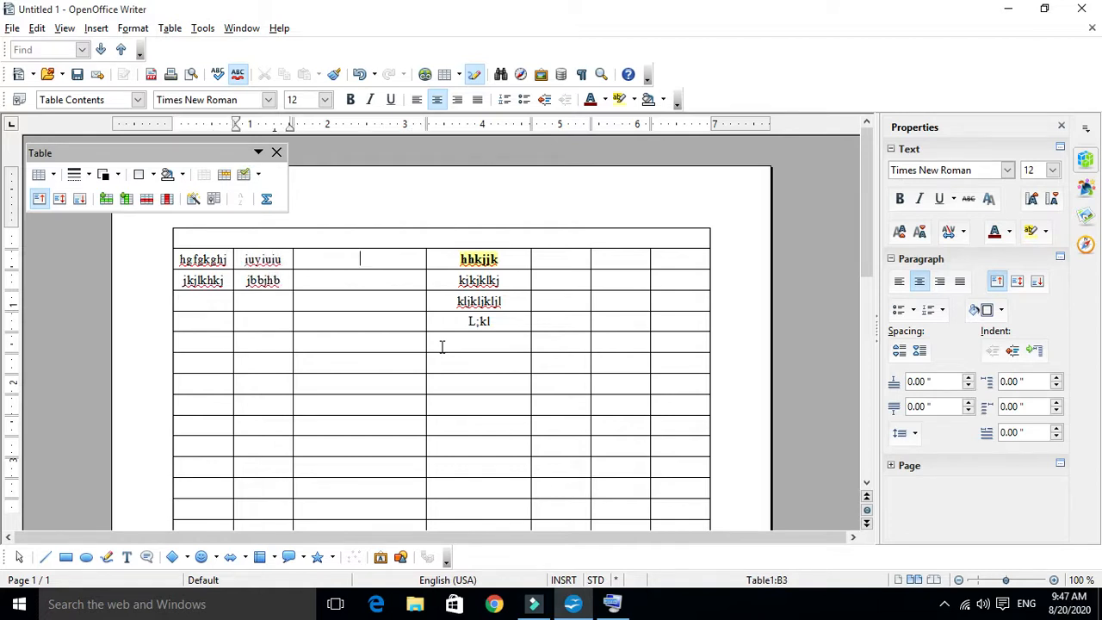
type("kjjkjk")
key("Down")
type("jkhhkjhkj")
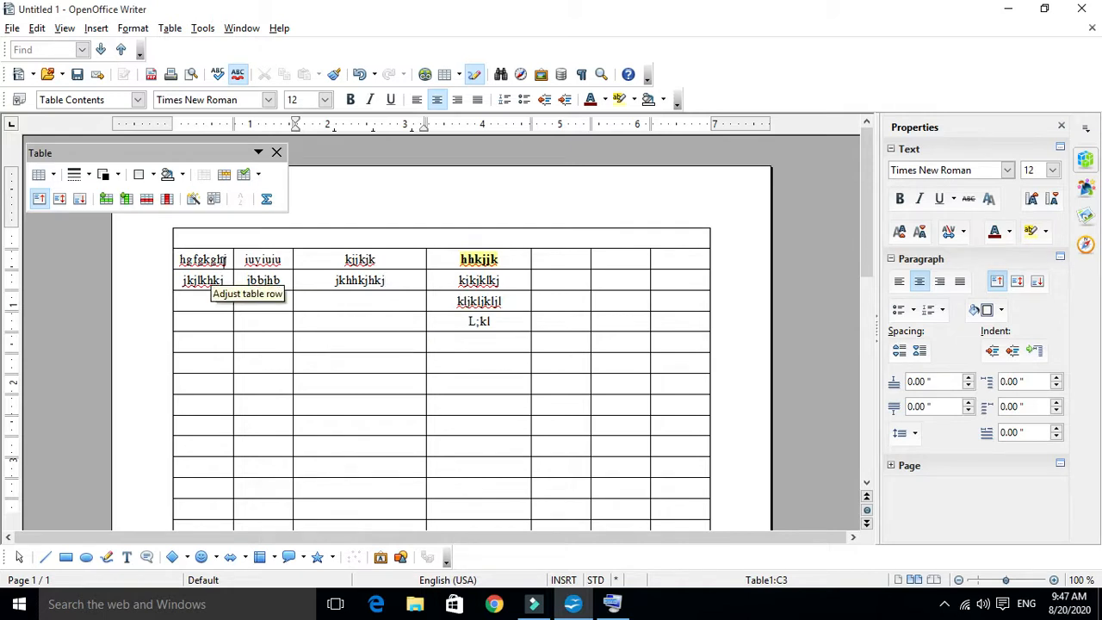
Split the "hgfgkghj" cell horizontally into 2 cells without equal proportions
left_click(221, 281)
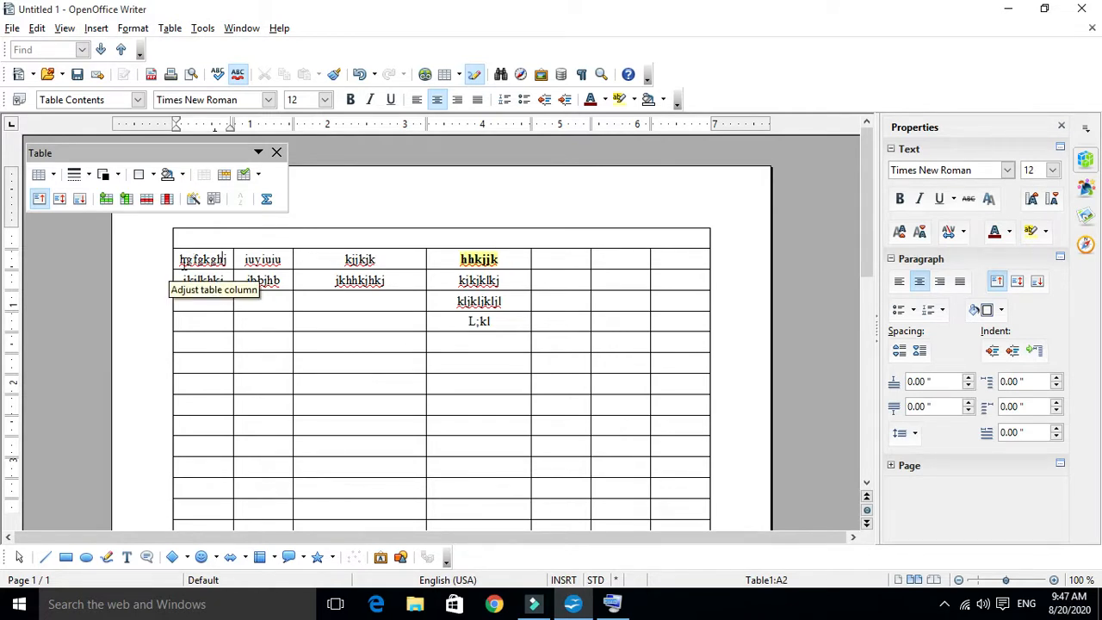
left_click_drag(179, 259, 226, 259)
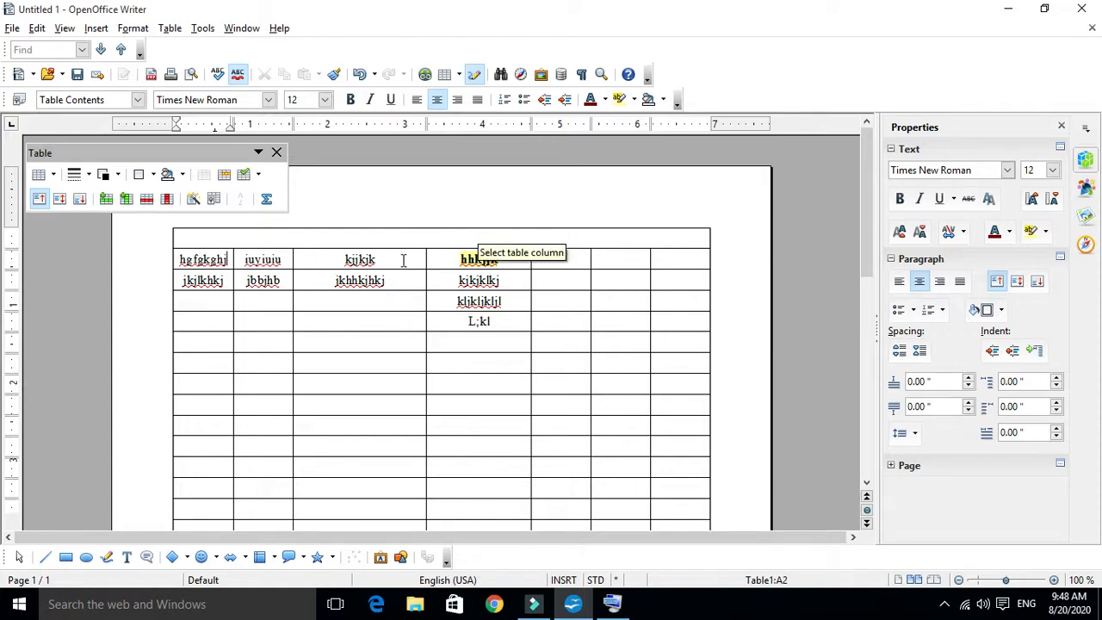
left_click(229, 257)
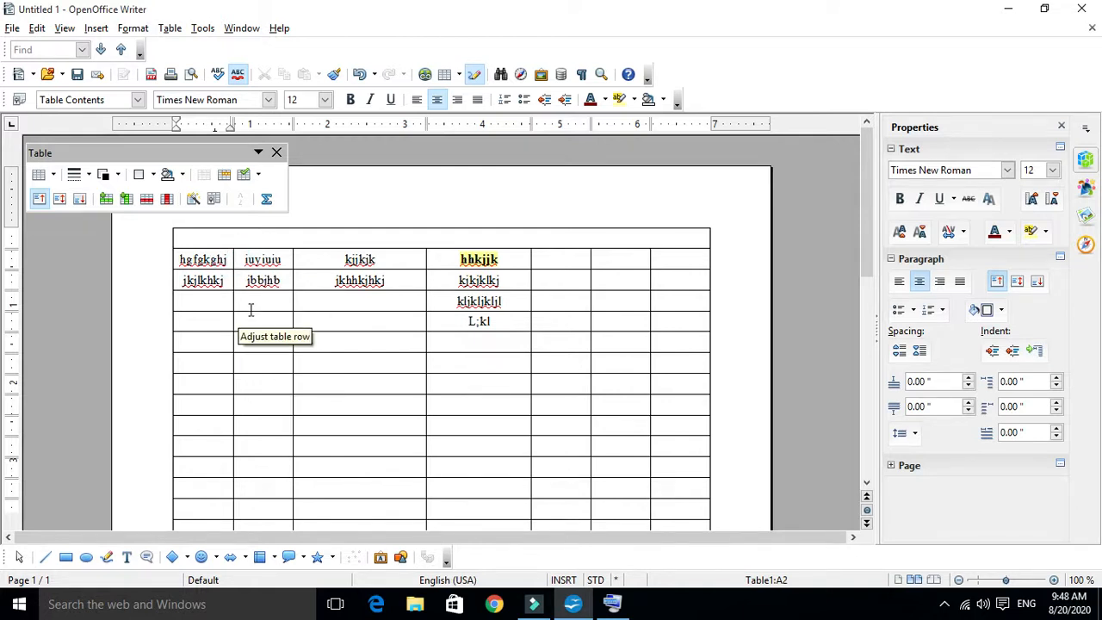
left_click(223, 177)
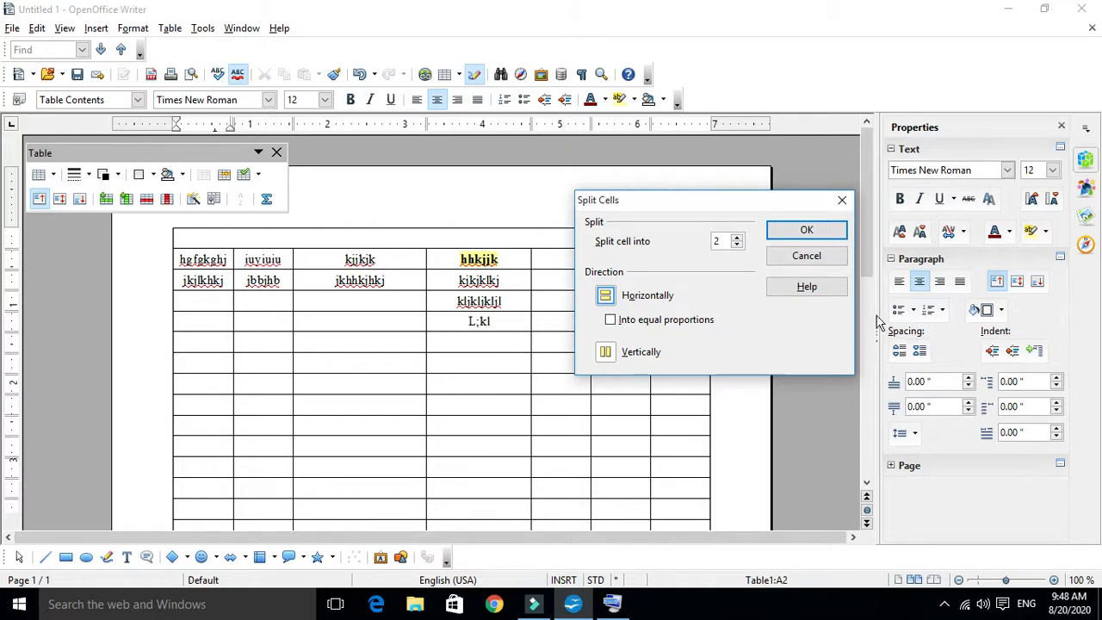
left_click(717, 241)
left_click(737, 239)
left_click(737, 245)
left_click(738, 246)
left_click(738, 245)
left_click(604, 353)
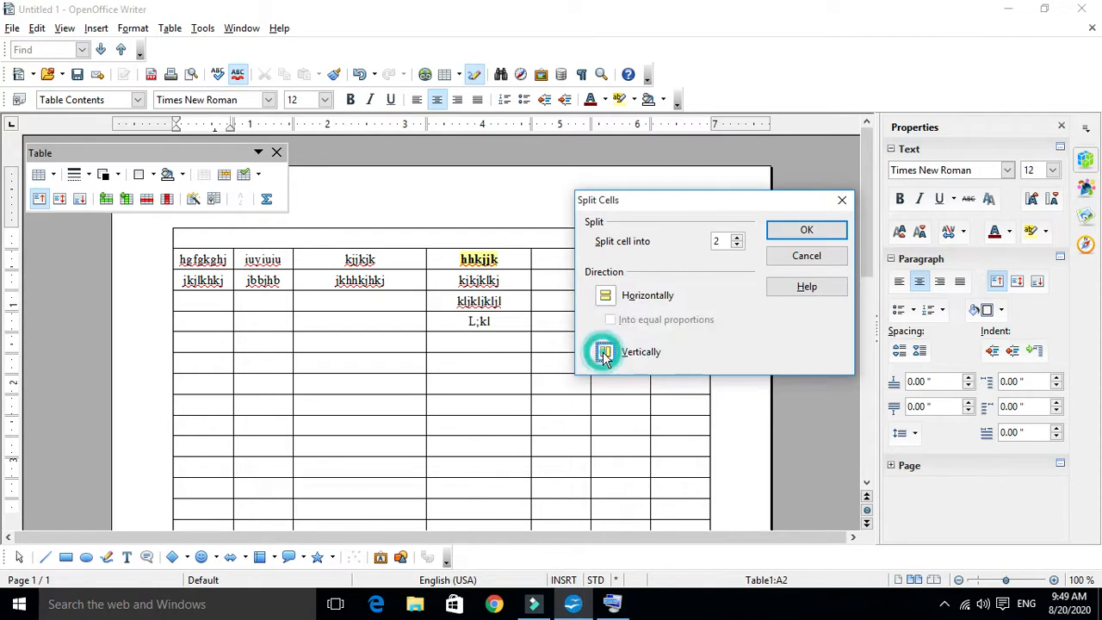
left_click(603, 297)
left_click(607, 354)
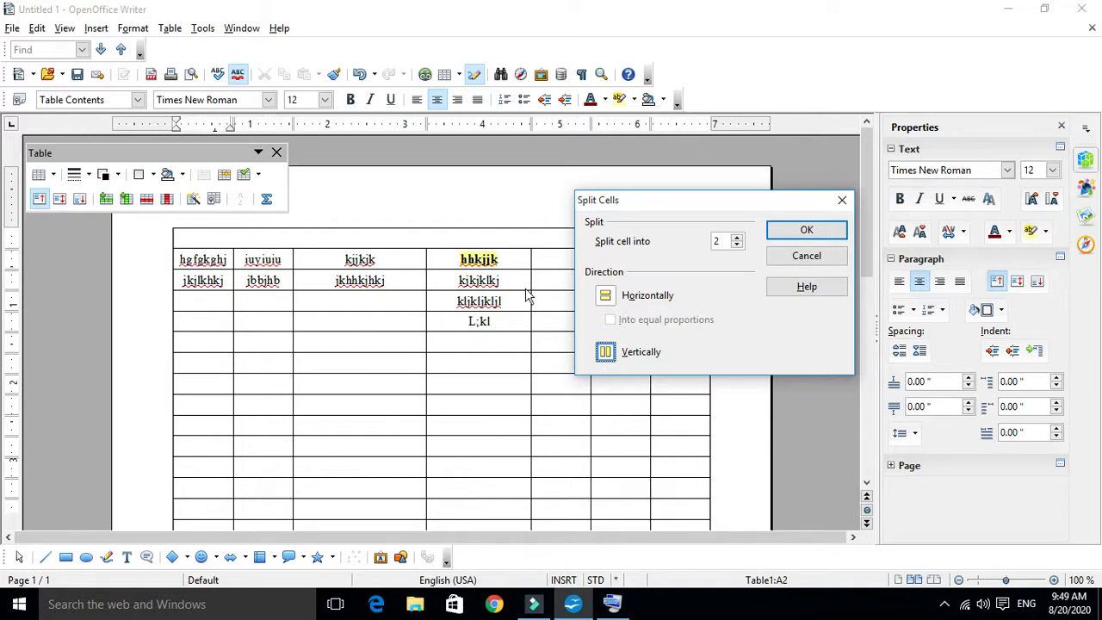
left_click(605, 295)
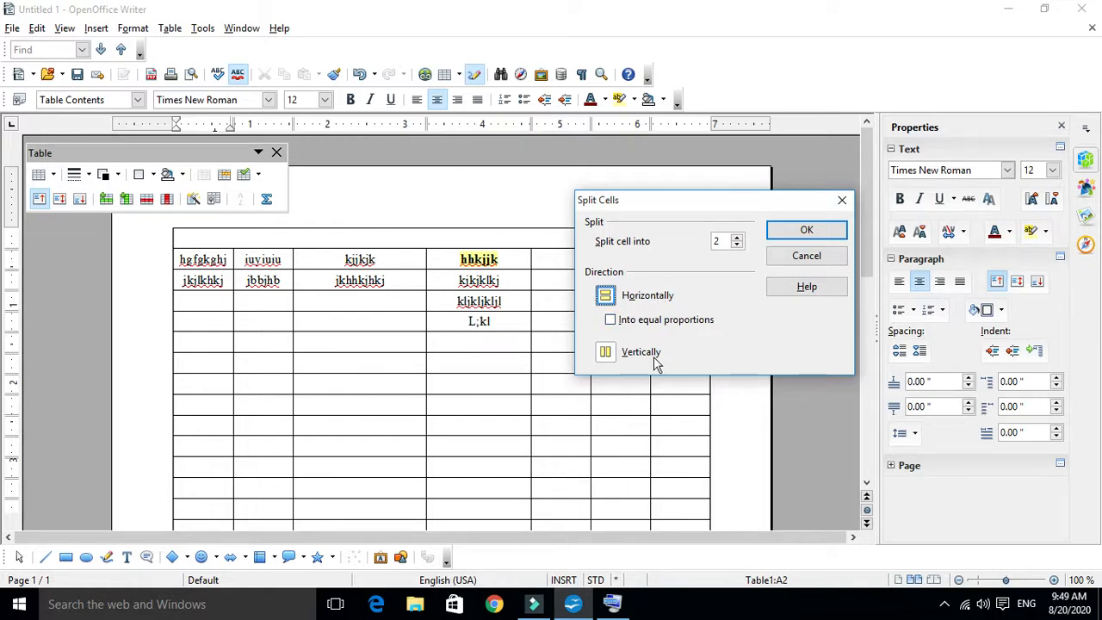
left_click(802, 233)
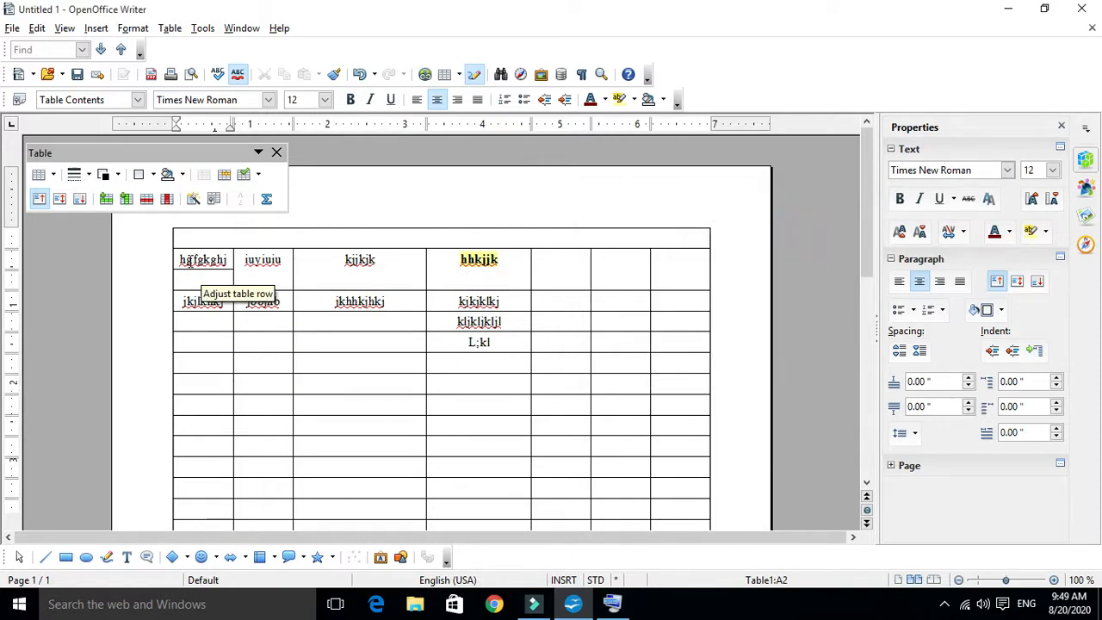
Examine the two split cells in the first column against the "iuyiuiu", "kjjkjk" and "hhkjjk" cells beside them
left_click_drag(177, 260, 194, 275)
left_click(216, 277)
left_click_drag(179, 260, 189, 279)
left_click(191, 280)
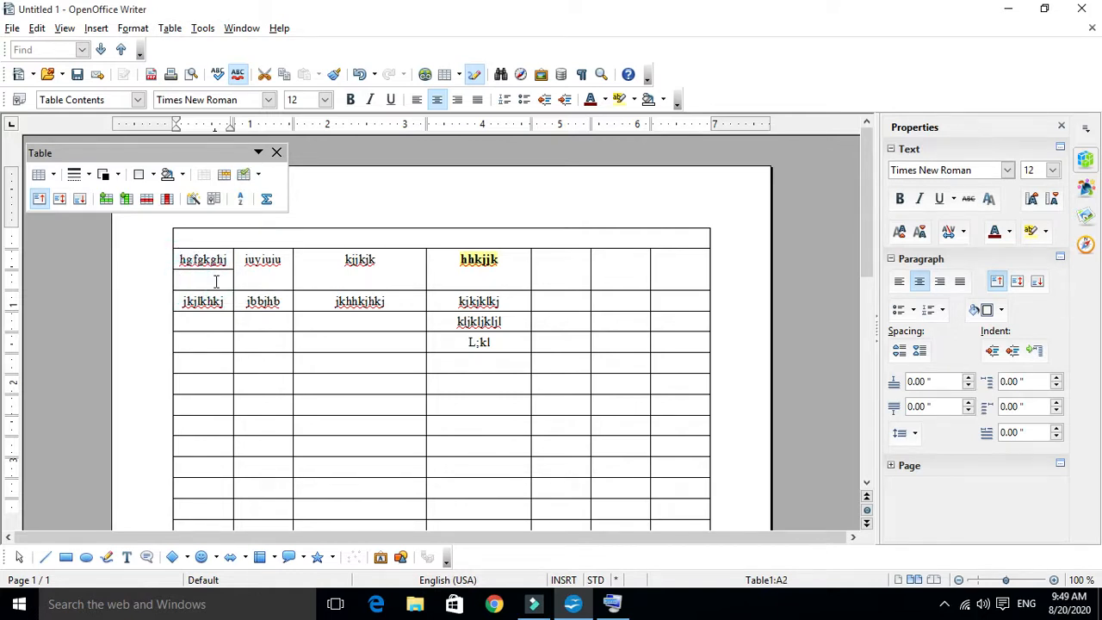
double_click(239, 260)
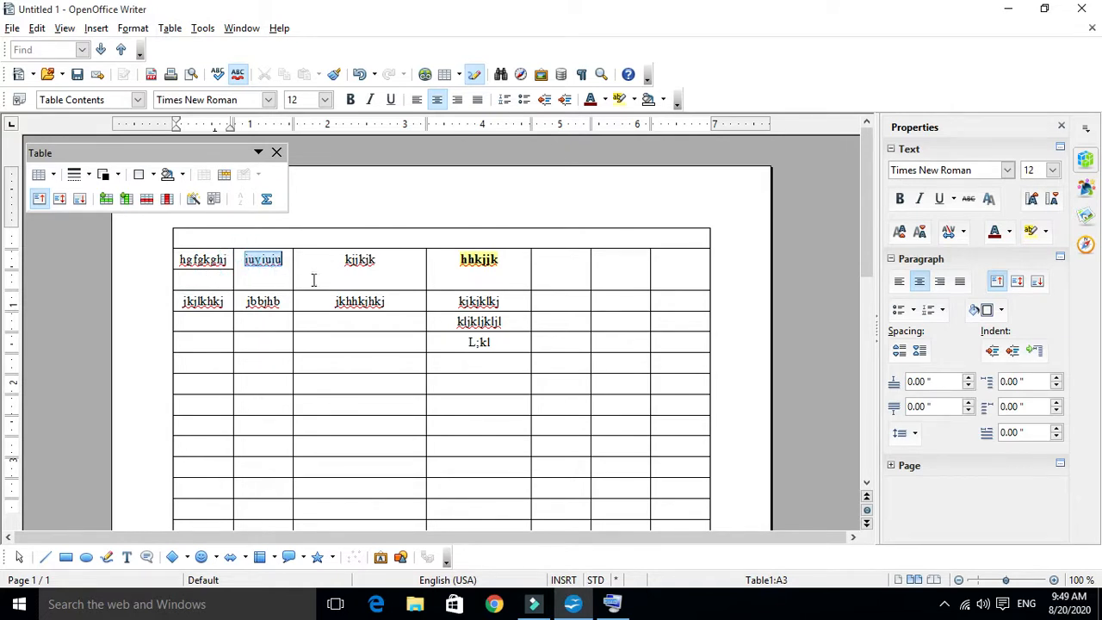
double_click(332, 260)
double_click(479, 259)
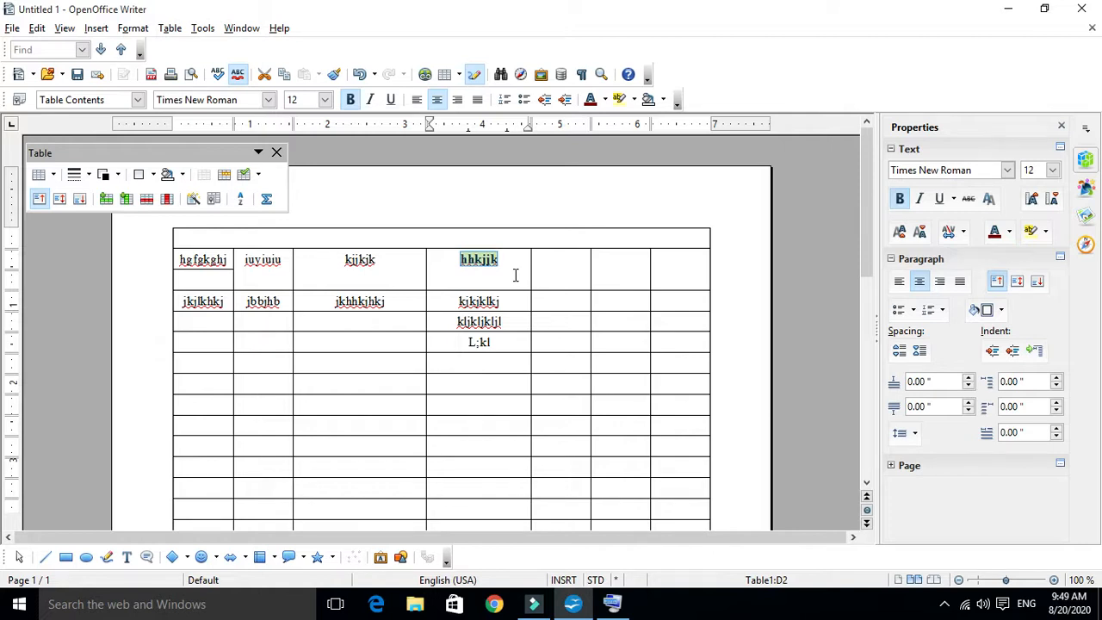
left_click_drag(208, 261, 219, 283)
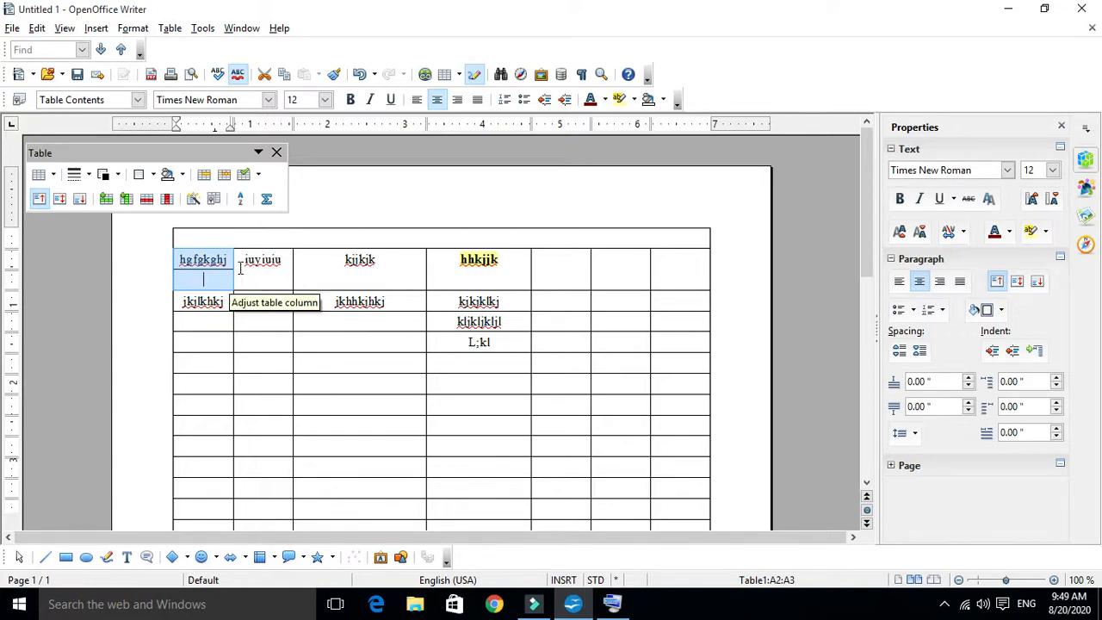
Select the second row, move its text into the empty cell below "hgfgkghj", then undo the move
left_click(160, 265)
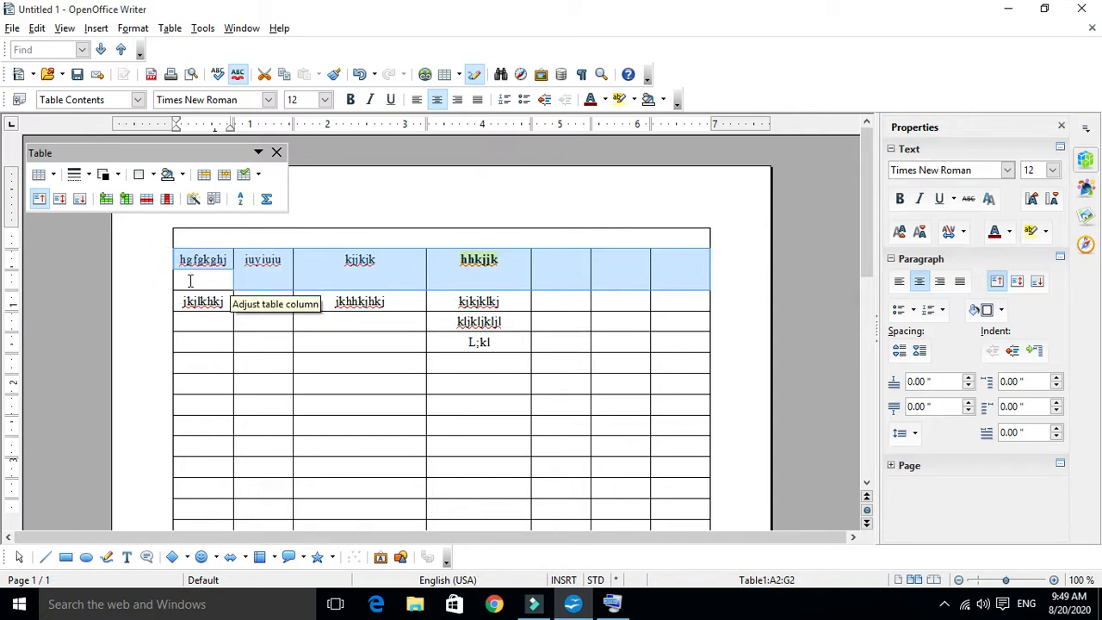
left_click_drag(203, 259, 216, 280)
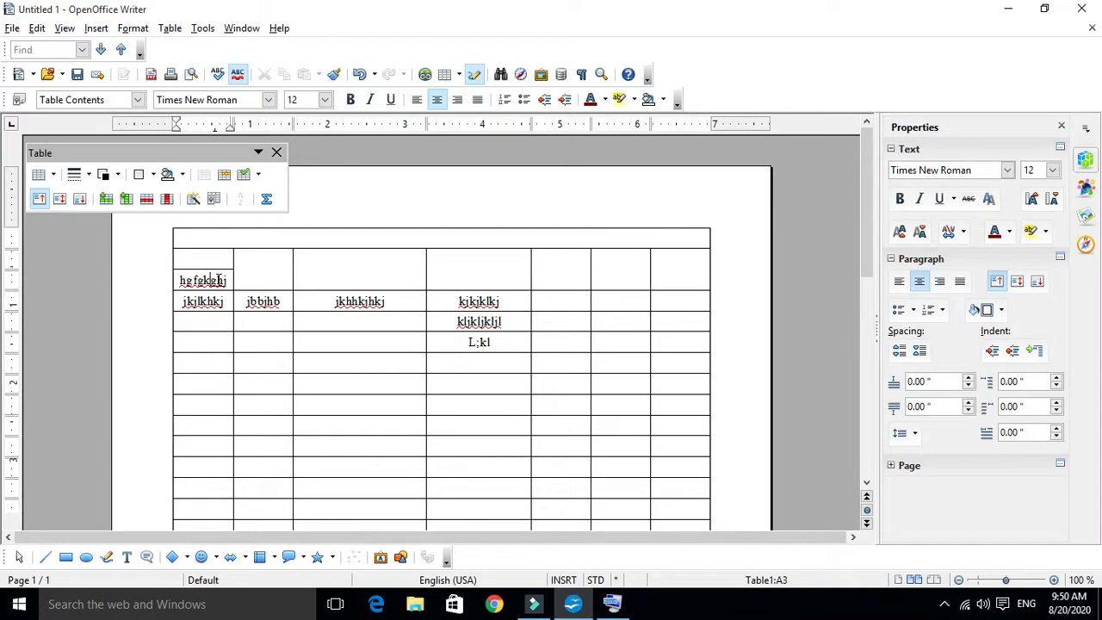
key("ctrl+z")
left_click(255, 265)
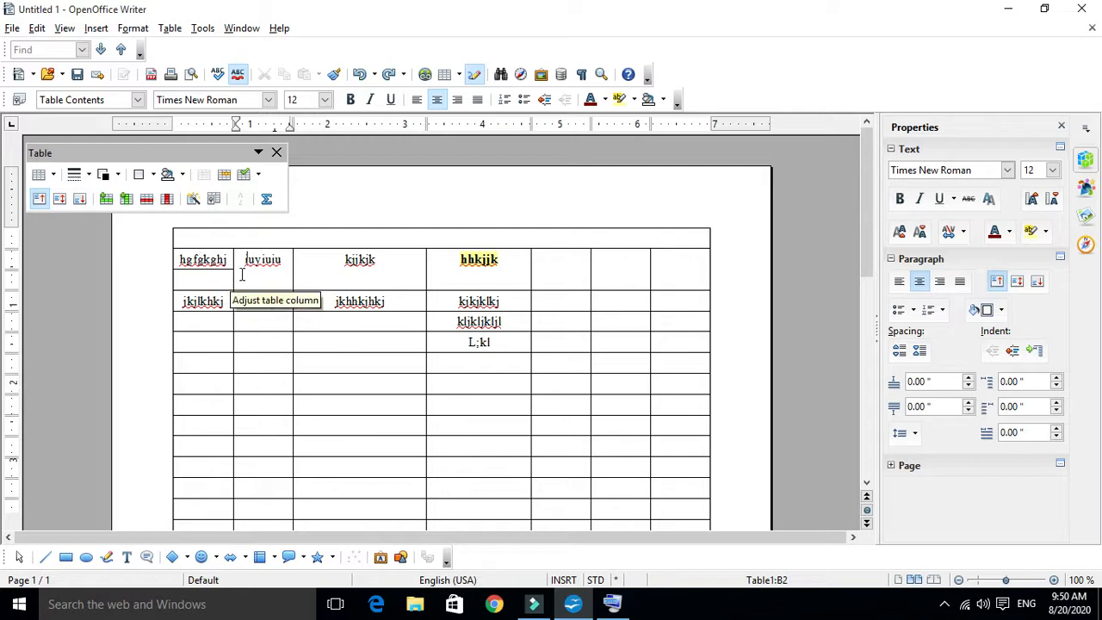
Compare the split cells A2 and A3 with the unsplit cells B2 to D2 by selecting each group
left_click_drag(185, 259, 511, 265)
left_click(203, 276)
key("ctrl+b")
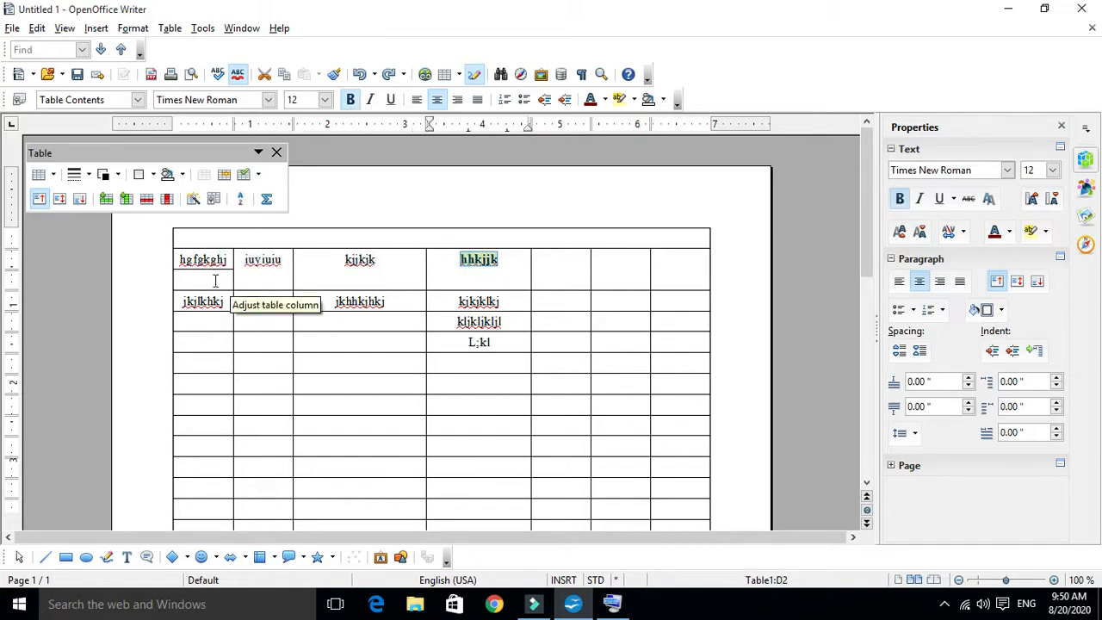
left_click_drag(180, 257, 218, 283)
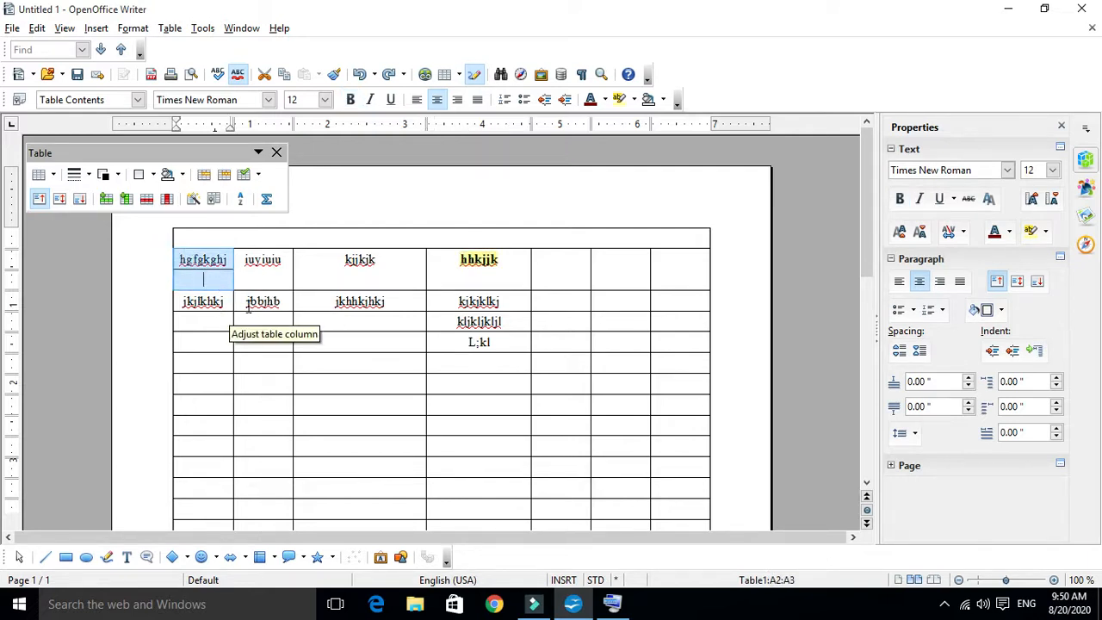
left_click_drag(277, 274, 556, 270)
left_click(517, 285)
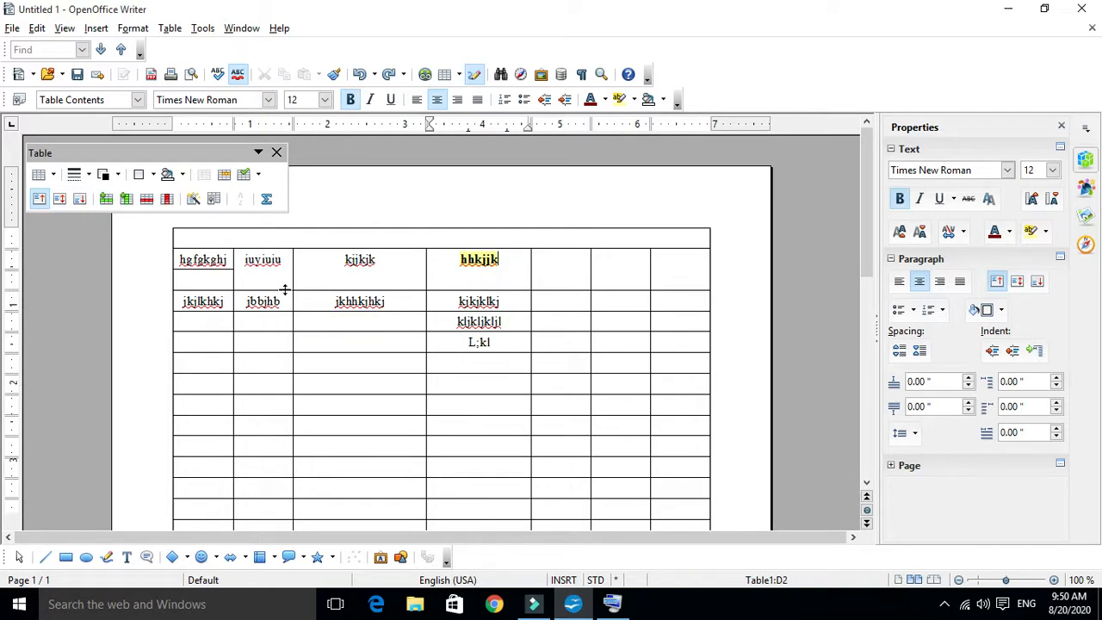
left_click_drag(250, 271, 489, 290)
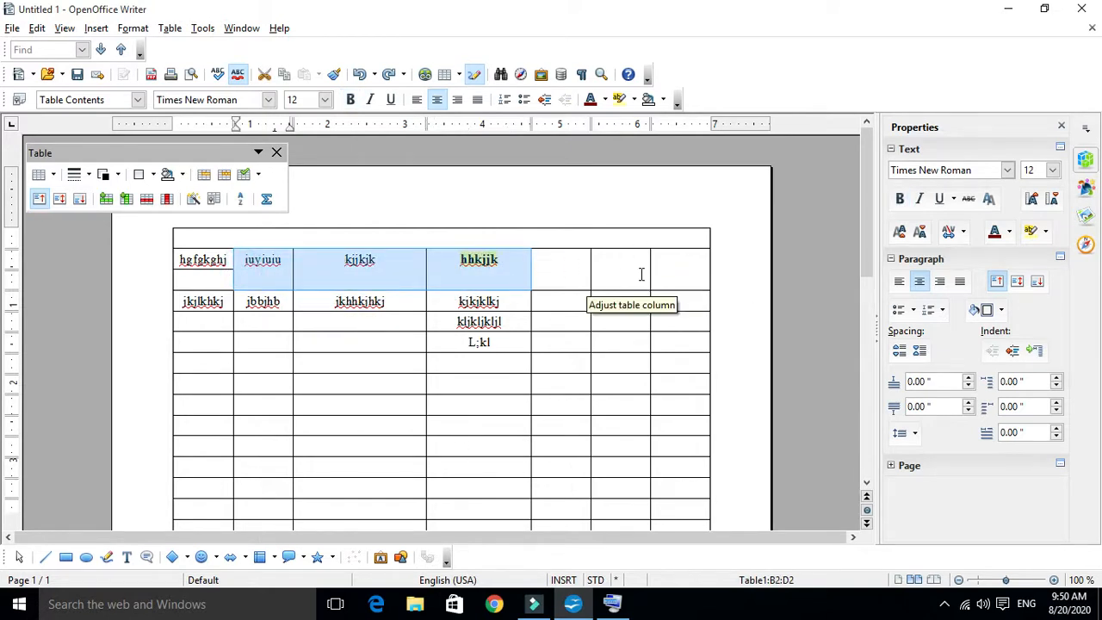
Split the empty cells E2 to G2 horizontally into 2 cells each
left_click_drag(565, 281, 657, 273)
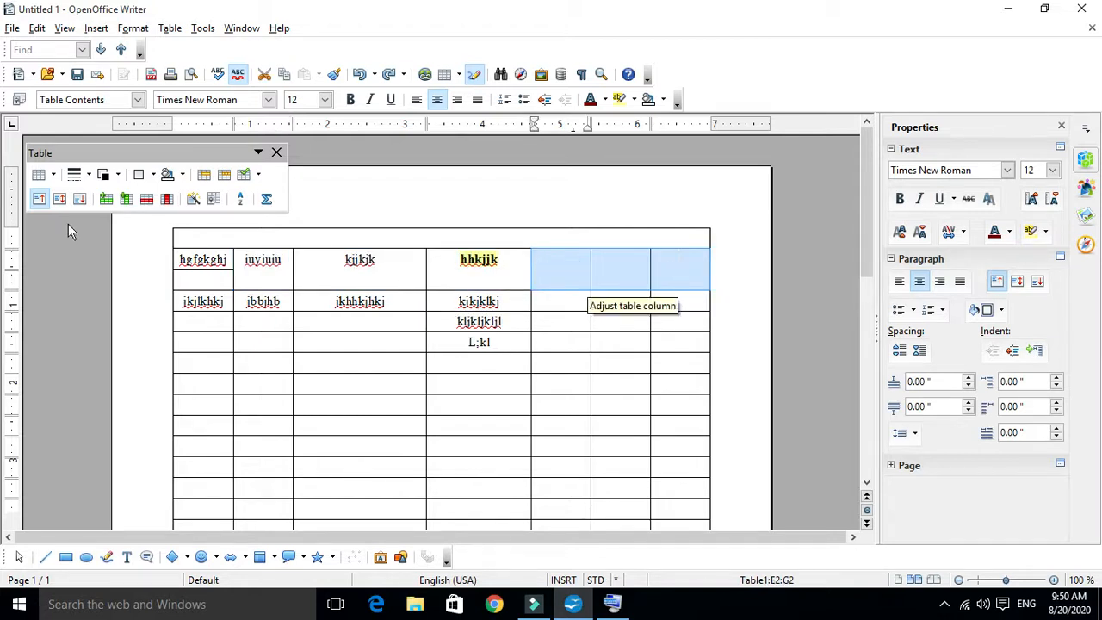
left_click(224, 174)
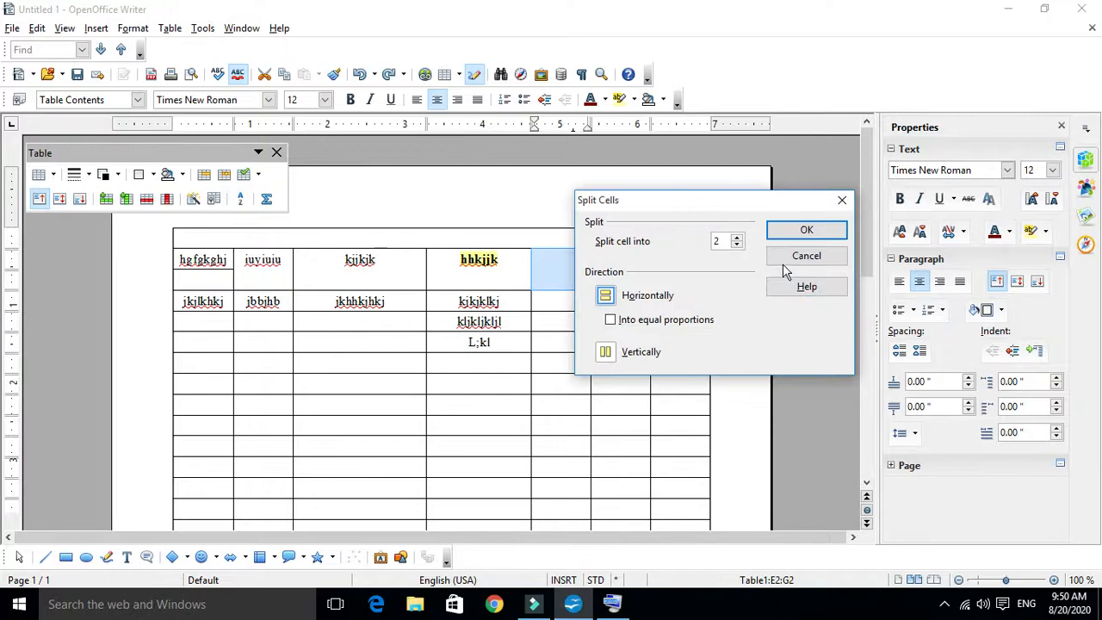
left_click(806, 231)
left_click(542, 362)
Examine the split cells E2 to G3 and A2 to A3 against the unsplit cells B2 to D2
left_click_drag(551, 258, 683, 284)
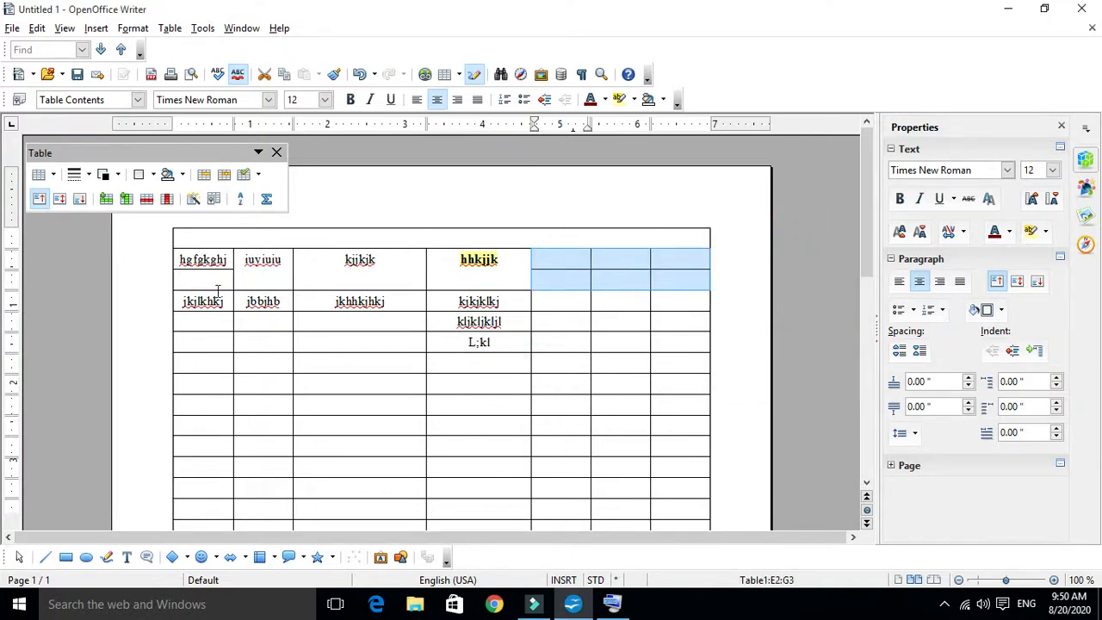
left_click_drag(193, 257, 478, 297)
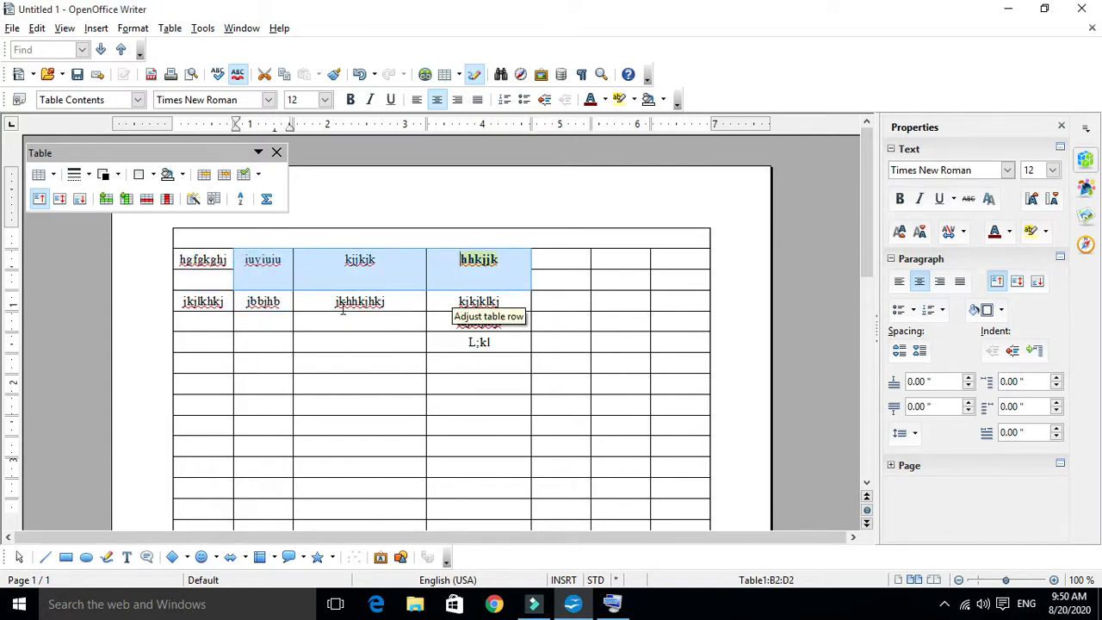
left_click_drag(559, 260, 678, 279)
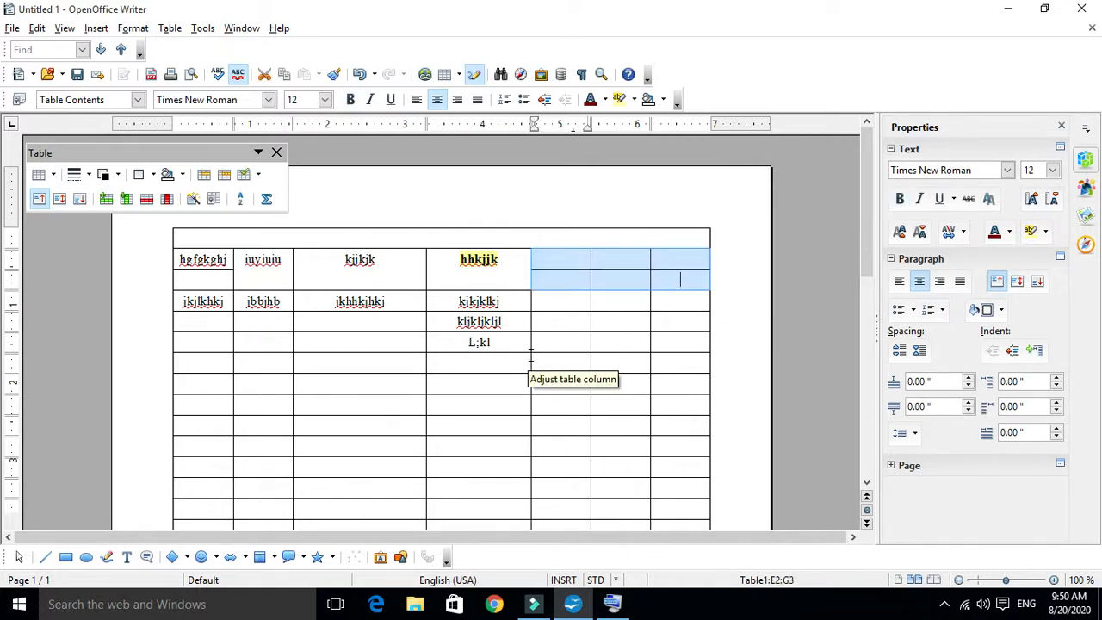
left_click_drag(244, 269, 484, 279)
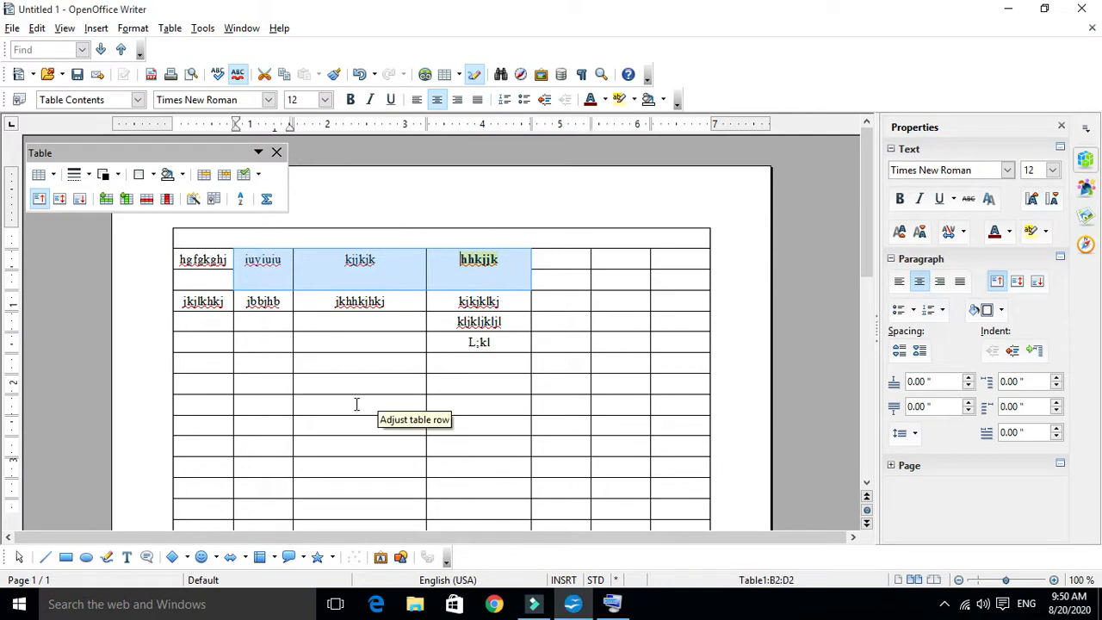
left_click(359, 405)
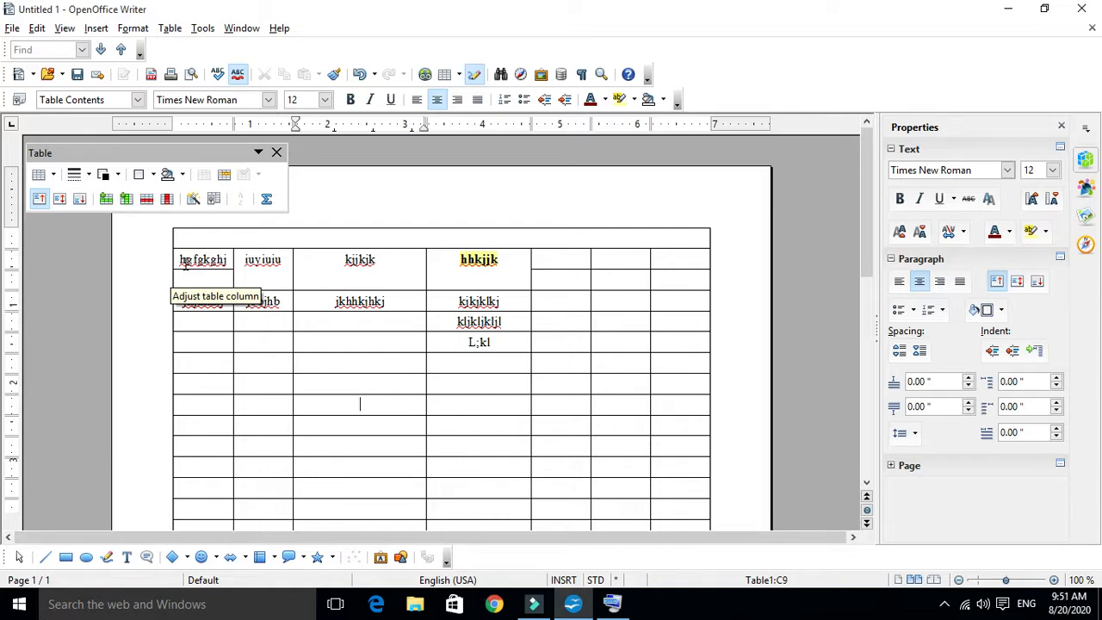
left_click_drag(177, 257, 220, 292)
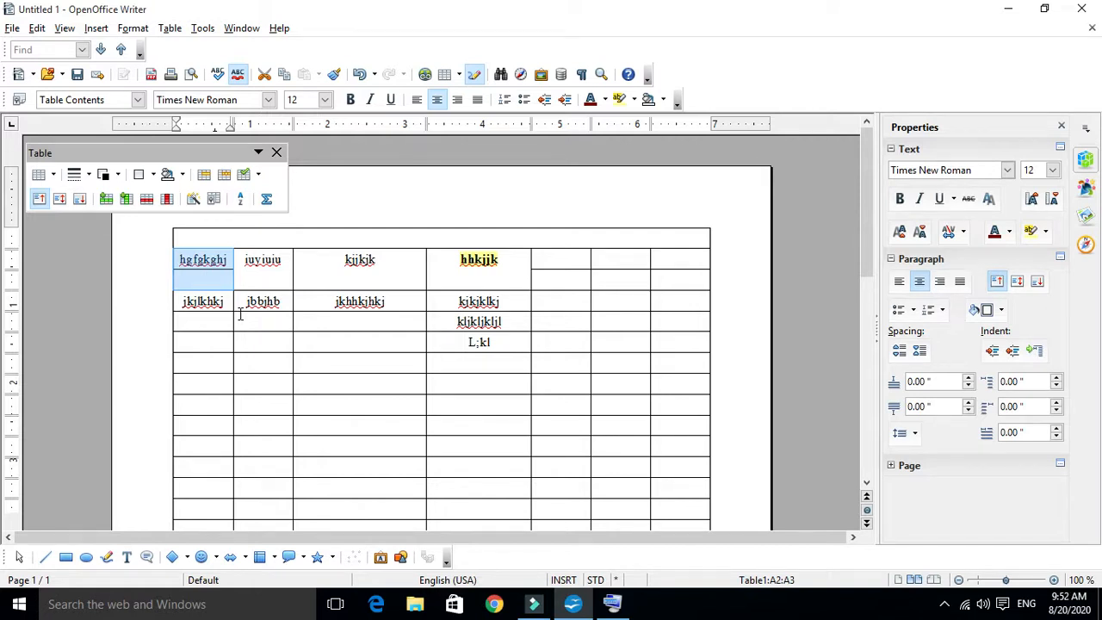
left_click_drag(197, 259, 206, 270)
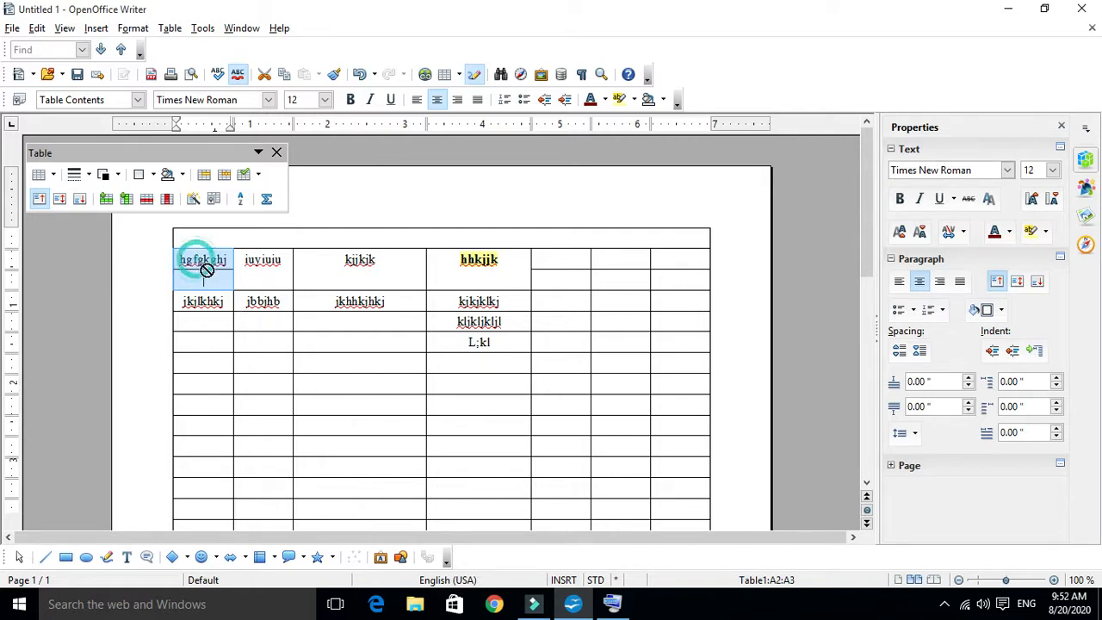
left_click_drag(553, 256, 690, 278)
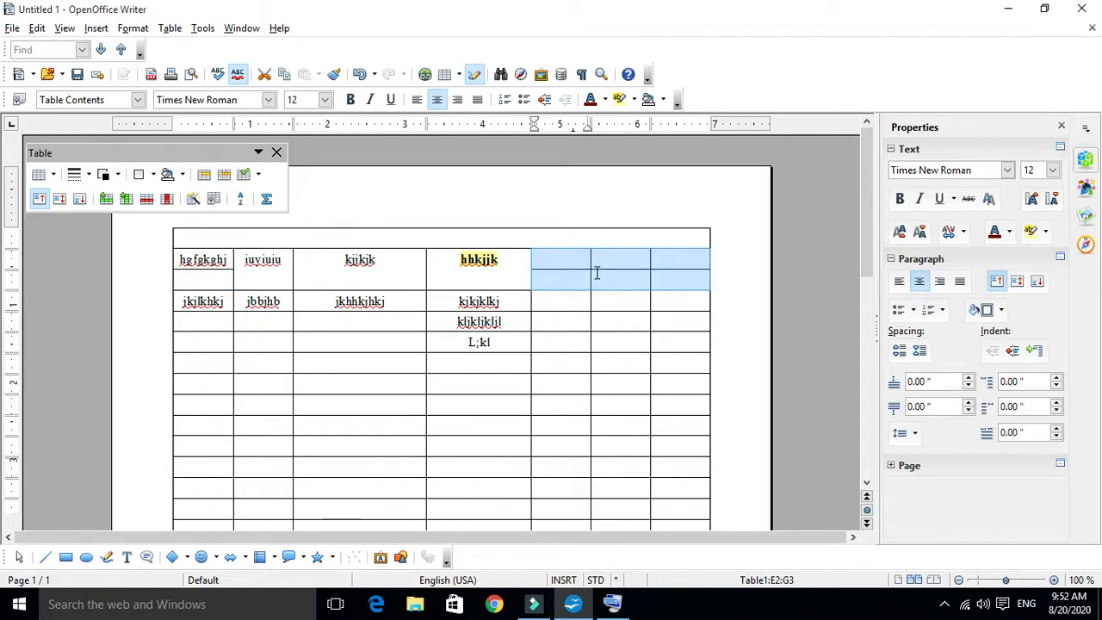
Select all the cells from A2 to G3 below the merged first row to review the split area
left_click(267, 239)
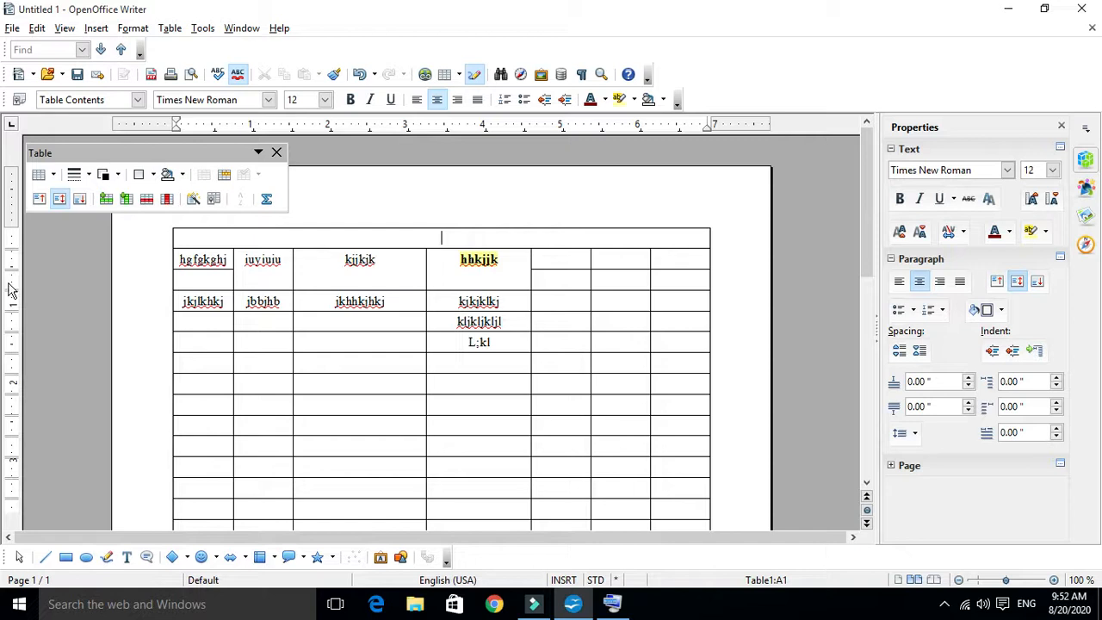
left_click_drag(172, 258, 685, 277)
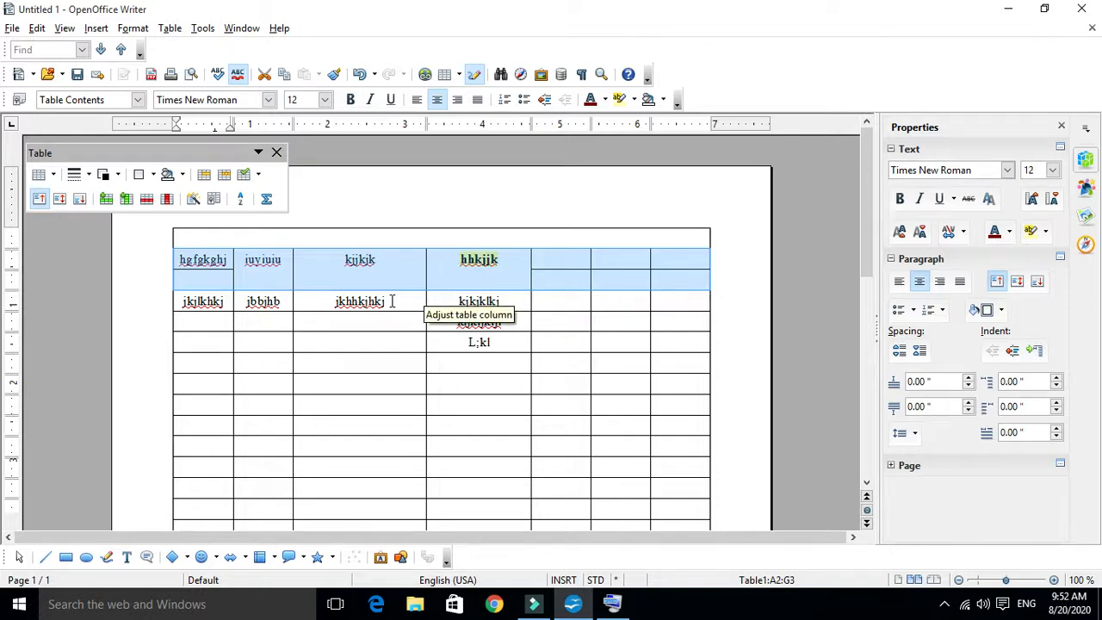
left_click(201, 270)
left_click_drag(184, 258, 221, 263)
left_click(663, 280)
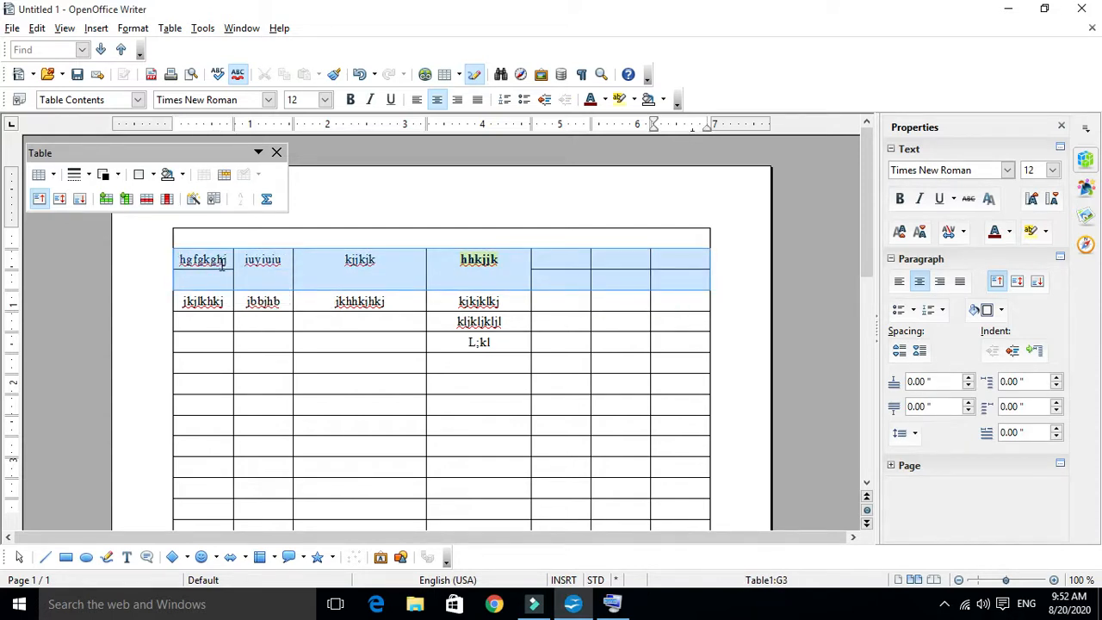